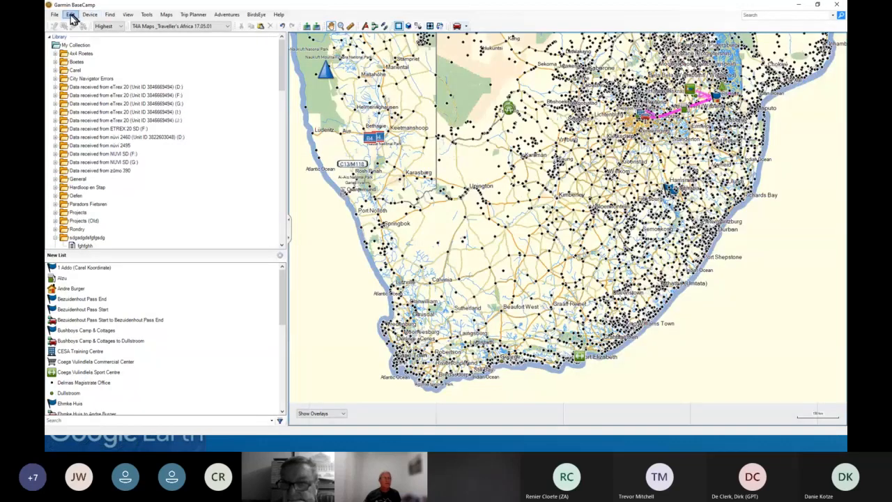
- Switch the active database from the general options to Basecamp Training 2021-03-13
click(70, 15)
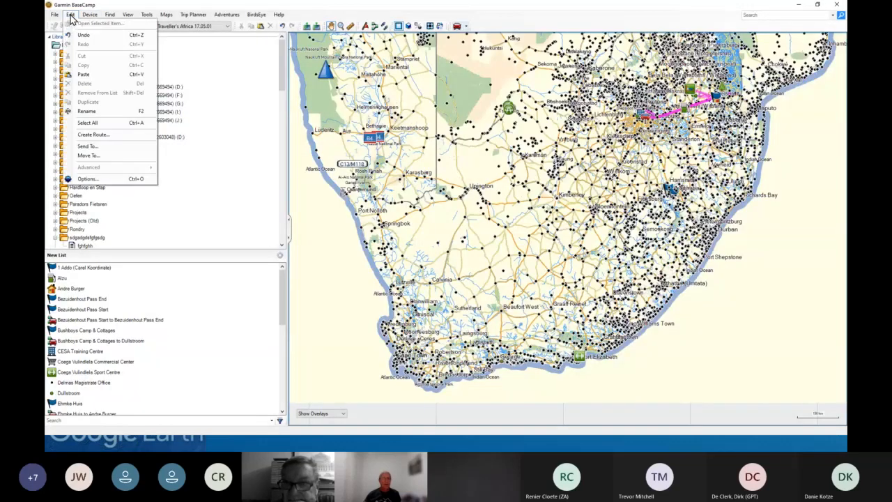
click(94, 179)
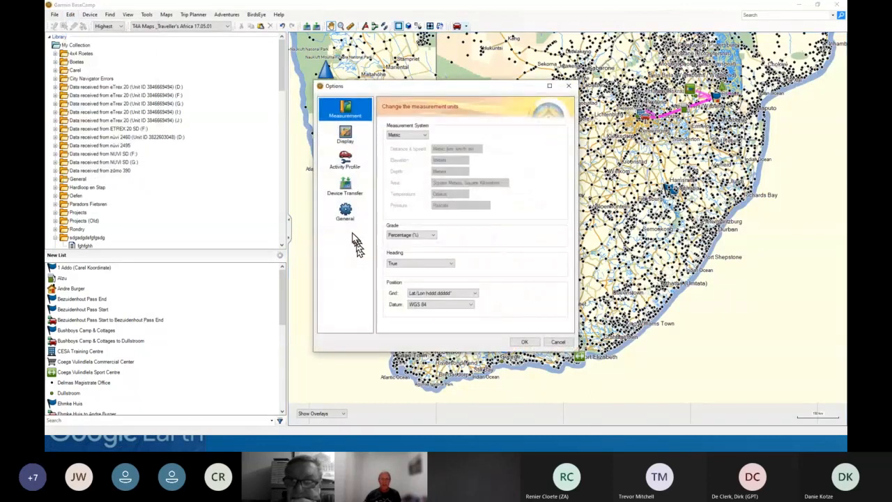
click(348, 221)
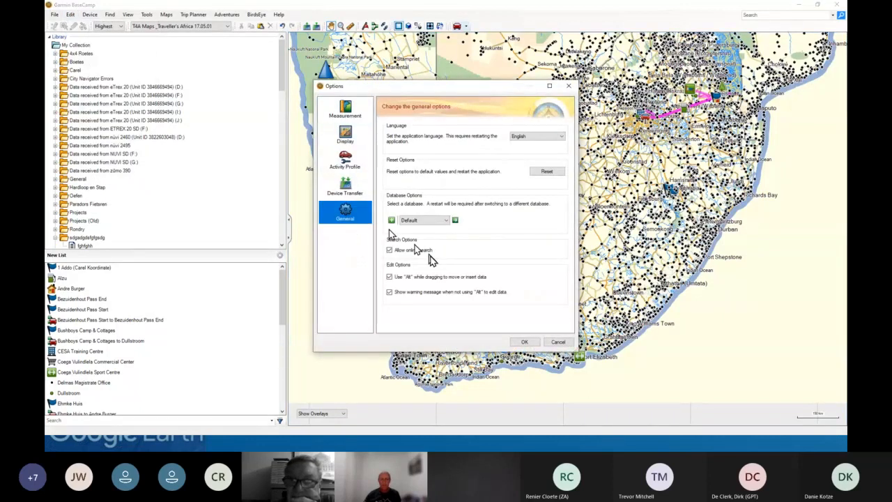
click(425, 220)
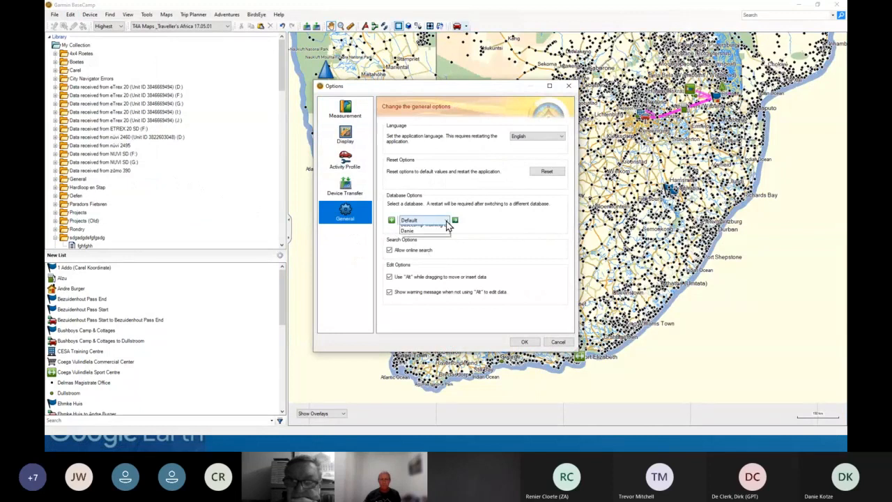
click(418, 234)
click(474, 220)
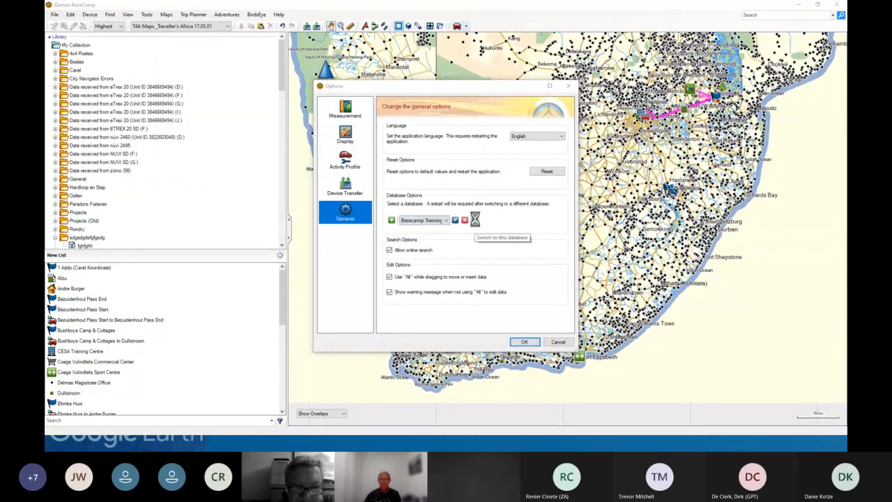
click(473, 252)
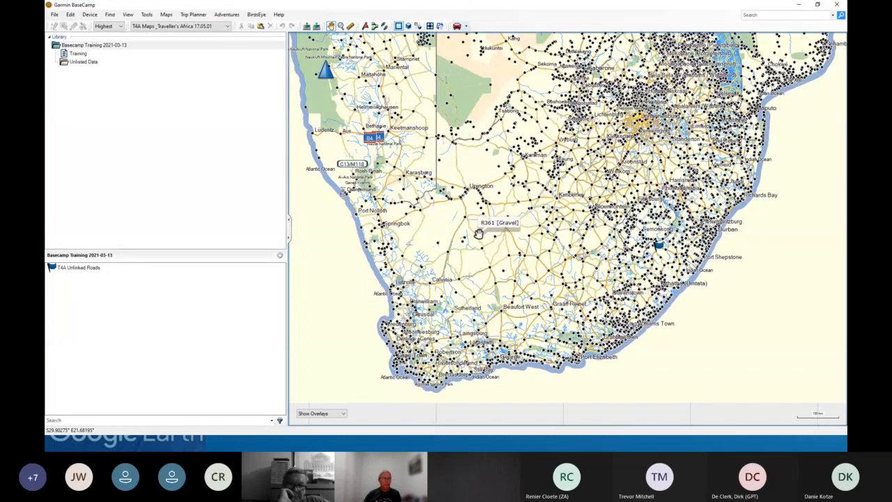
- Delete the T4A Unlinked Roads waypoint from the Basecamp Training 2021-03-13 collection
click(57, 271)
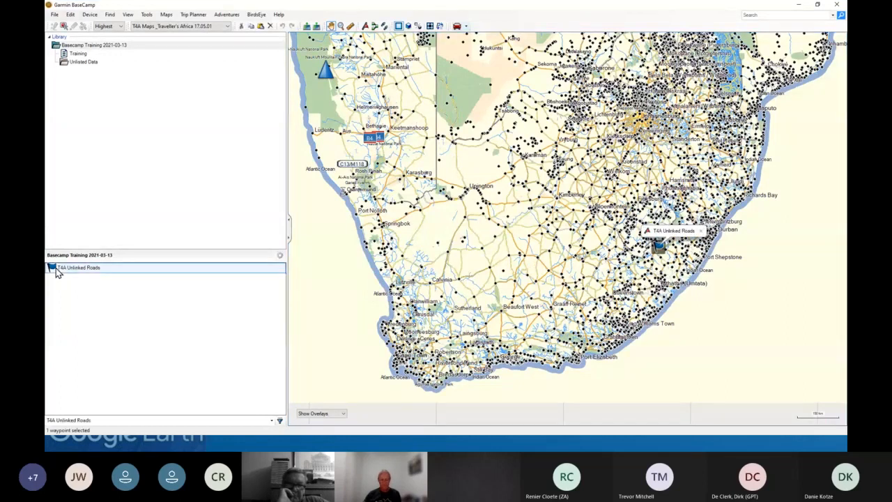
right_click(57, 270)
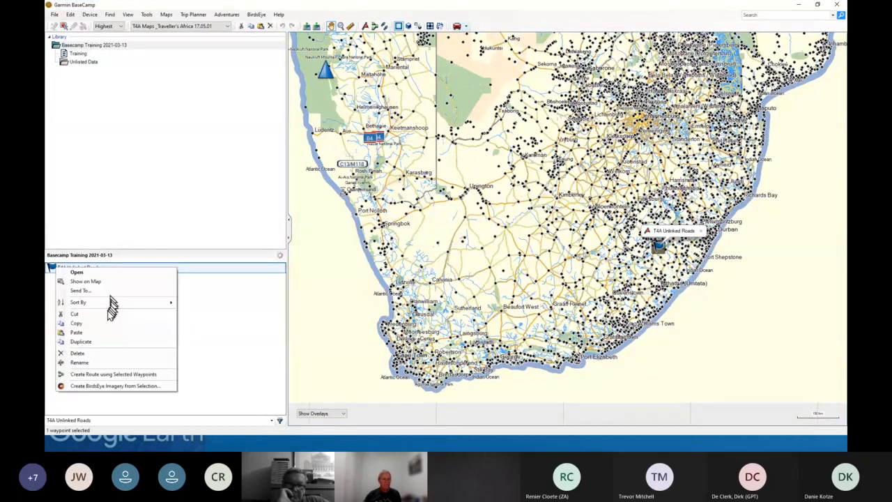
click(81, 353)
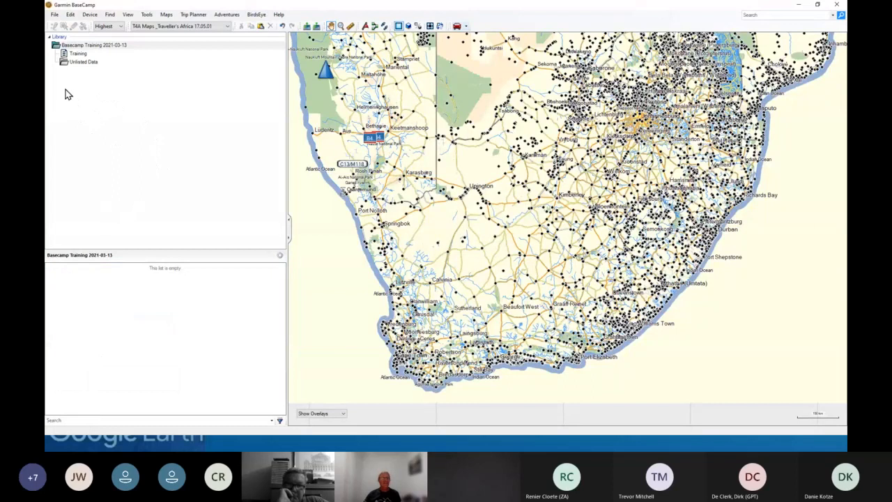
- Open the Training list and display the data type filters beneath its contents
click(77, 56)
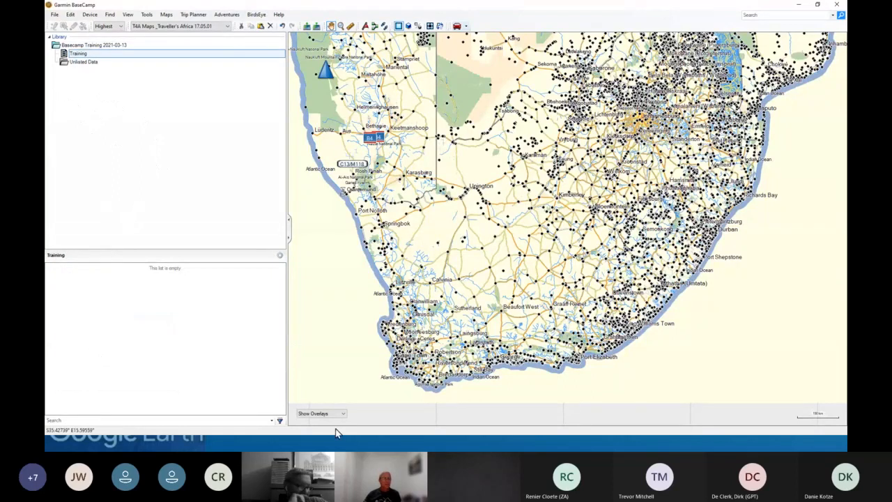
click(279, 421)
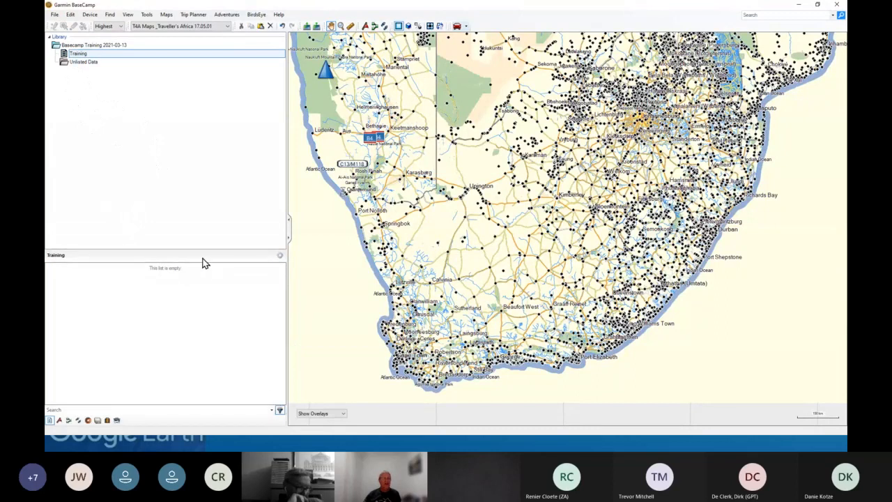
click(282, 412)
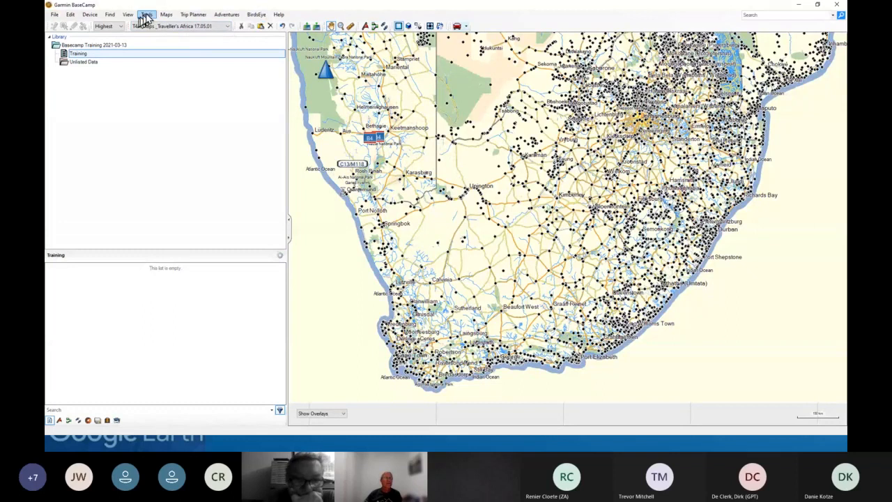
click(70, 15)
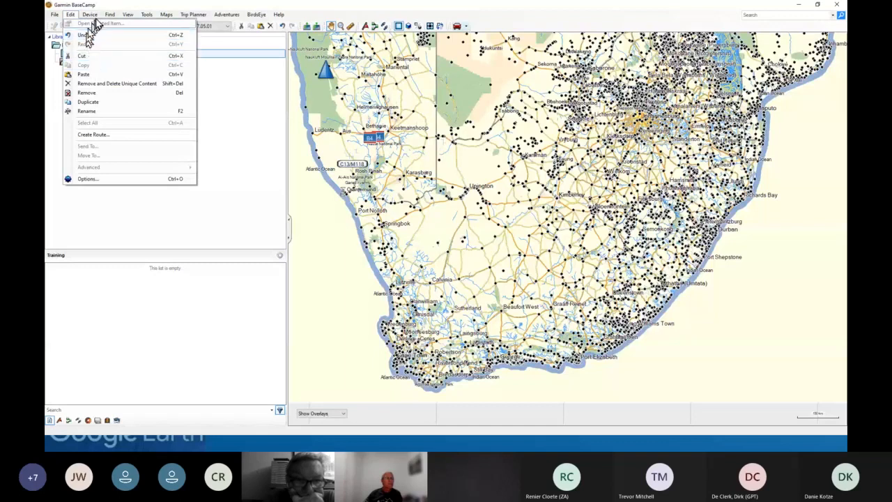
mouse_move(143, 16)
mouse_move(74, 16)
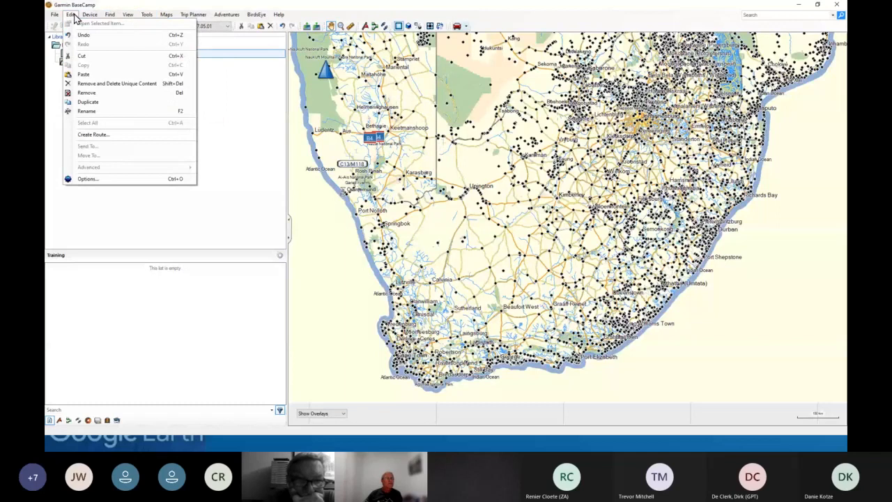
click(75, 17)
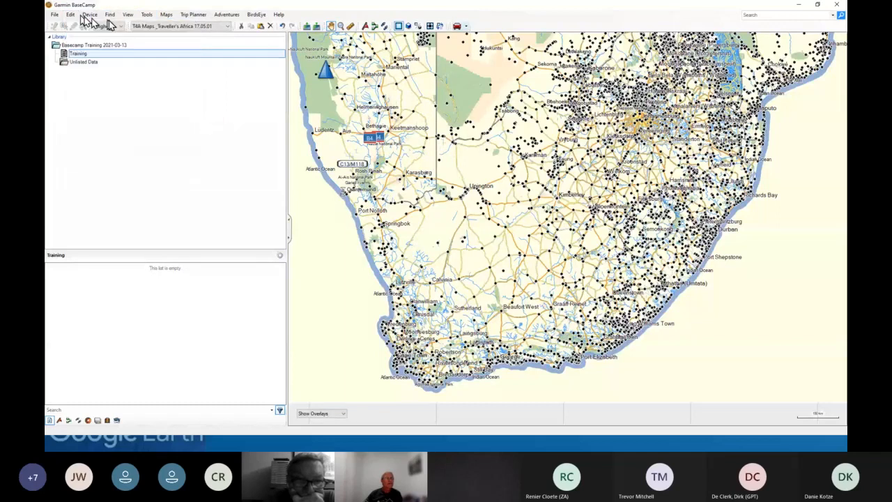
- Hide the Edit Features toolbar and show it again
click(129, 15)
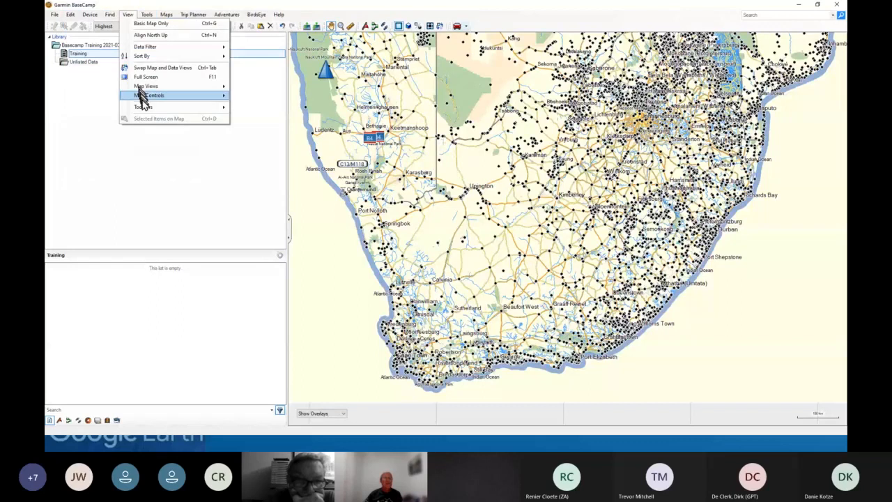
mouse_move(145, 109)
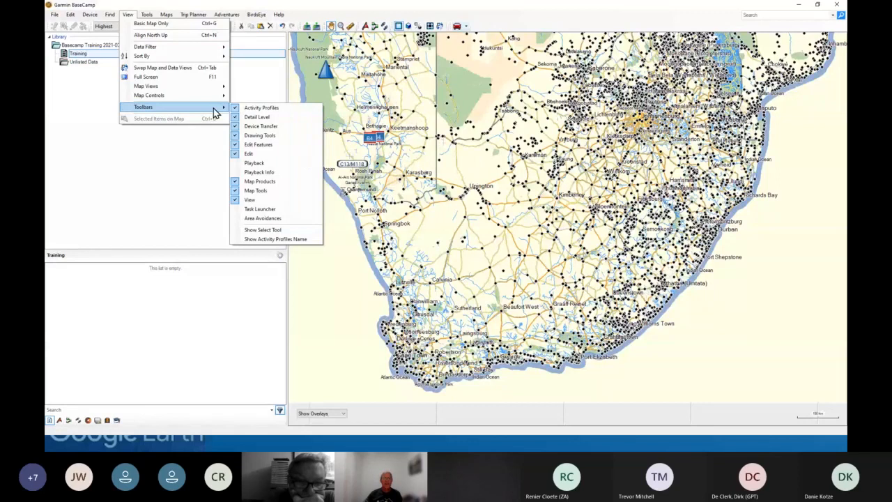
click(247, 144)
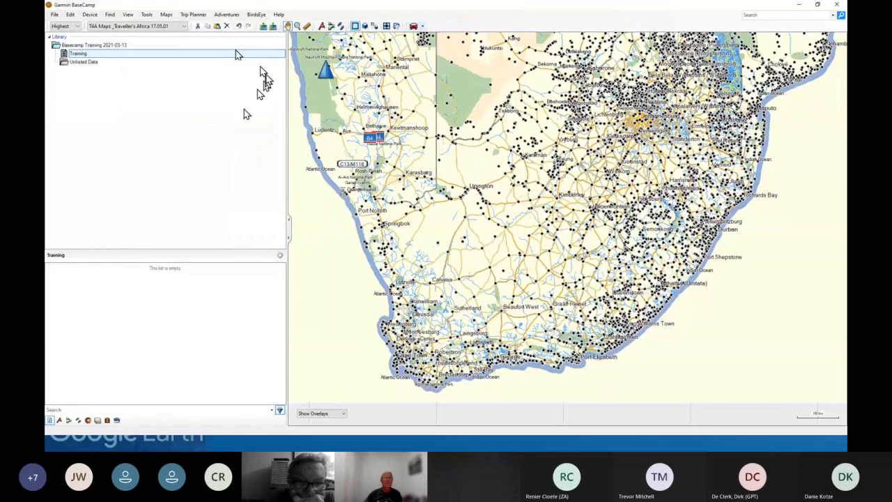
click(128, 15)
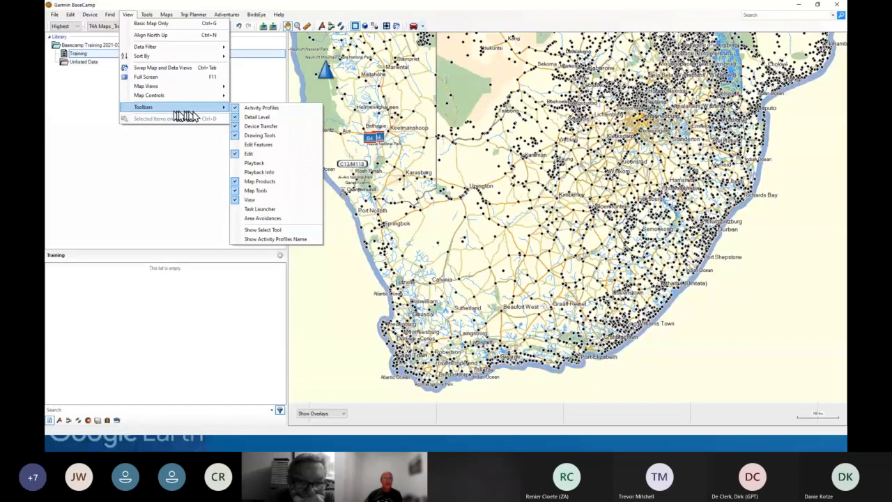
click(255, 145)
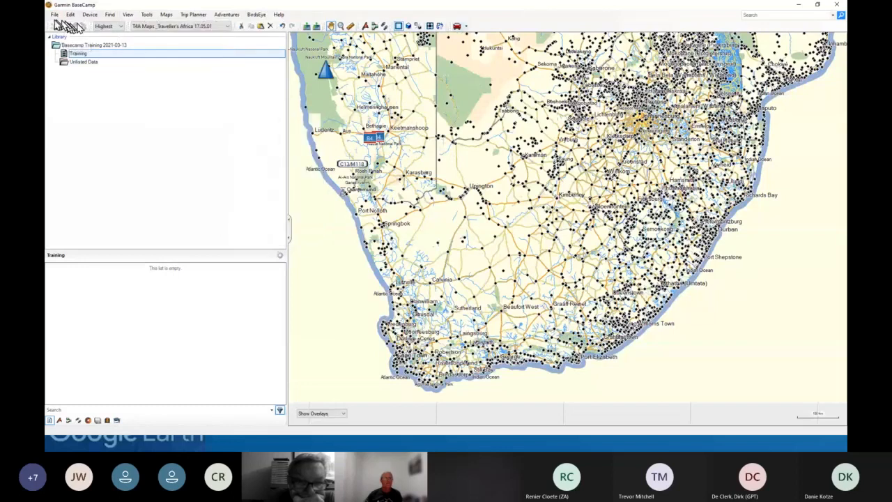
click(147, 15)
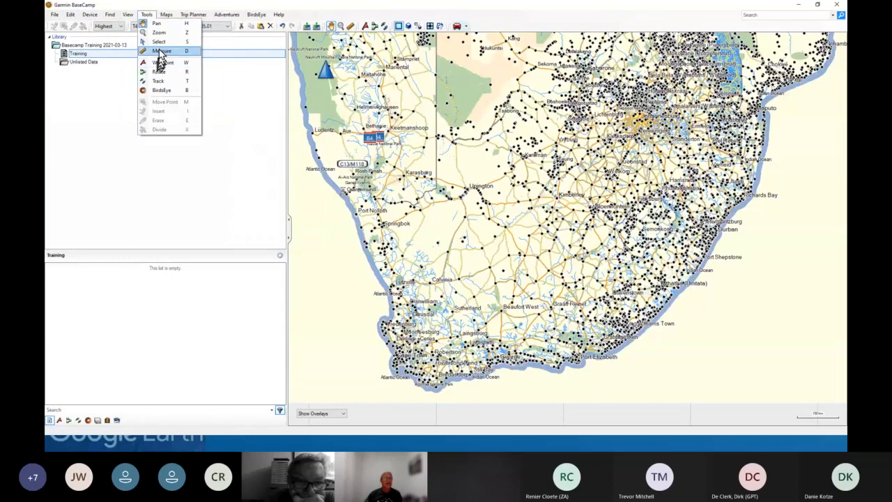
mouse_move(132, 17)
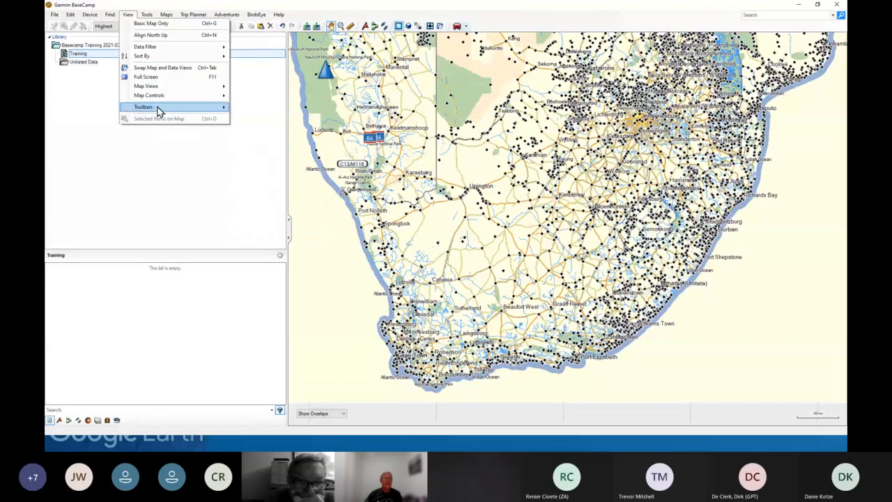
mouse_move(212, 110)
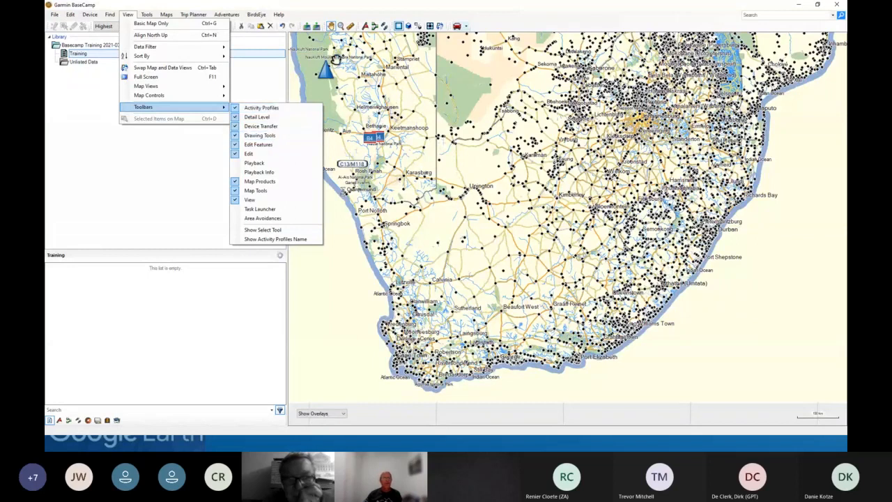
mouse_move(55, 15)
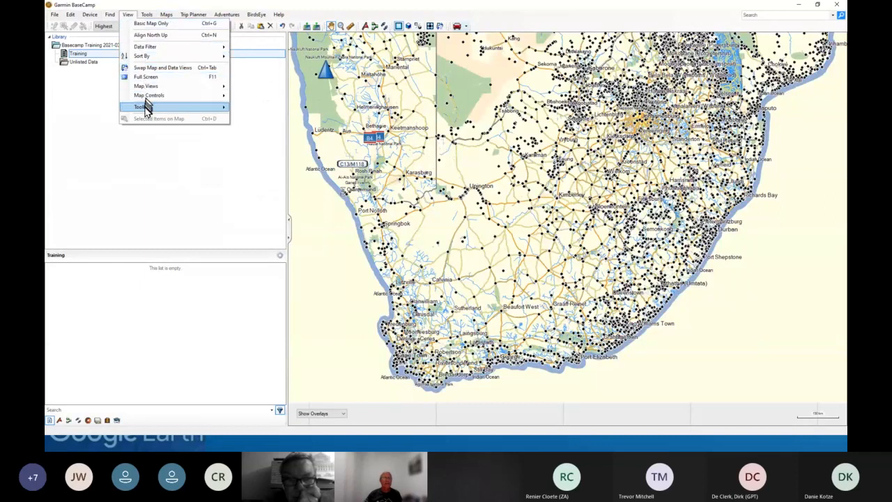
mouse_move(146, 109)
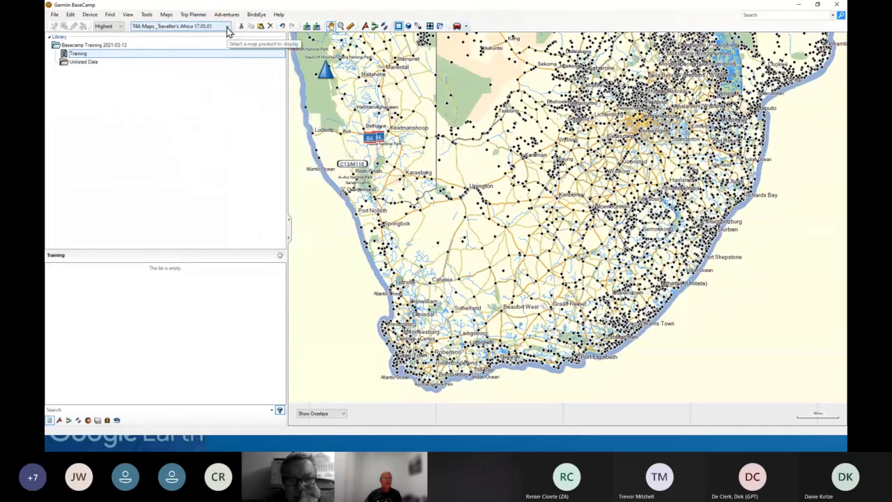
- Display the City Navigator Southern Africa NT 2021.3 map and hide the Map Products toolbar
click(227, 27)
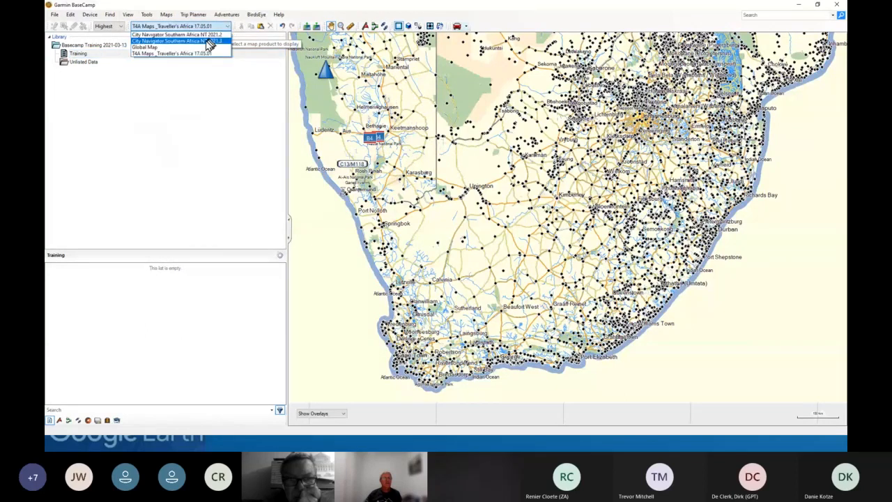
click(206, 40)
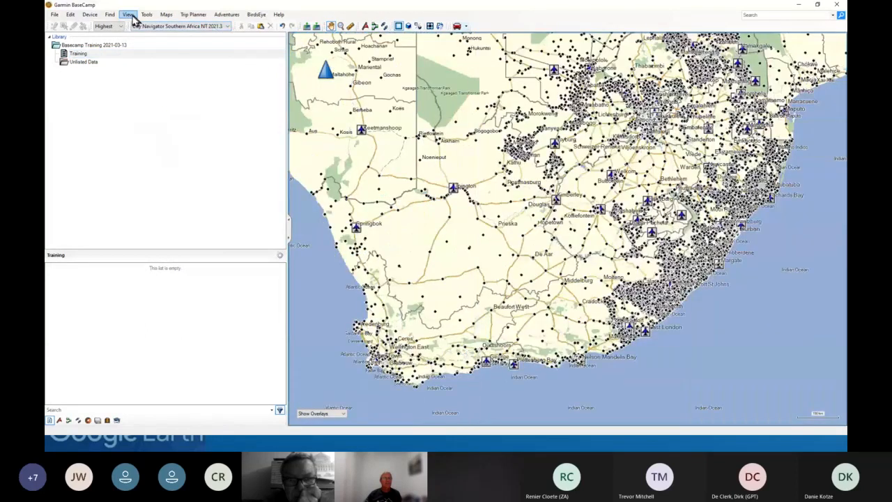
click(134, 18)
mouse_move(209, 108)
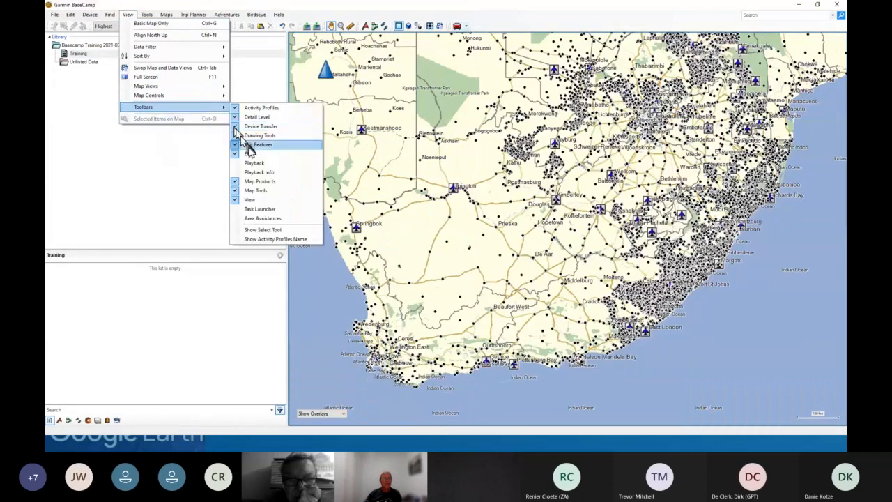
click(249, 177)
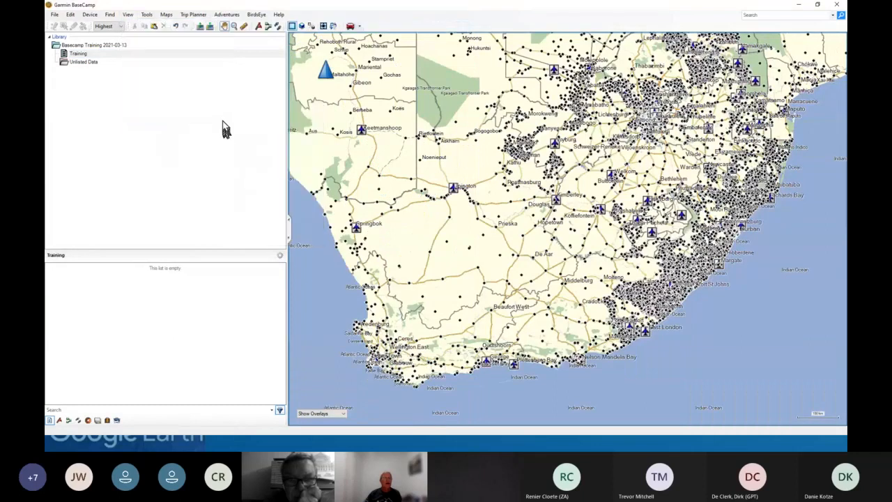
- Switch the displayed map to T4A Maps _Traveller's Africa 17.05.01 and show the Map Products toolbar again
click(166, 15)
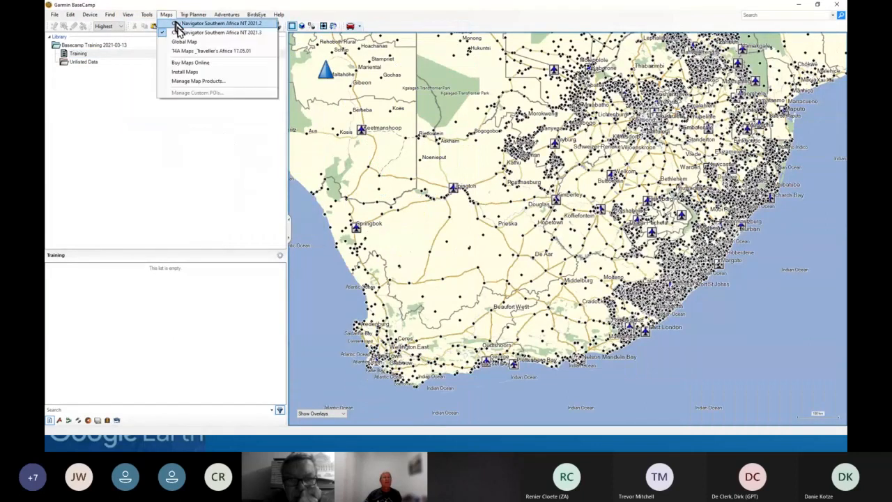
click(183, 52)
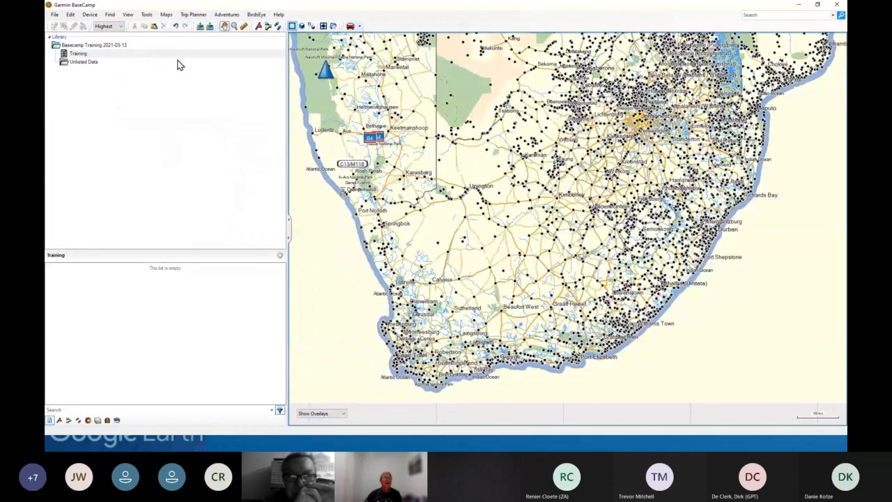
click(146, 14)
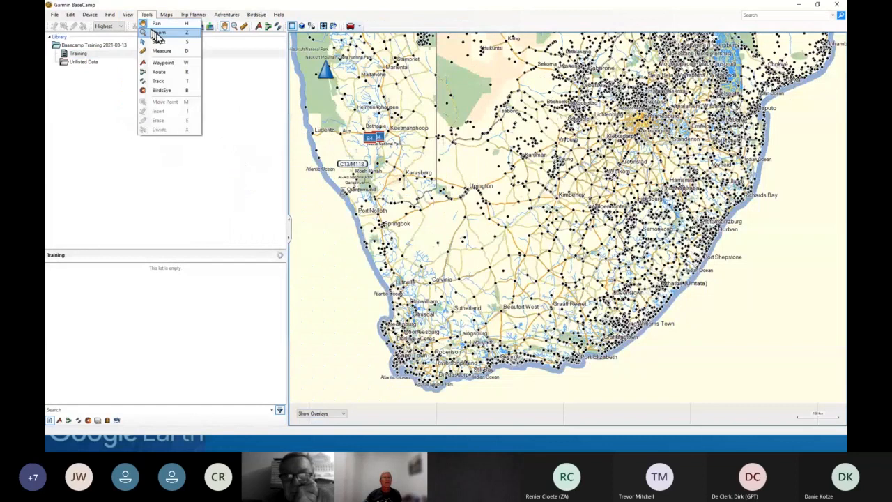
mouse_move(127, 15)
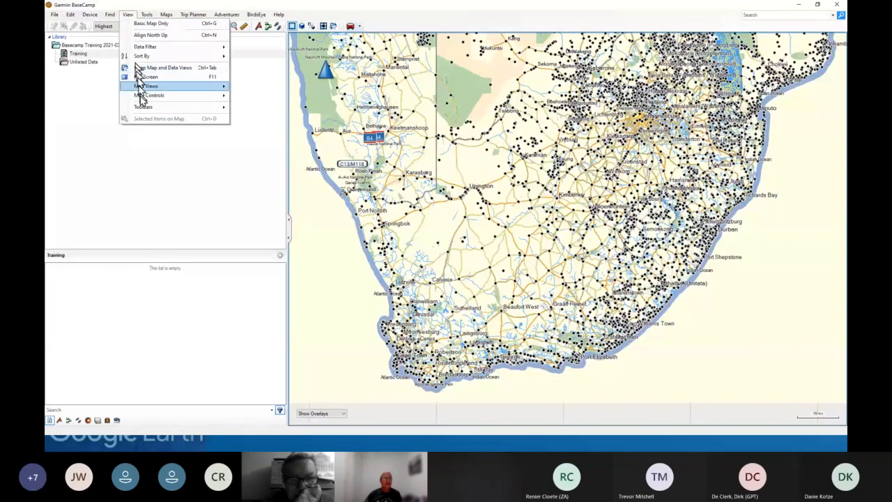
mouse_move(144, 108)
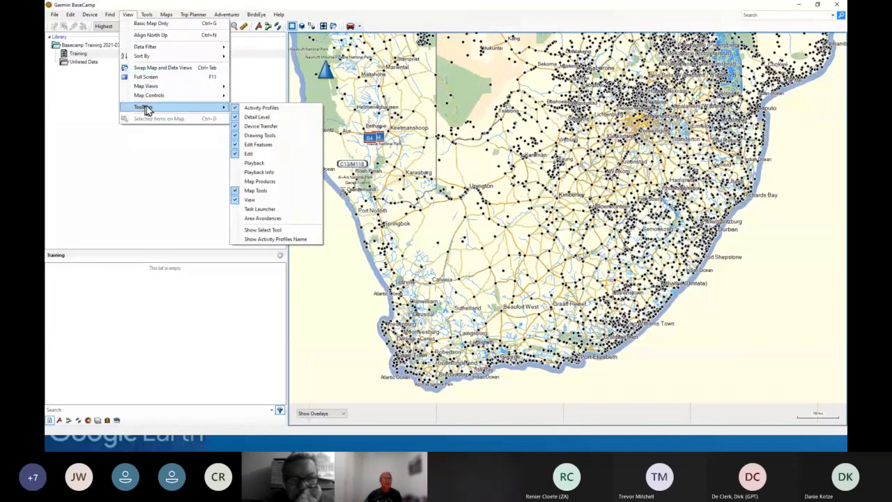
click(259, 181)
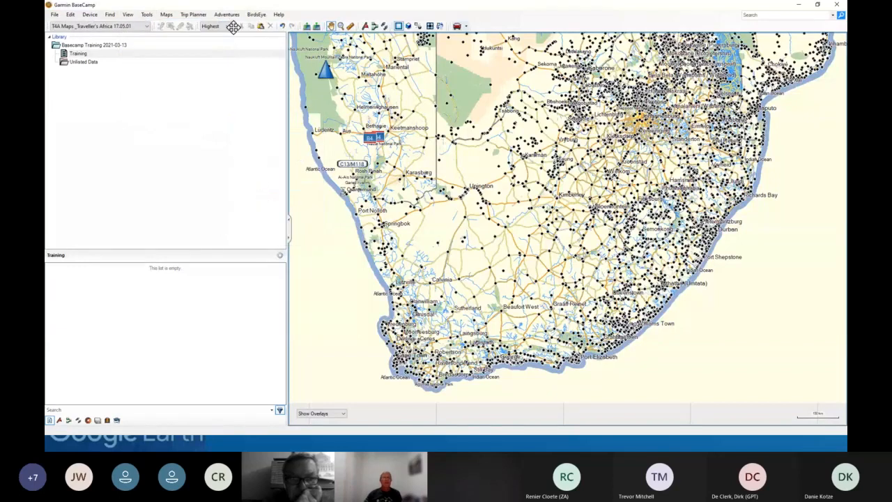
- Place a new waypoint on the map just north of Upington
click(366, 26)
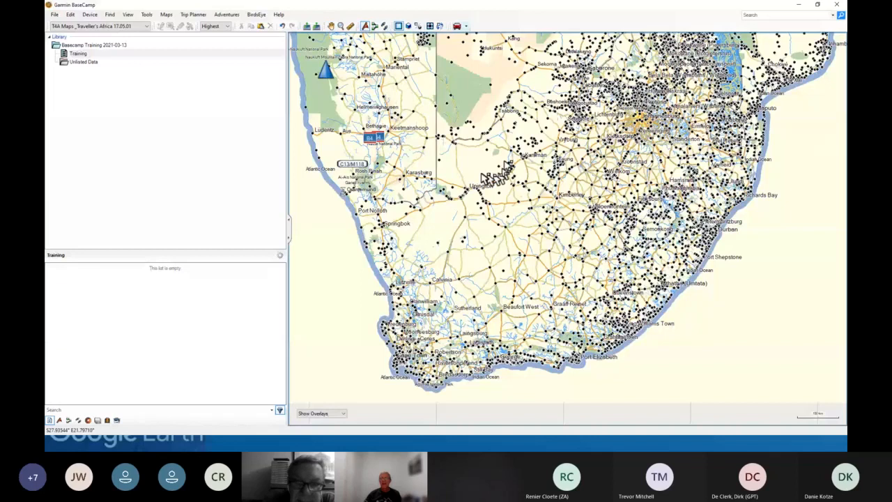
click(477, 166)
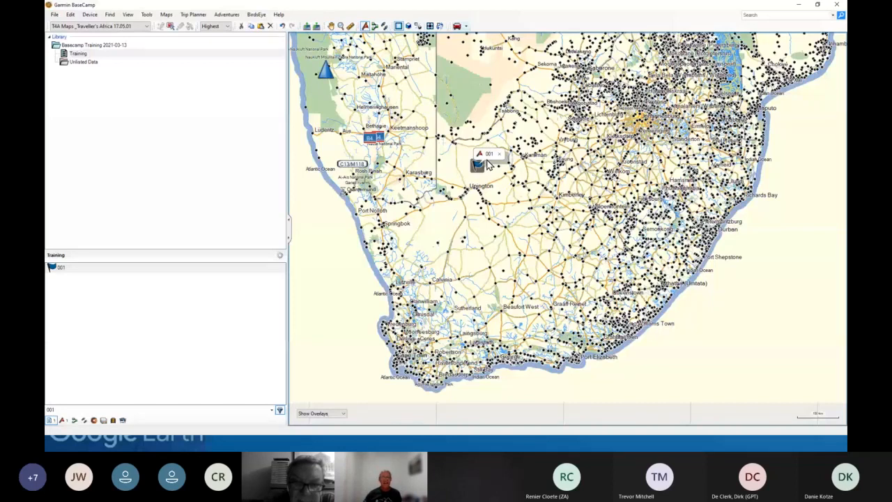
- Place two more waypoints south and southwest of Upington and undo both placements
click(489, 197)
click(437, 225)
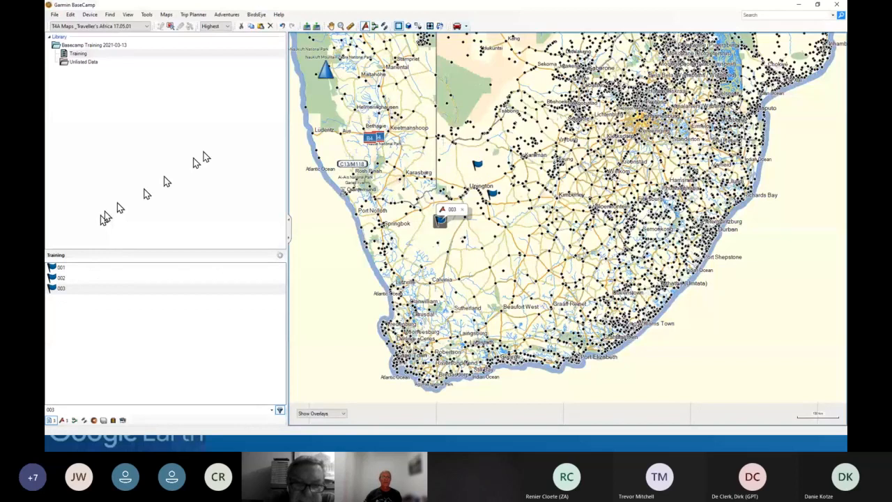
click(283, 27)
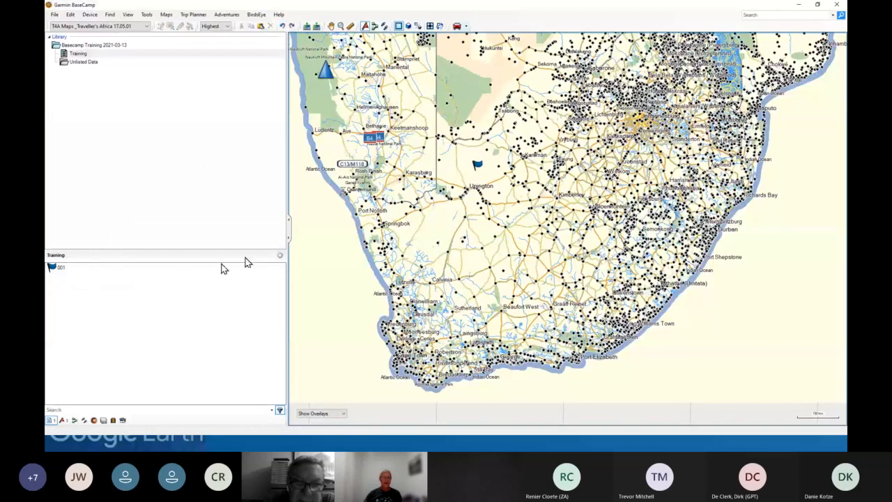
- Rename waypoint 001 to a person's first name followed by the number 1
click(58, 273)
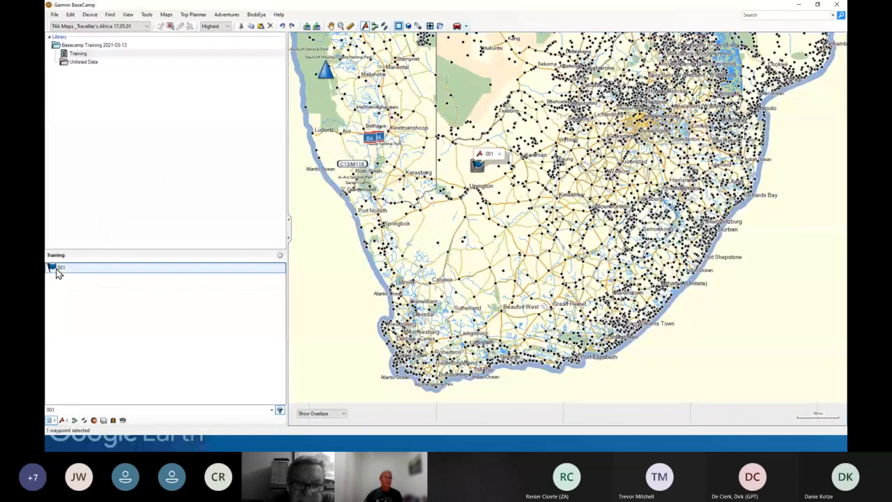
double_click(58, 269)
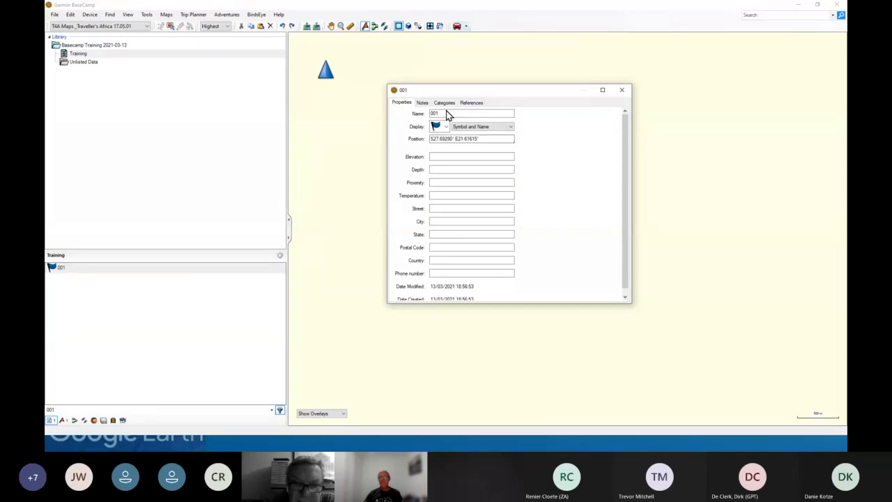
drag(446, 112, 414, 115)
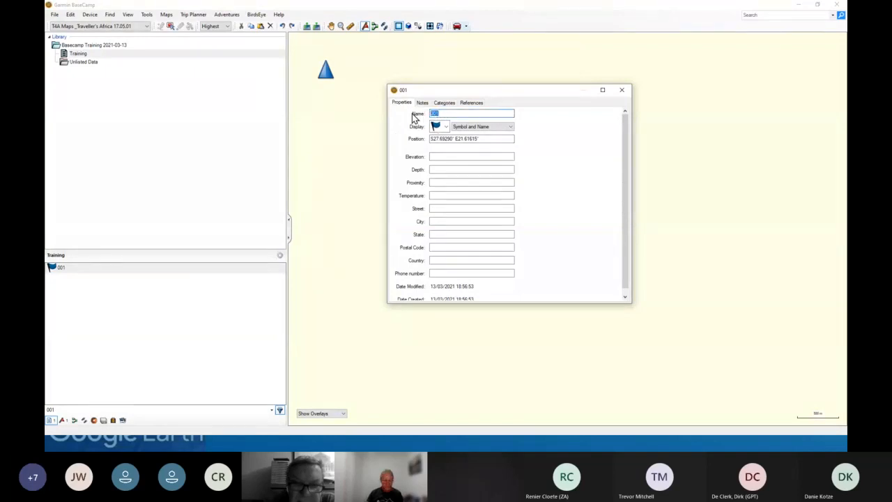
text(Dam)
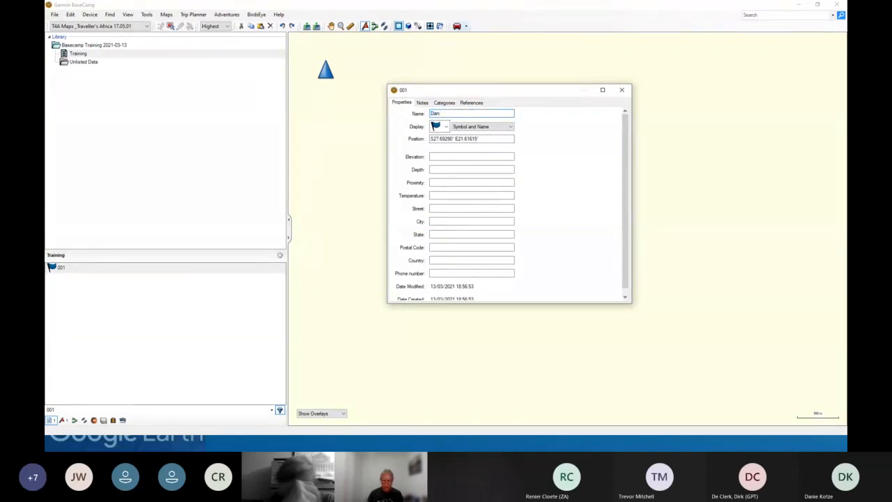
text(ie 1)
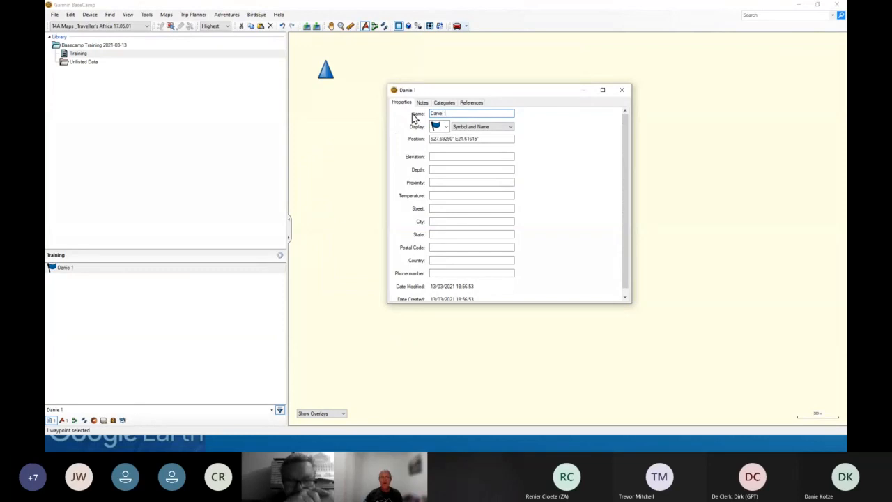
- Change the waypoint's symbol to the yellow smiley face and keep its display as Symbol and Name
click(450, 128)
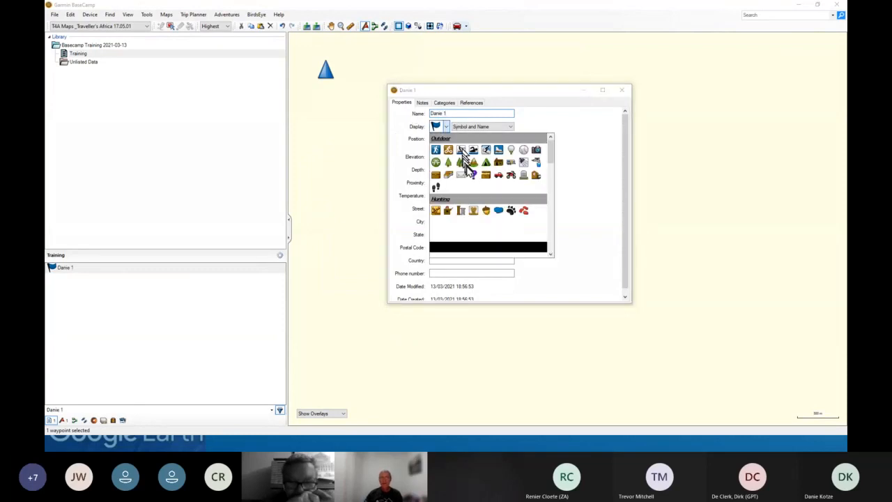
scroll(464, 181, down, 3)
click(436, 178)
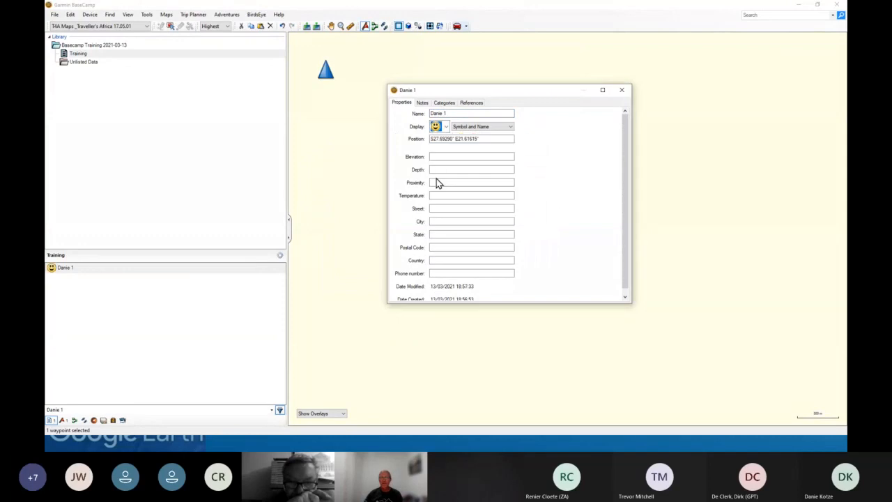
click(511, 127)
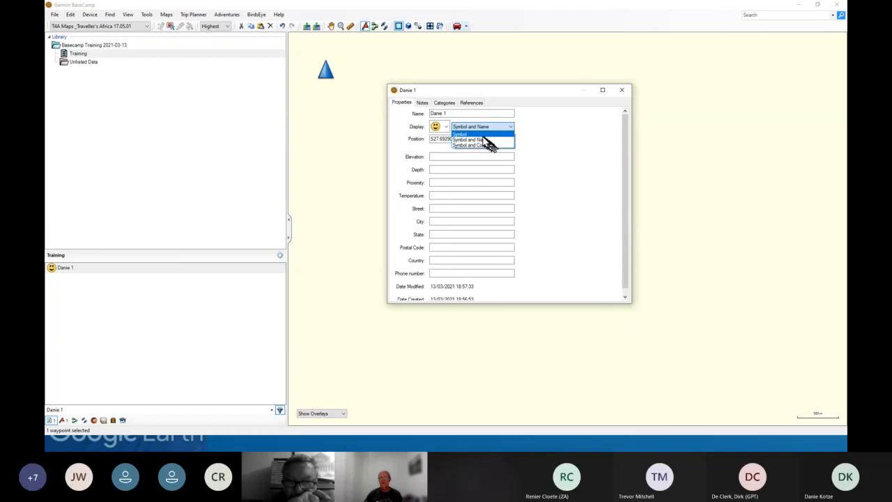
click(485, 140)
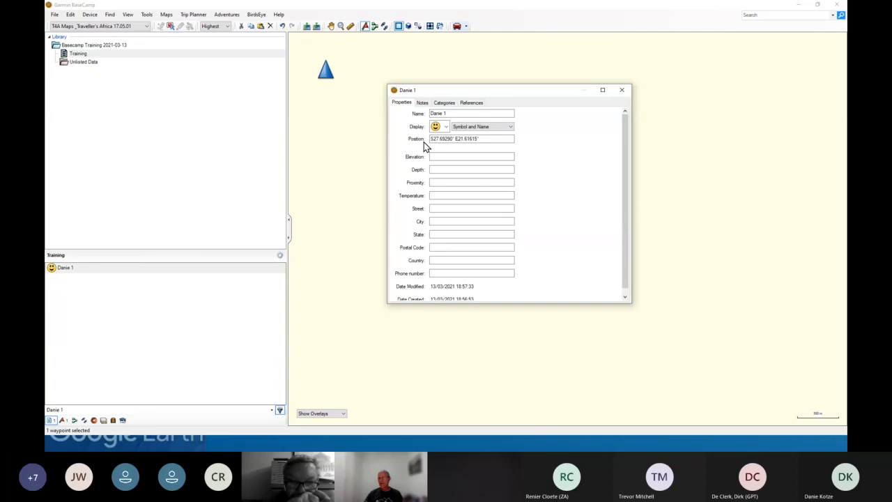
click(624, 91)
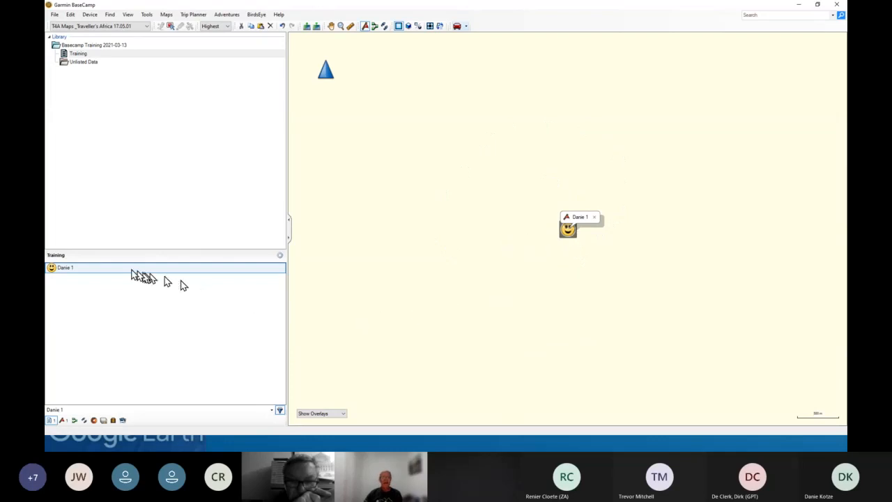
- Change the smiley waypoint's position by entering 1245 for the latitude decimals, and show the waypoint on the map
double_click(62, 268)
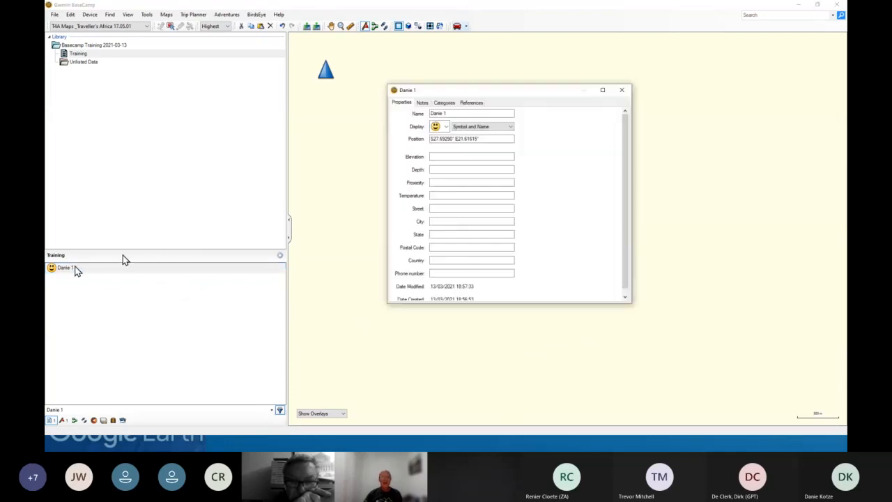
click(441, 139)
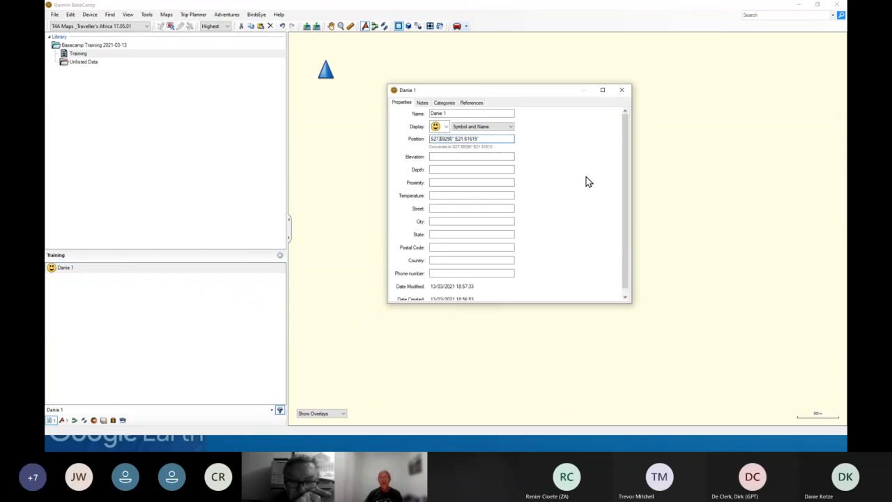
text(1245)
click(624, 96)
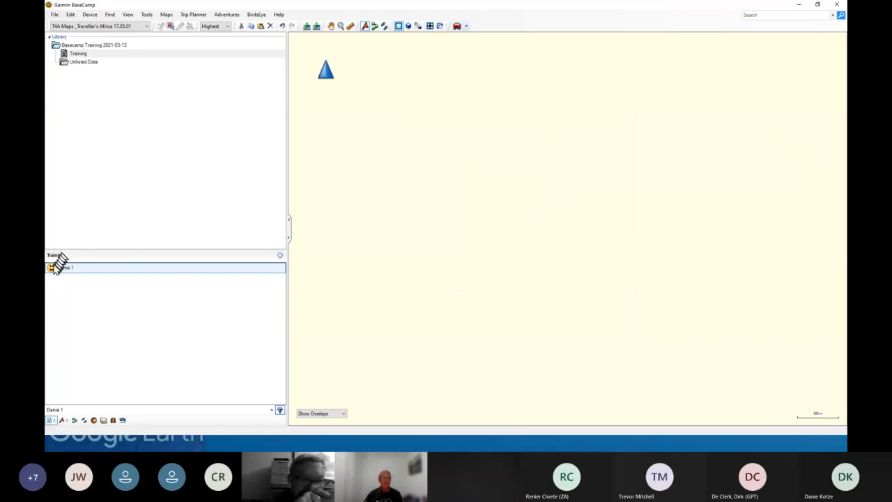
right_click(54, 272)
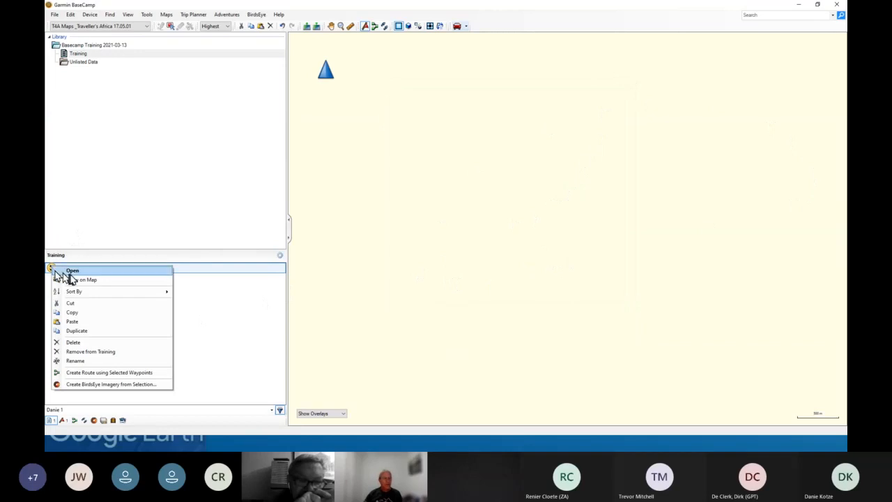
click(81, 280)
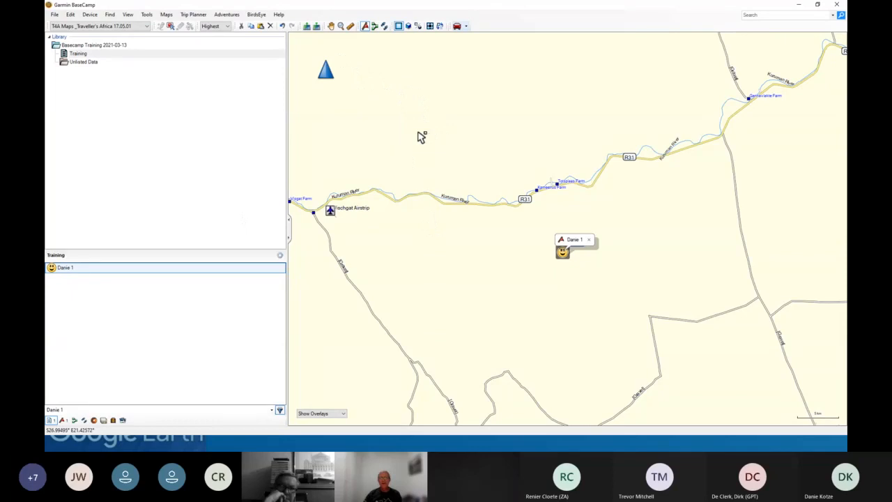
- Create a new waypoint from the Vischgat Airstrip feature on the map
click(365, 26)
click(332, 27)
drag(480, 140, 510, 286)
drag(511, 260, 504, 263)
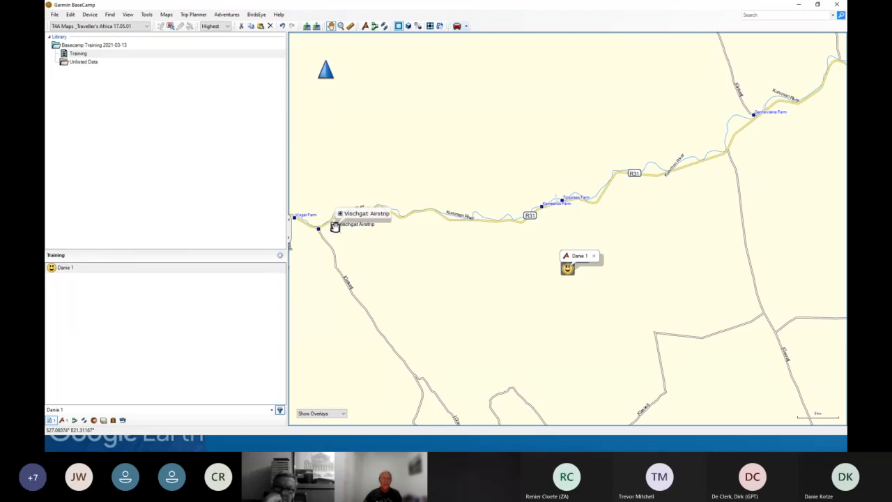
right_click(334, 227)
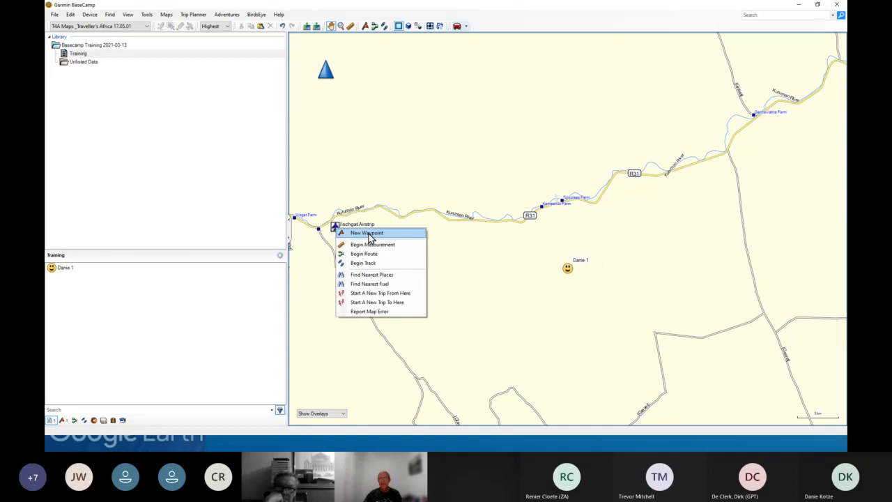
click(367, 233)
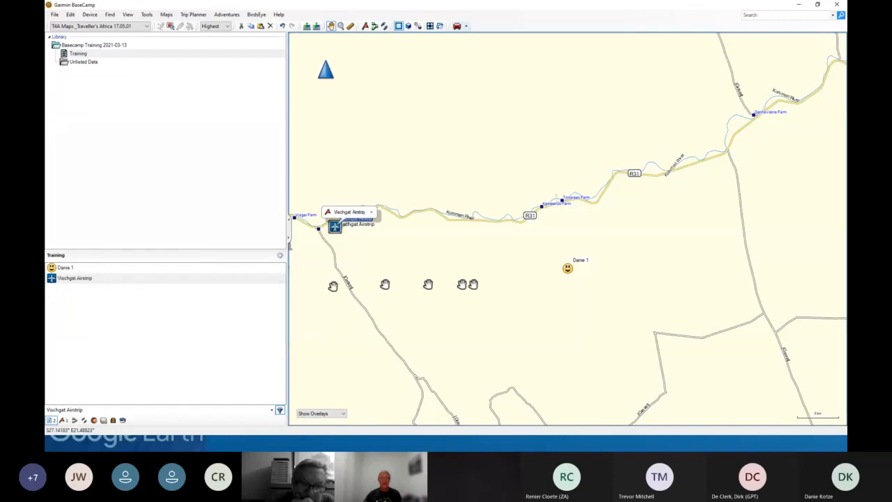
click(498, 283)
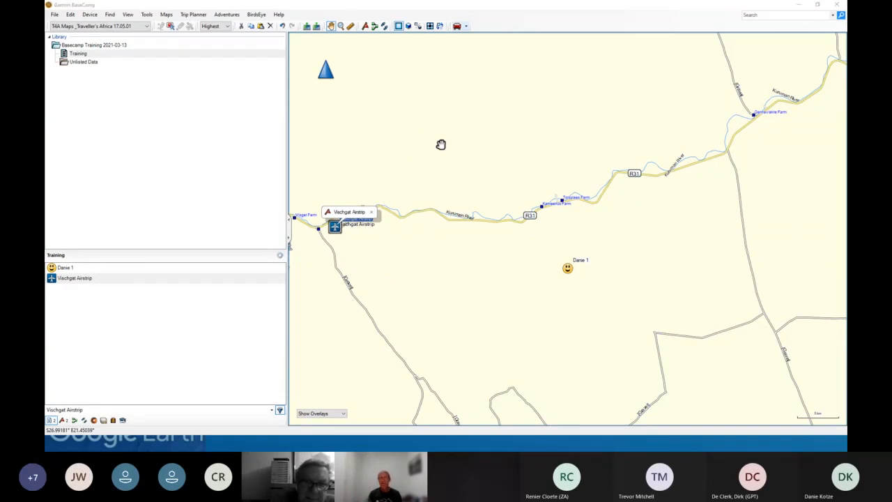
- Create a waypoint at S27.08254° E21.61653° through Locate Coordinates
key(ctrl+l)
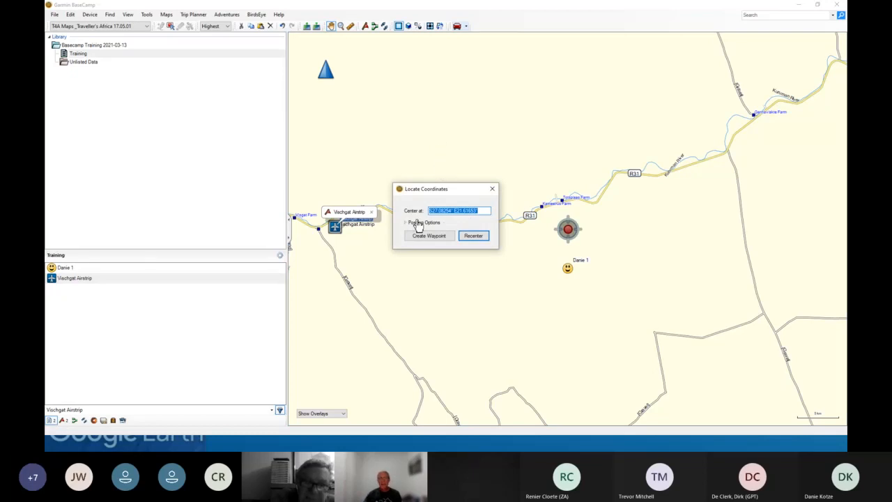
drag(453, 194, 479, 152)
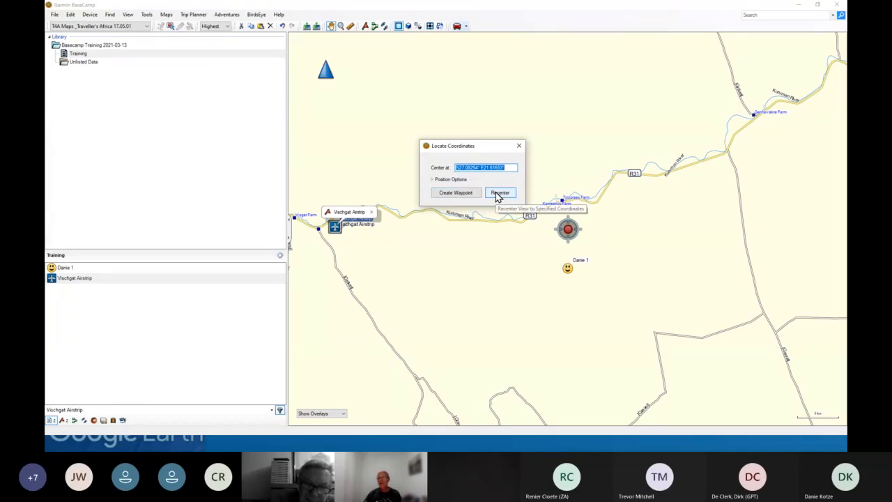
click(455, 195)
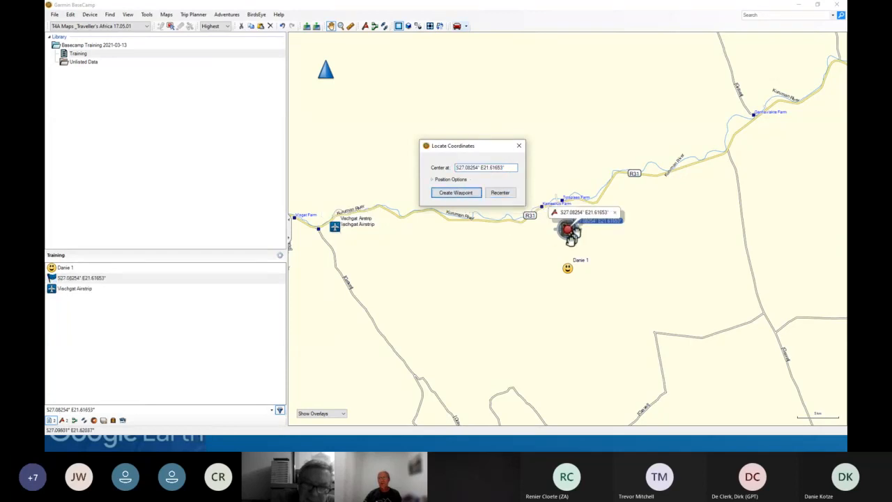
- Examine the coordinate-named waypoint's name in its properties and the Rename option among its available actions
click(53, 278)
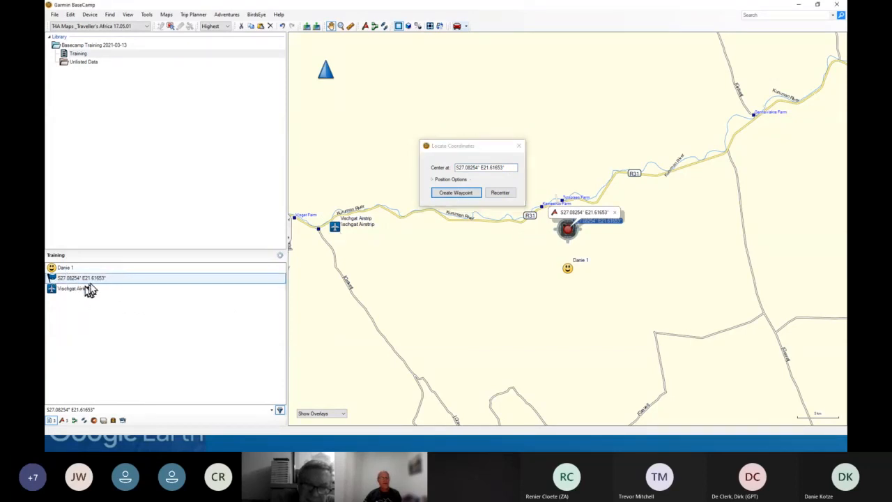
double_click(53, 278)
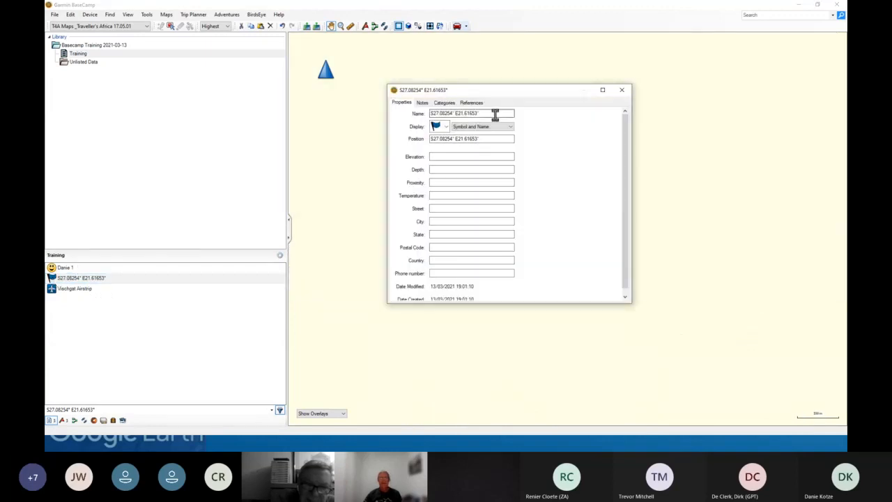
drag(487, 114, 437, 115)
click(622, 89)
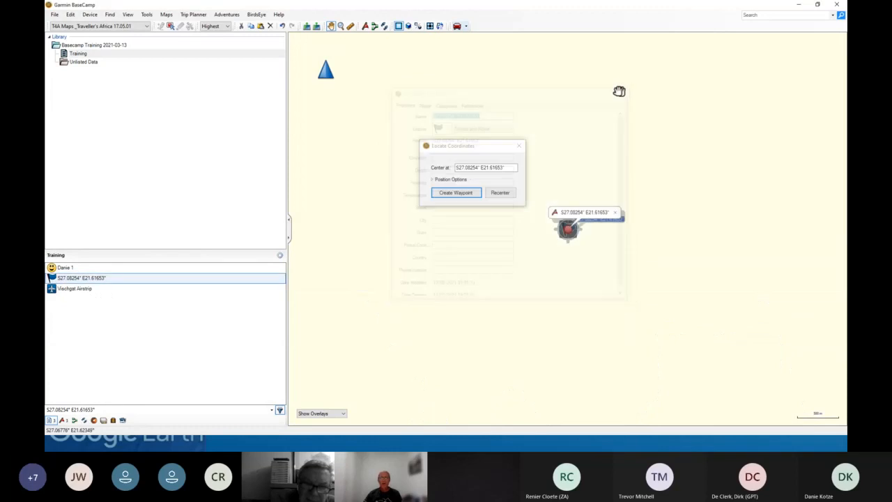
right_click(71, 282)
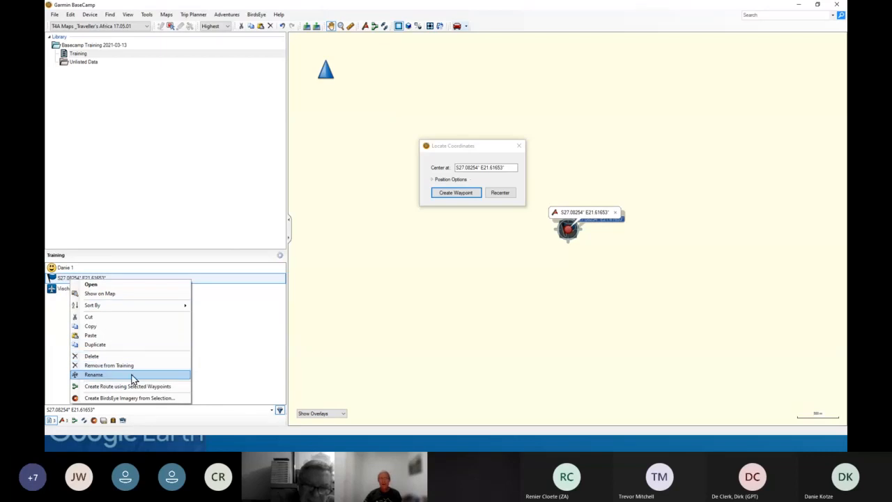
click(207, 290)
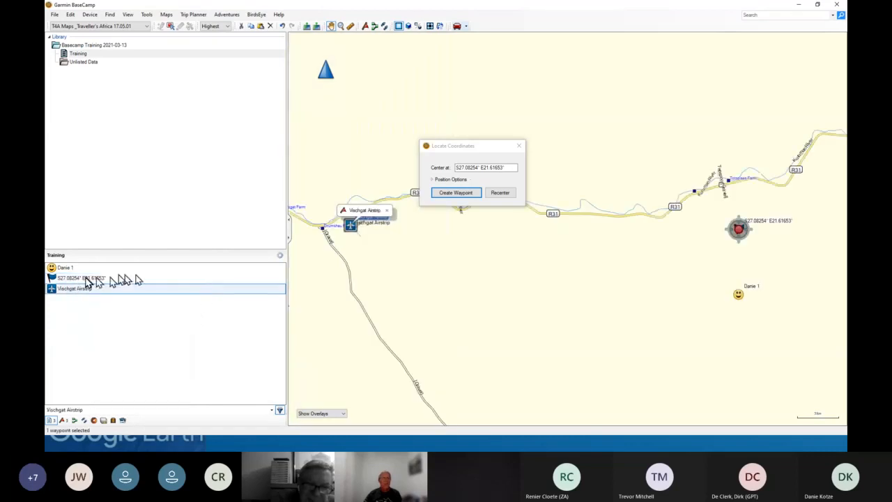
- Rename the coordinate-named waypoint directly in the Training list as sdfgsdfgdfgdfsdfgsdf
click(85, 278)
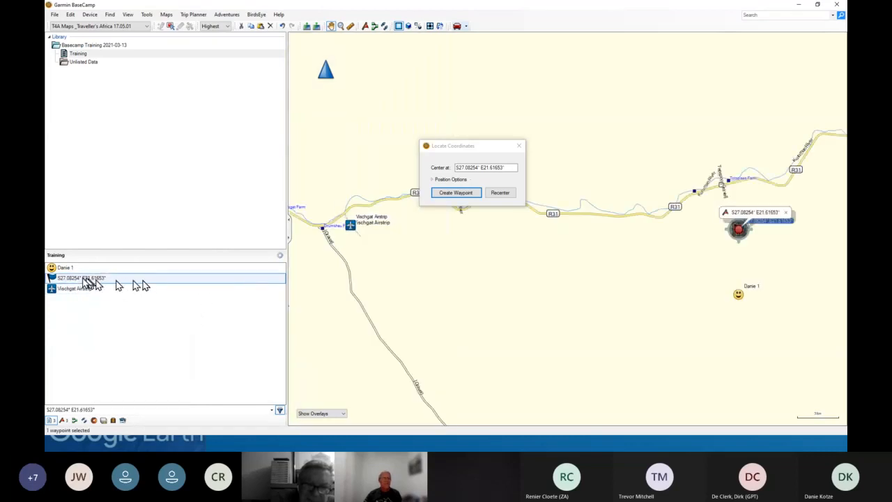
click(77, 279)
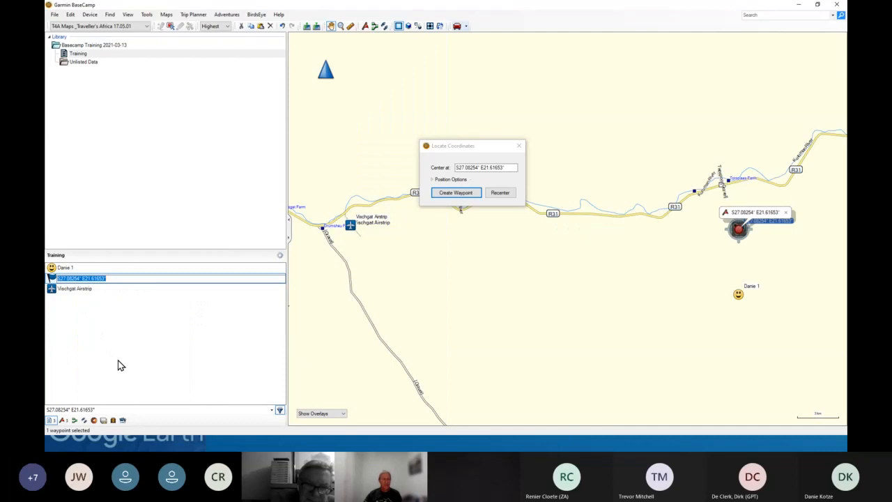
text(sdfgsdfgdfgdfsdfgsdf)
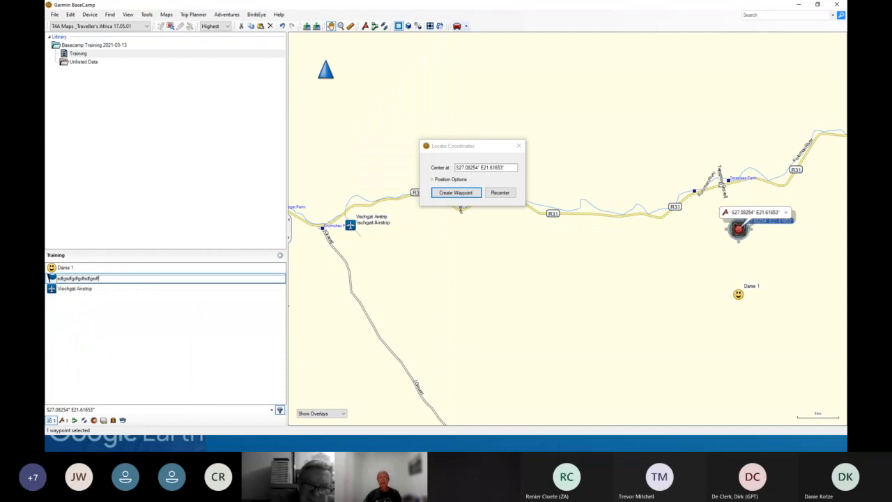
key(Return)
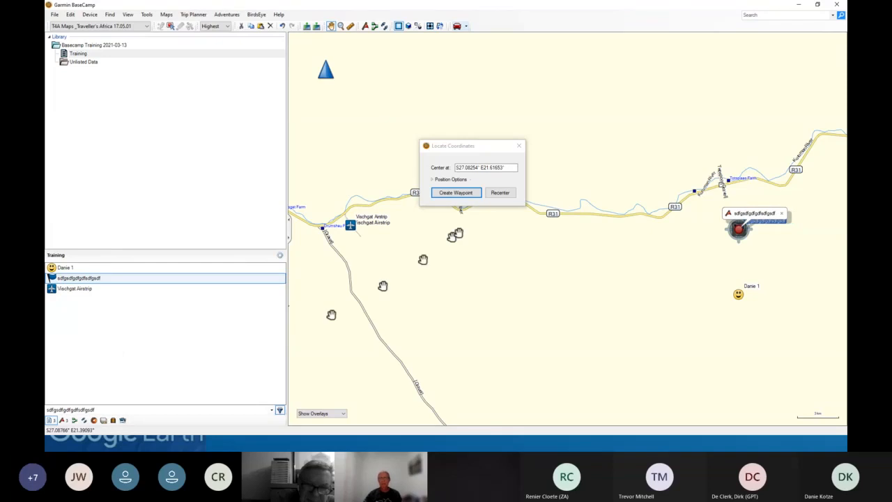
- Close the Locate Coordinates window and delete the smiley-face waypoint from the Training list
click(519, 145)
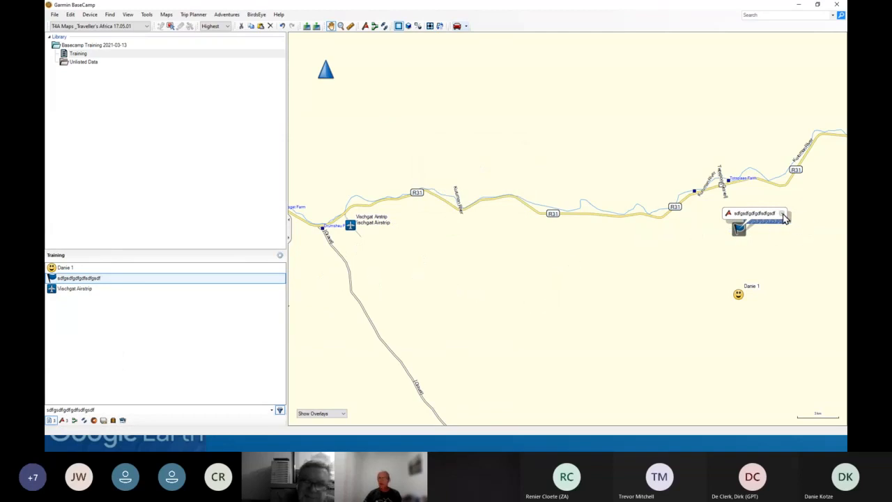
right_click(54, 269)
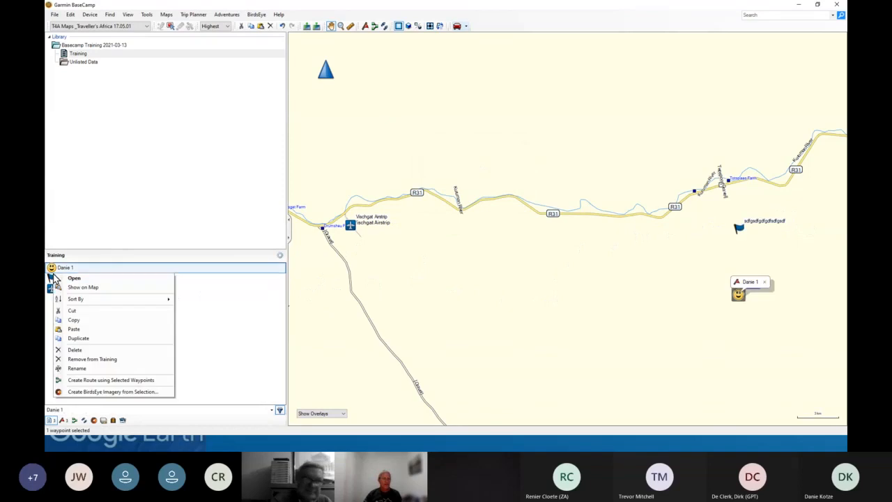
click(78, 349)
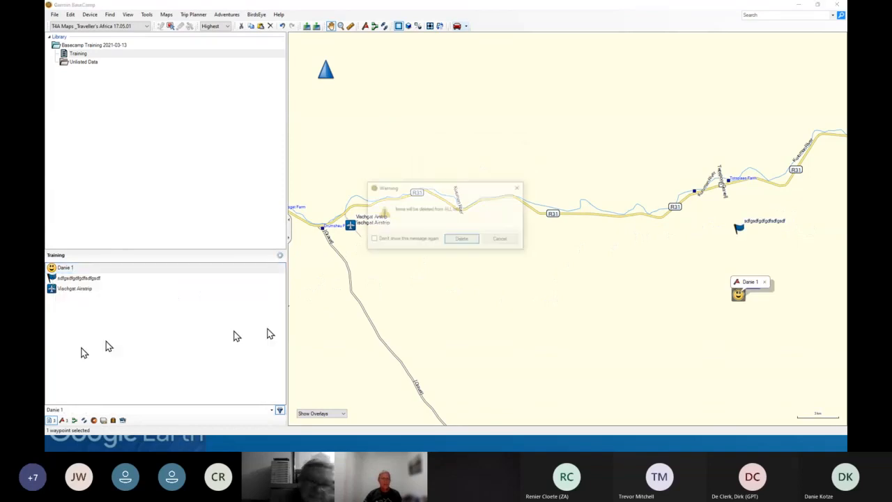
click(476, 245)
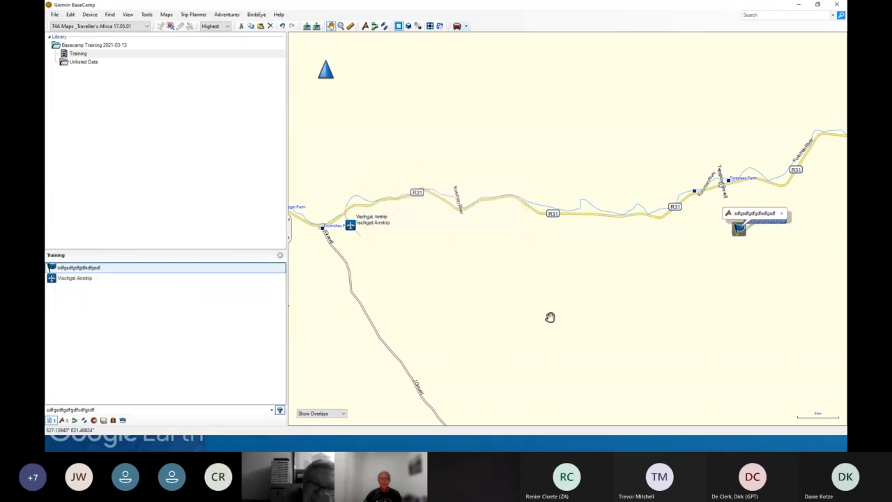
- Create a new waypoint from the Vastrap Hq feature on the map, south of the existing waypoints
scroll(550, 317, down, 3)
scroll(550, 317, down, 2)
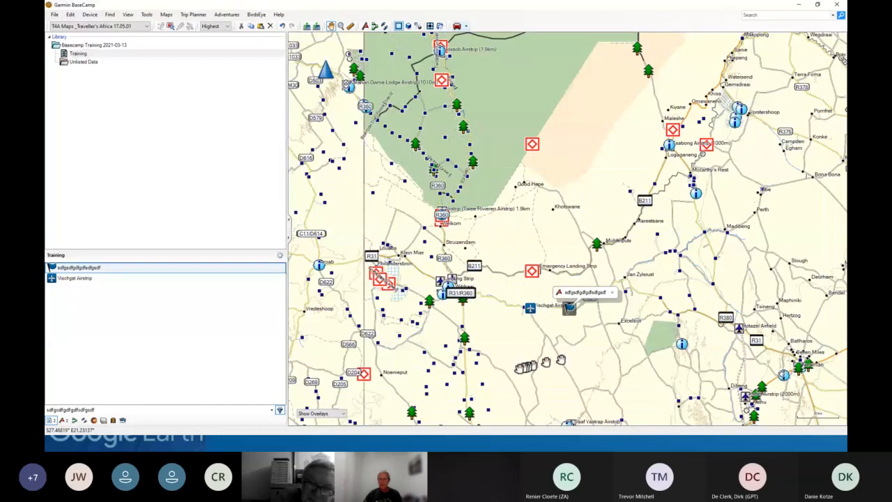
drag(507, 396, 525, 316)
scroll(591, 303, up, 5)
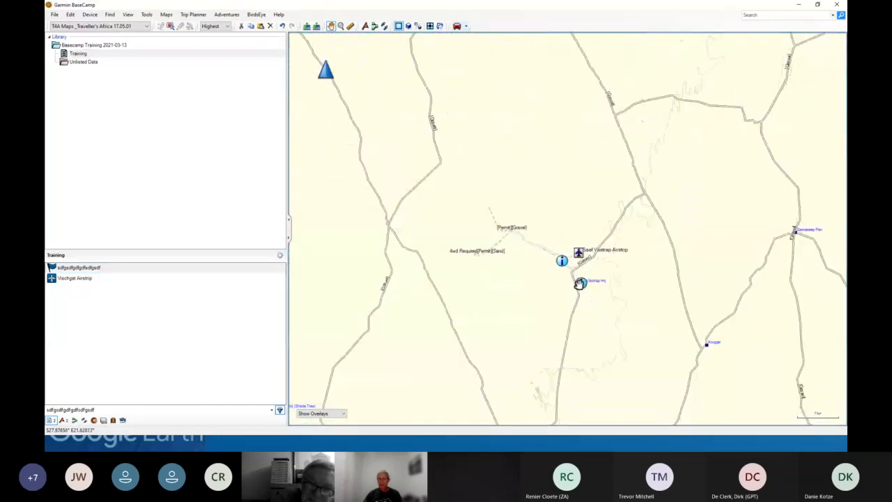
right_click(581, 281)
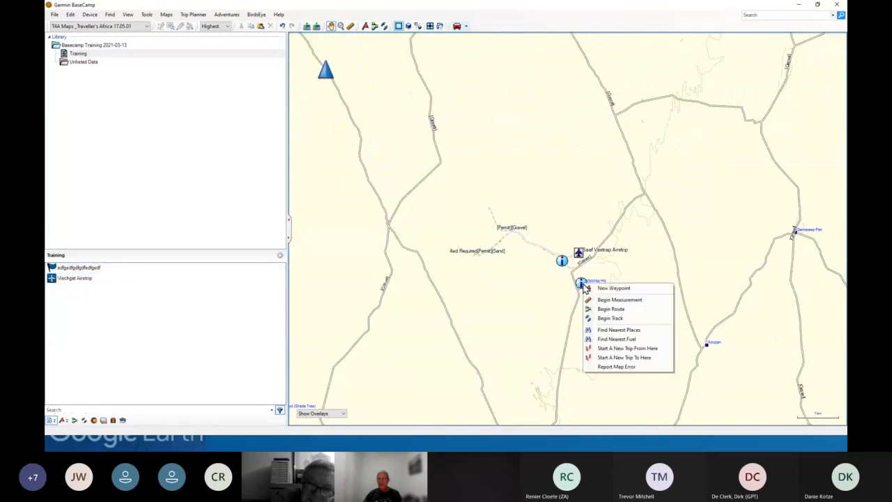
click(587, 292)
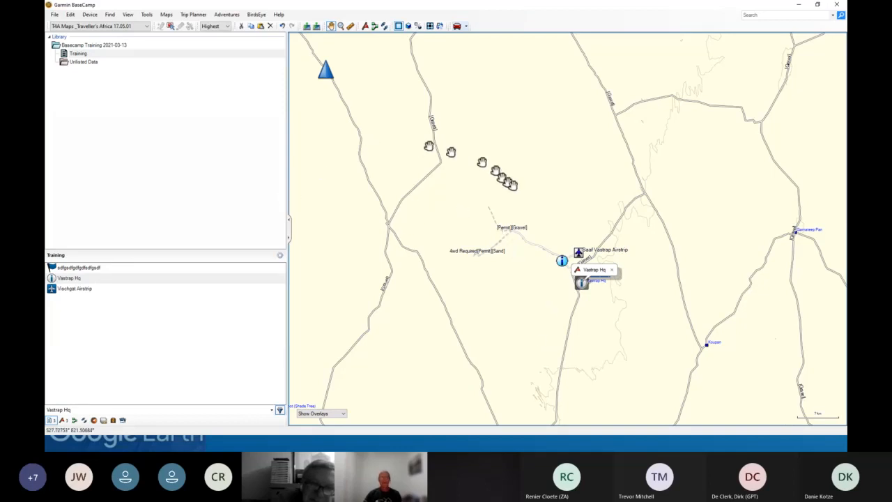
- Compare the map around Upington at the Lowest and Medium detail levels, and restore the detail level to Highest
scroll(521, 183, down, 1)
scroll(522, 183, down, 1)
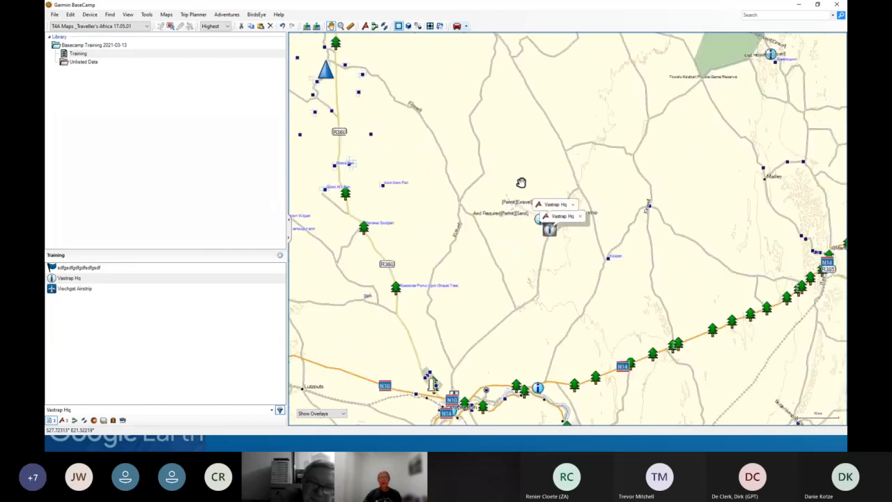
scroll(521, 183, down, 2)
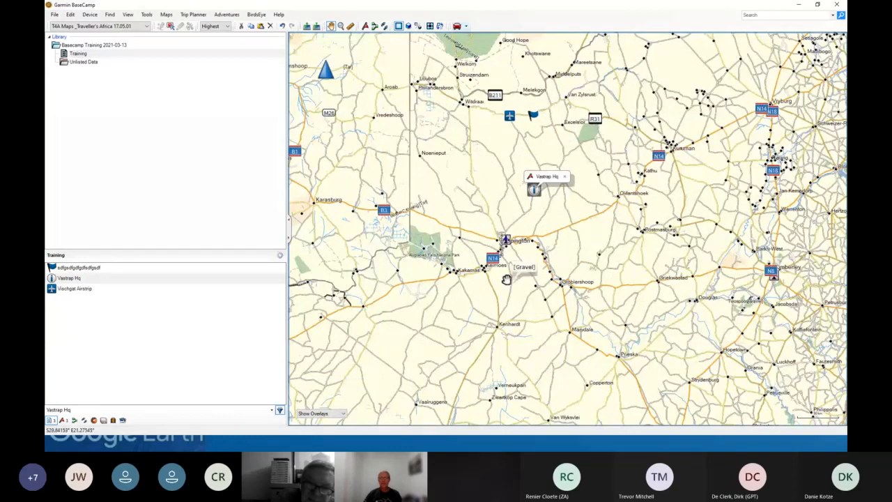
scroll(507, 279, up, 2)
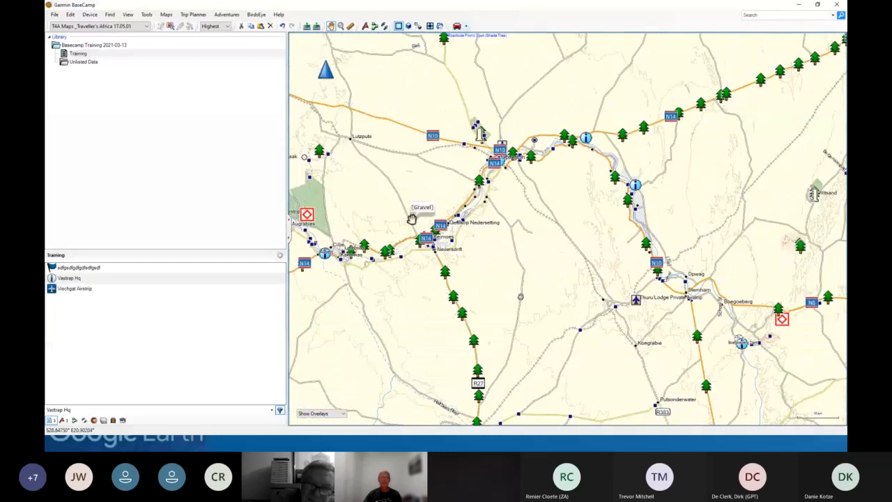
click(229, 28)
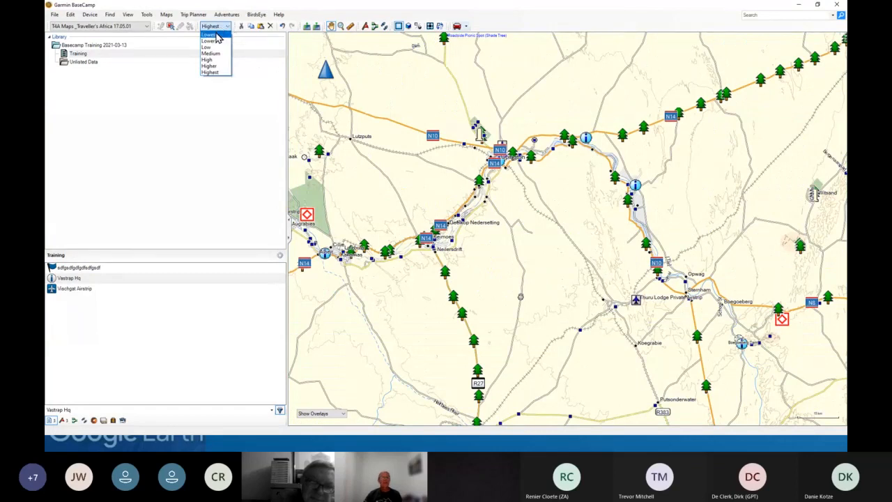
click(226, 35)
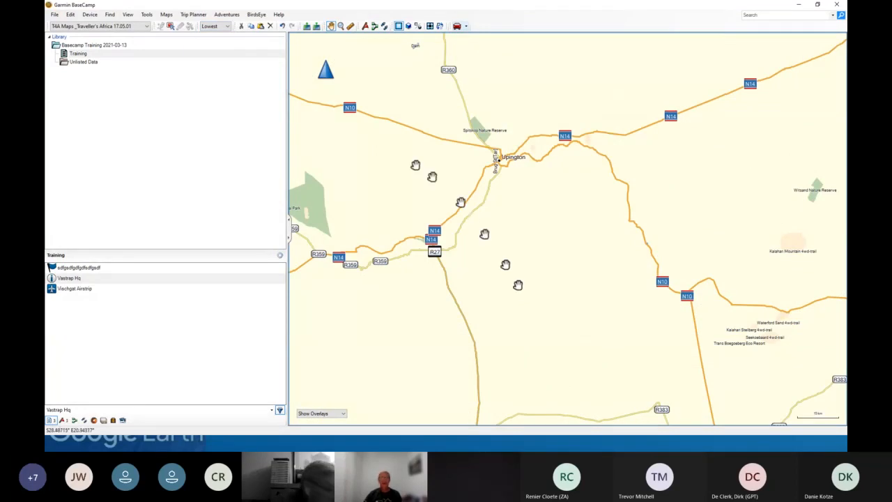
click(227, 27)
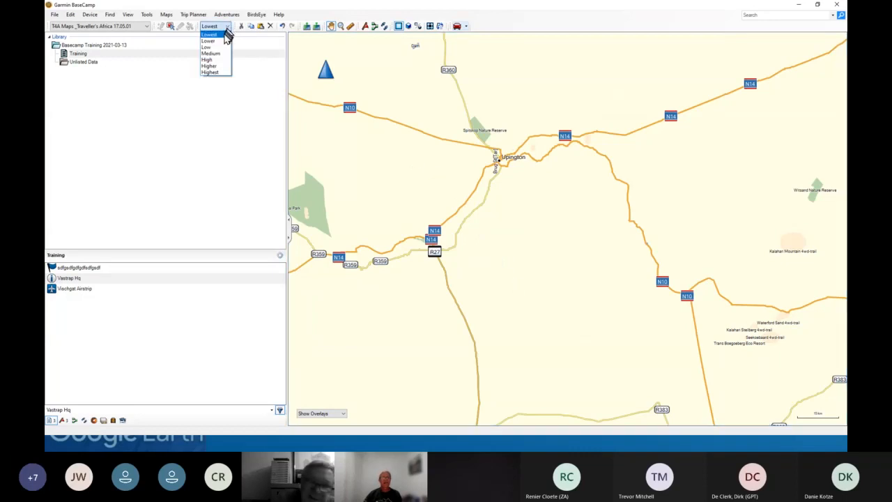
click(209, 53)
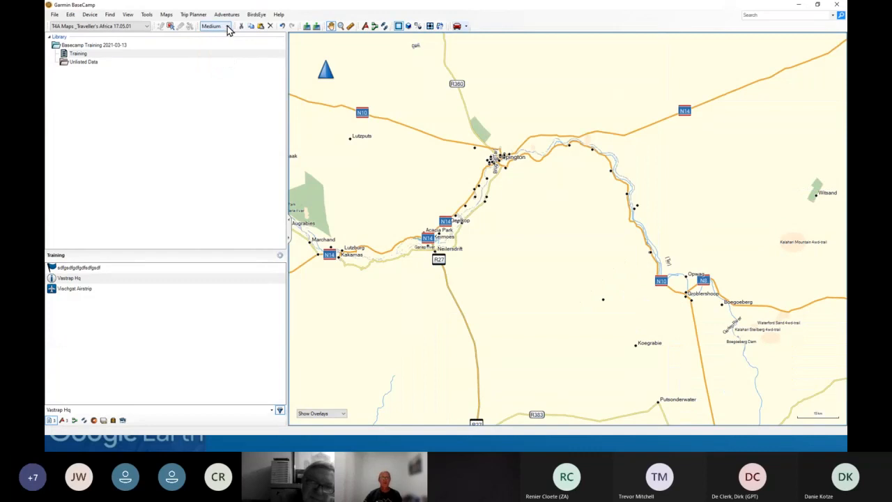
click(227, 28)
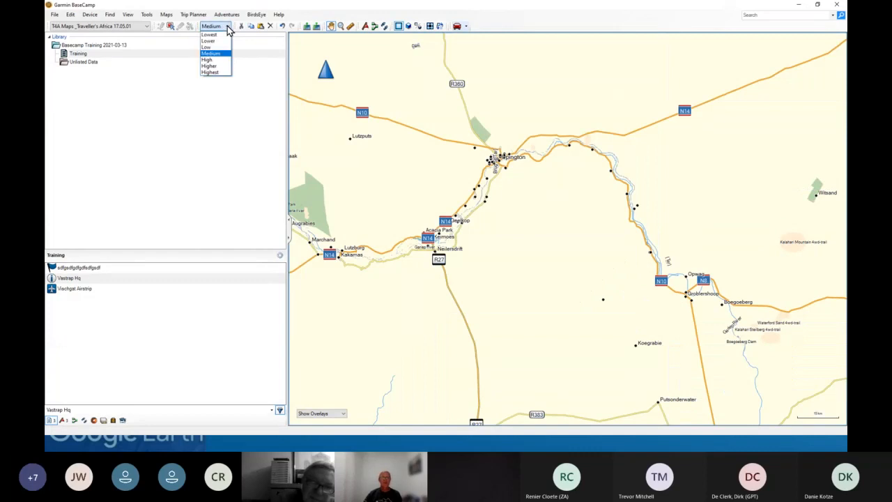
click(209, 73)
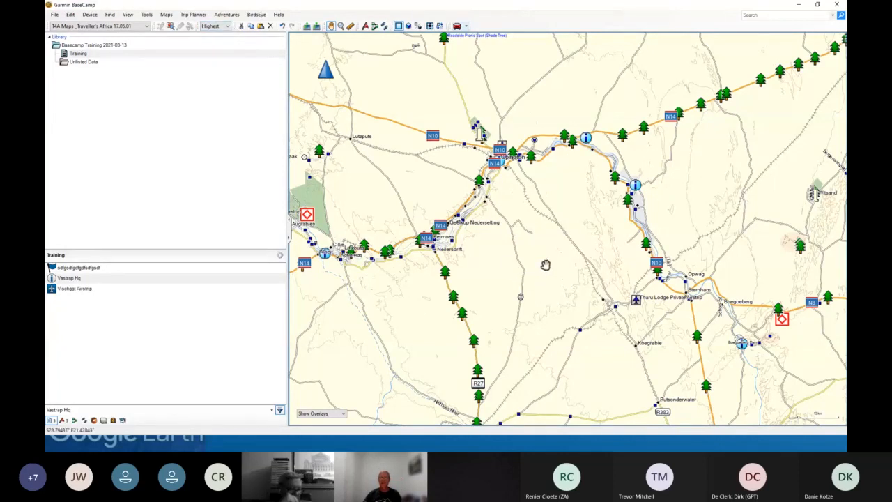
scroll(545, 264, down, 1)
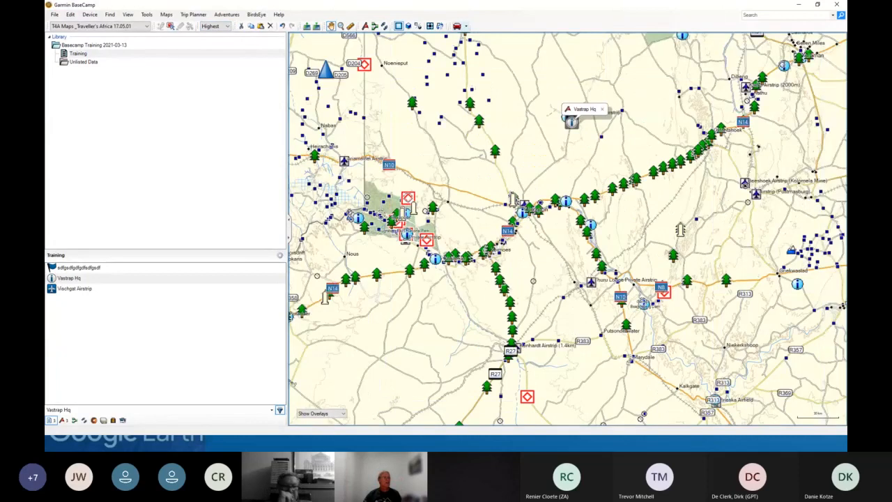
key(alt+Tab)
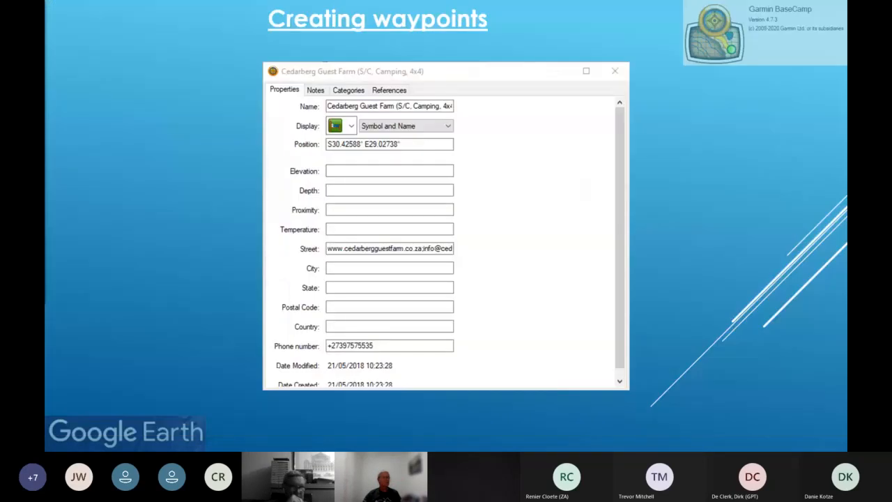
click(187, 227)
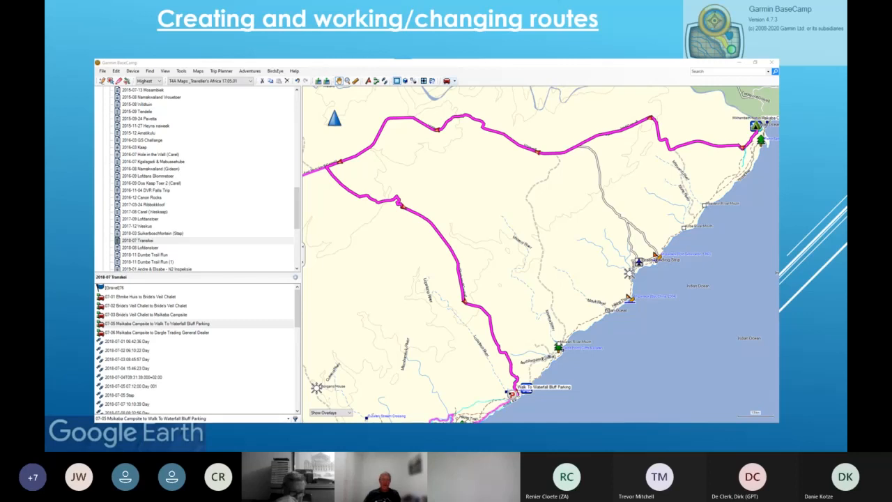
key(Right)
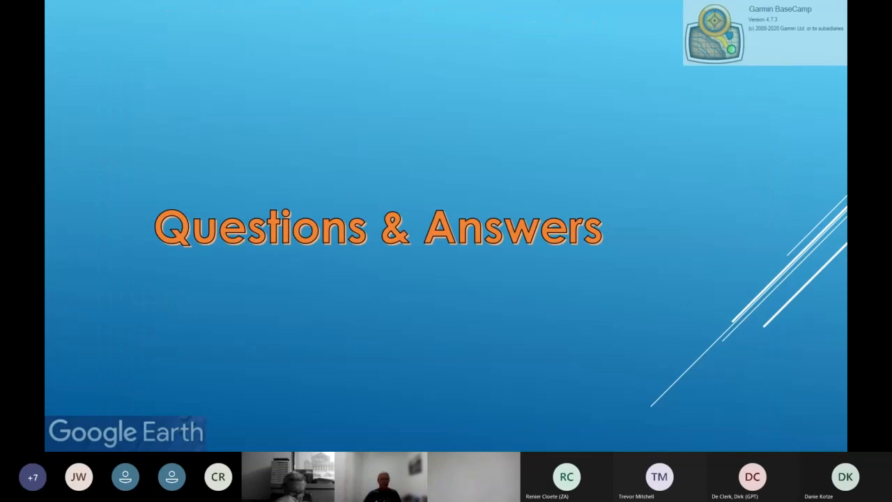
right_click(527, 388)
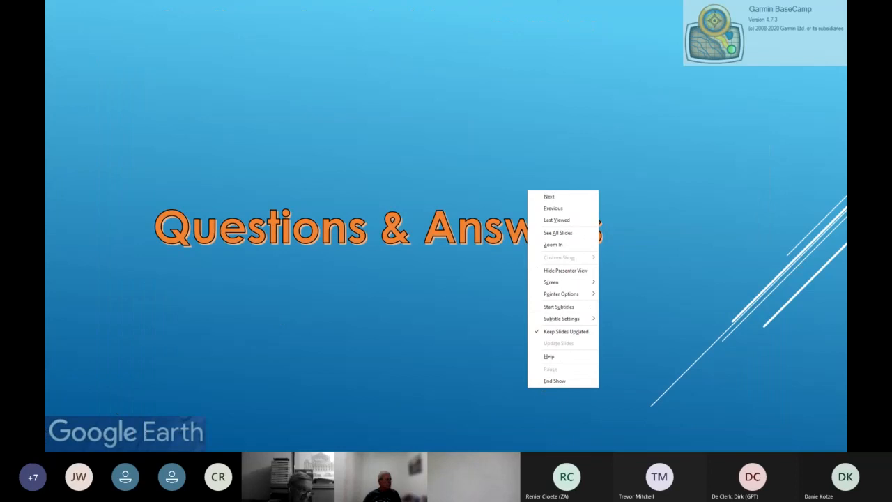
key(Escape)
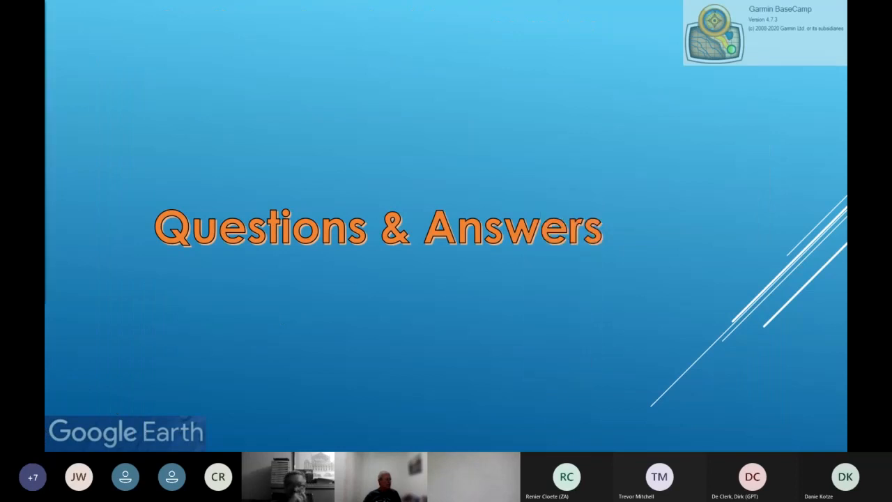
key(Left)
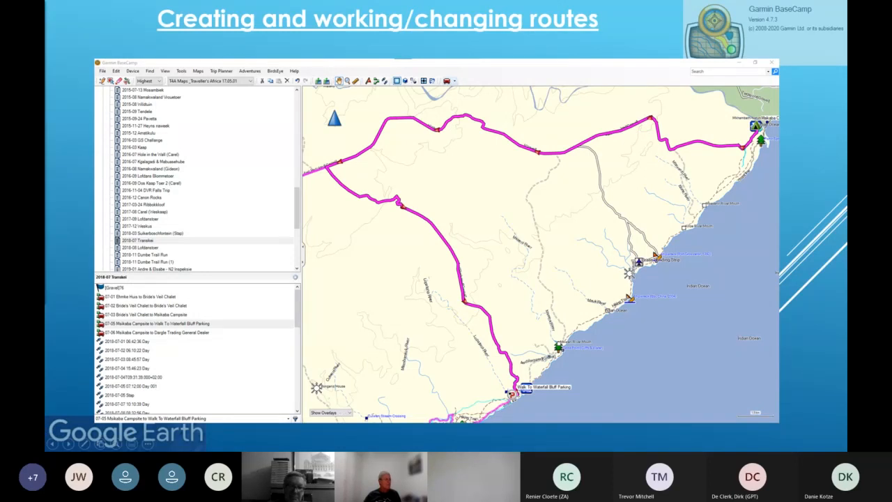
key(alt+Tab)
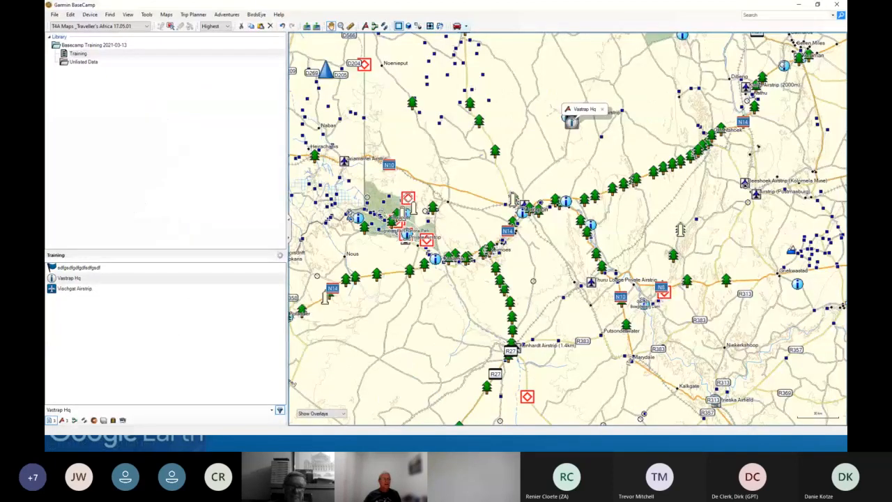
- Switch from the Basecamp Training database to the Default database in the general options
click(71, 15)
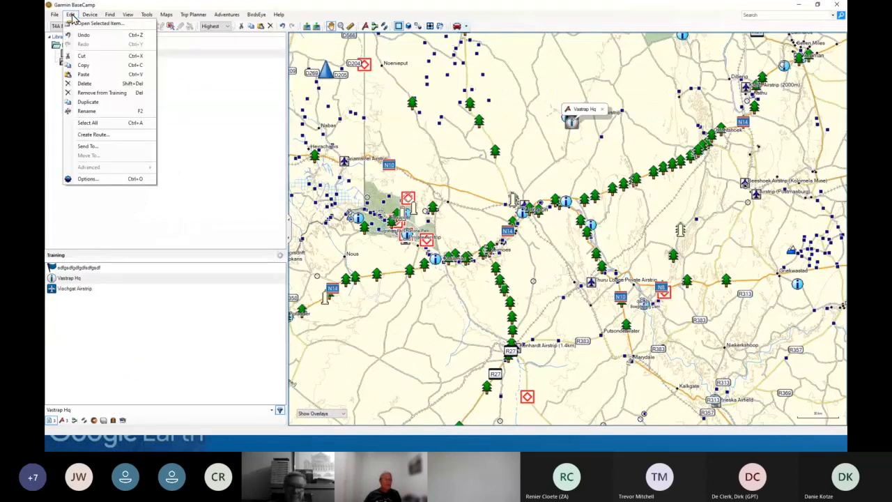
click(87, 179)
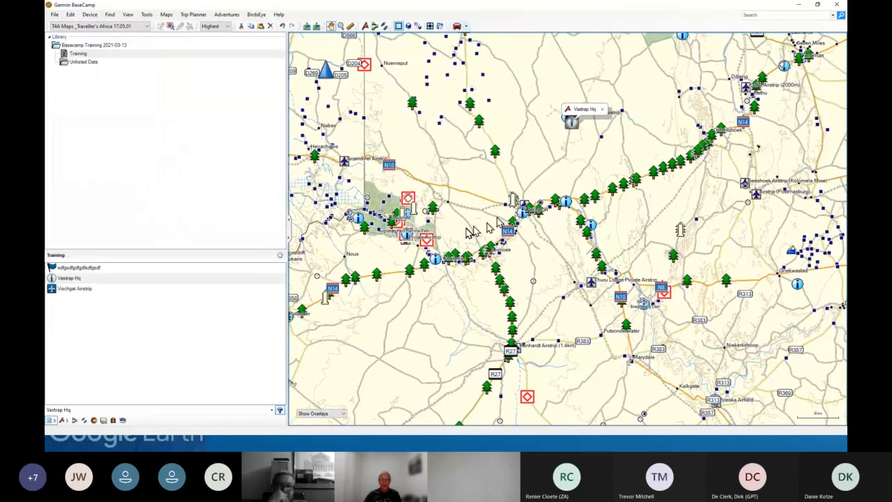
click(345, 211)
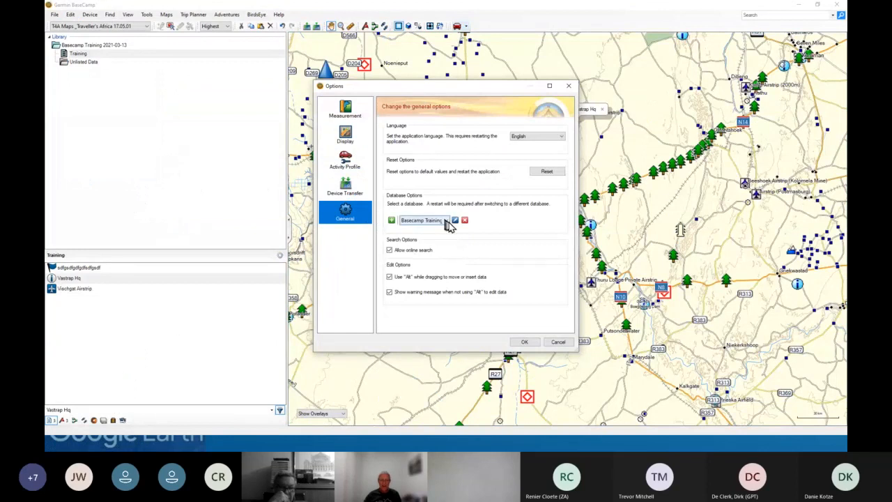
click(447, 221)
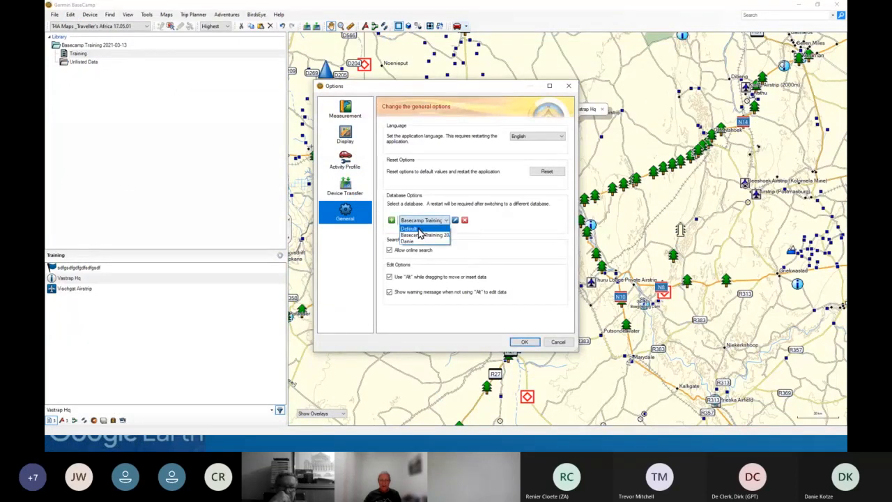
click(418, 229)
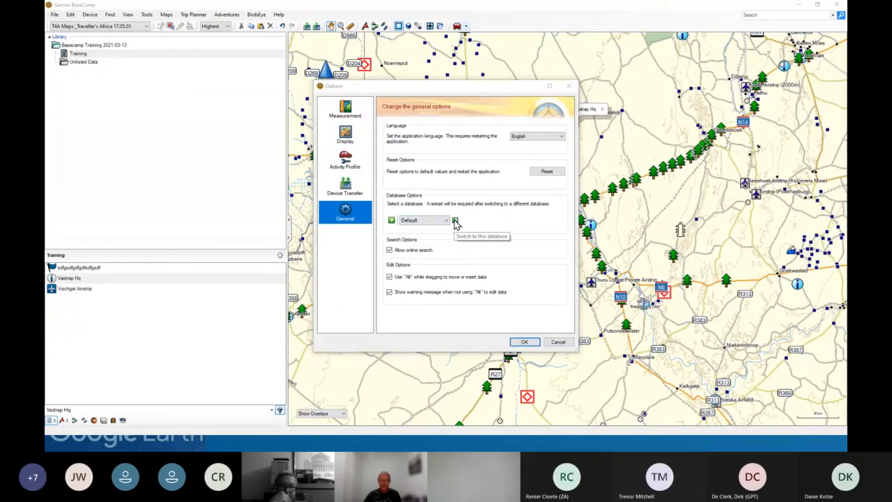
click(476, 250)
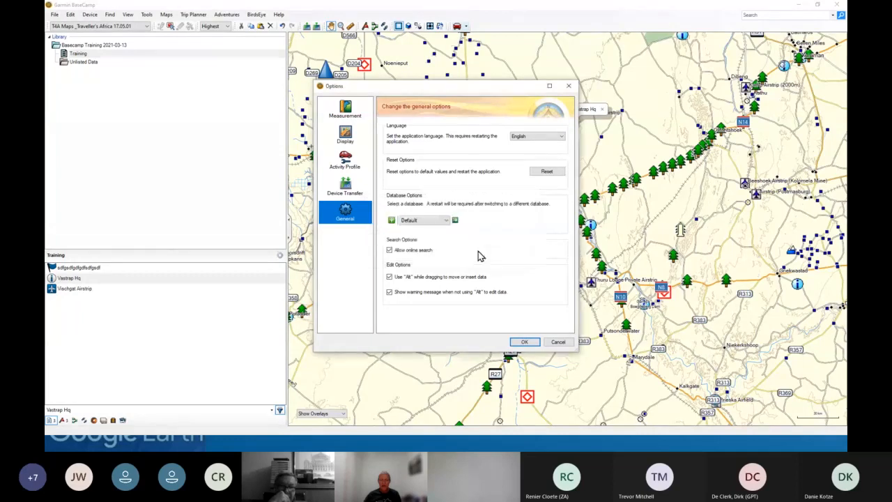
click(519, 343)
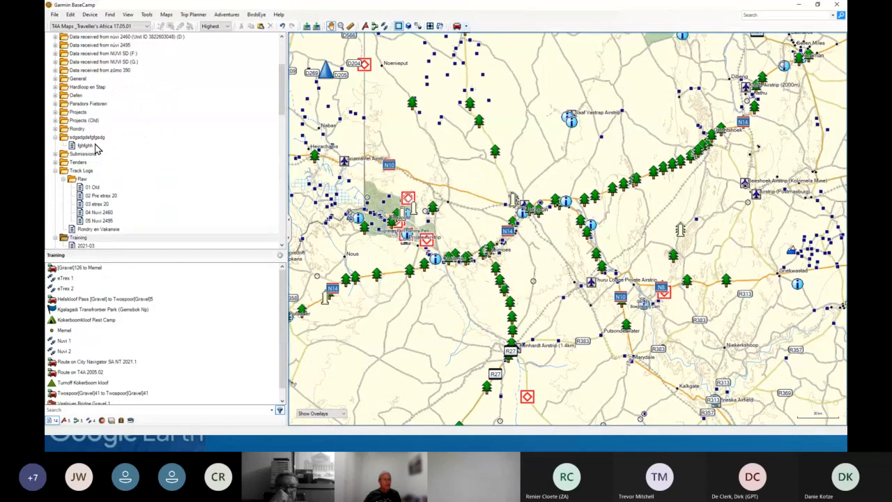
- Open the 2021-03 list in the library's Training folder and look through its routes, tracks and waypoints
scroll(97, 149, down, 4)
click(96, 145)
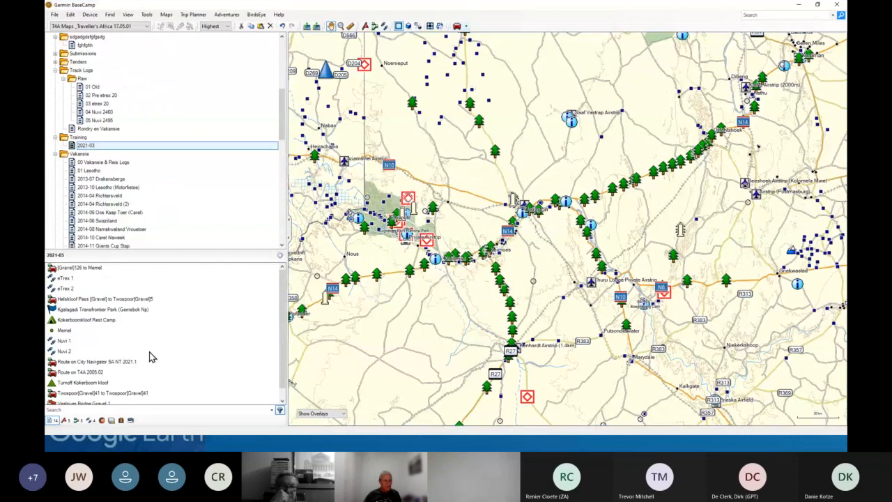
scroll(152, 356, down, 1)
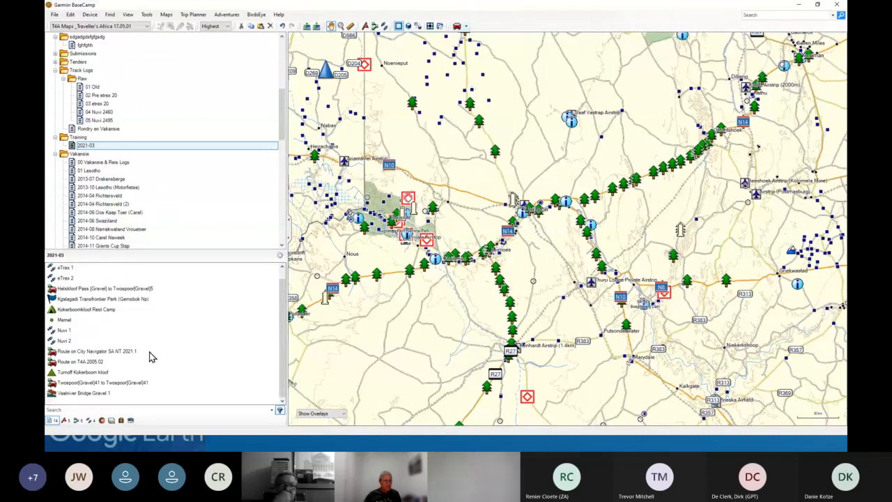
scroll(108, 367, up, 1)
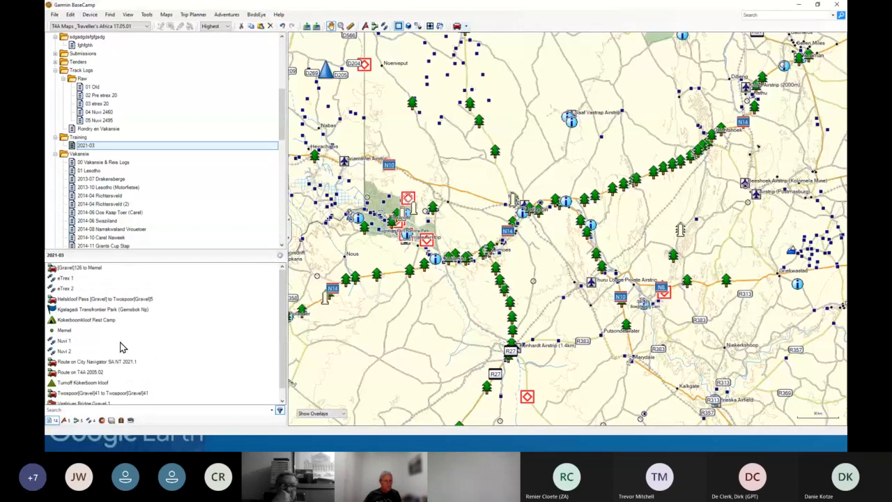
- Examine the Kgalagadi Transfrontier Park waypoint and the Nuvi 1 track from the 2021-03 list on the map
scroll(120, 347, down, 1)
scroll(119, 345, up, 1)
click(68, 311)
right_click(69, 311)
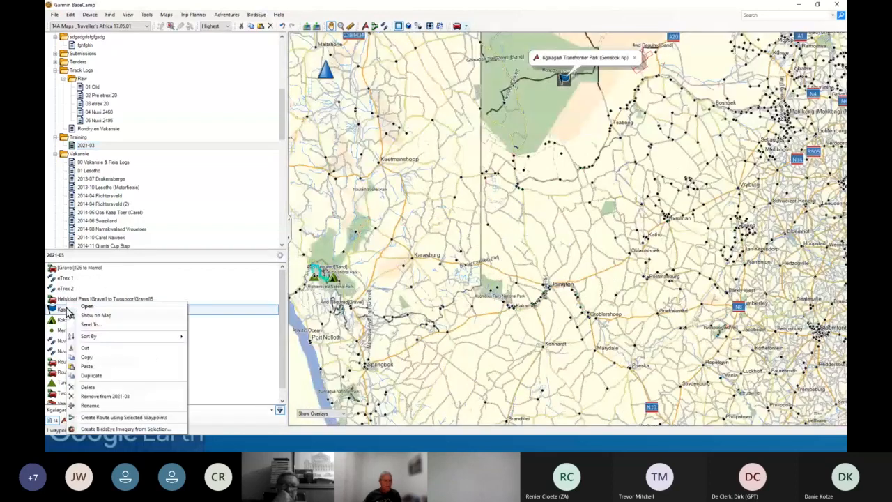
click(206, 337)
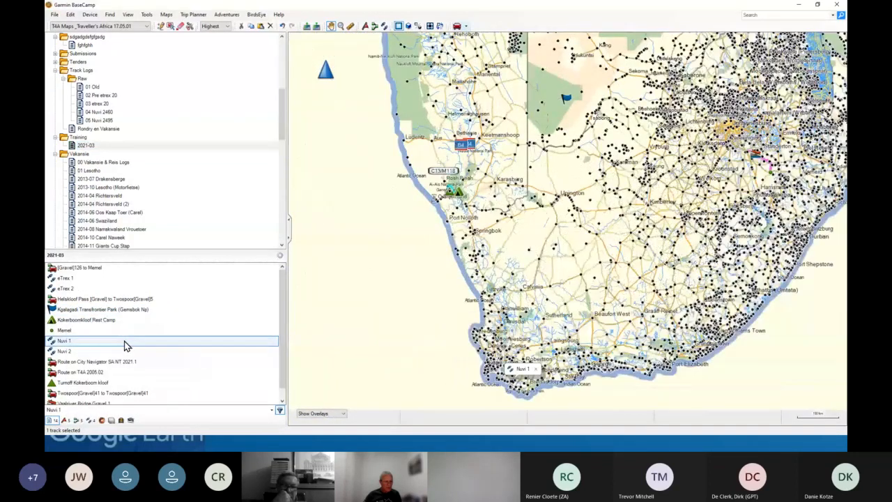
drag(126, 344, 563, 97)
scroll(563, 98, up, 5)
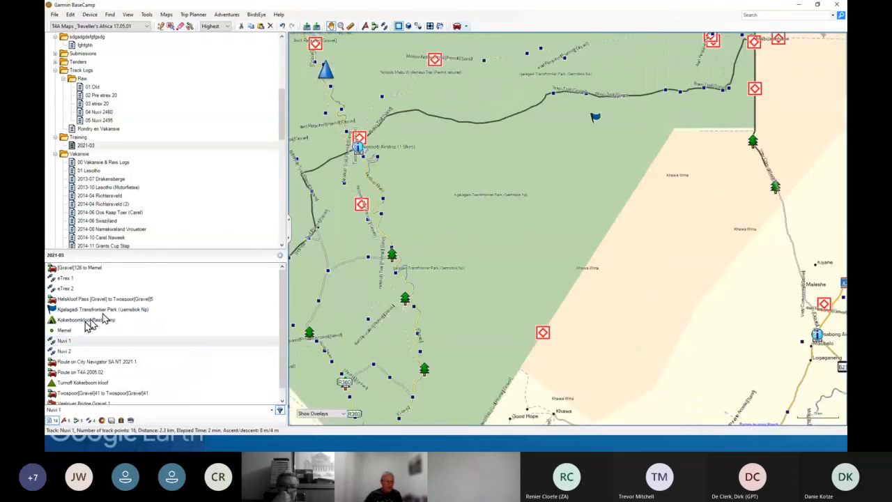
scroll(87, 326, down, 1)
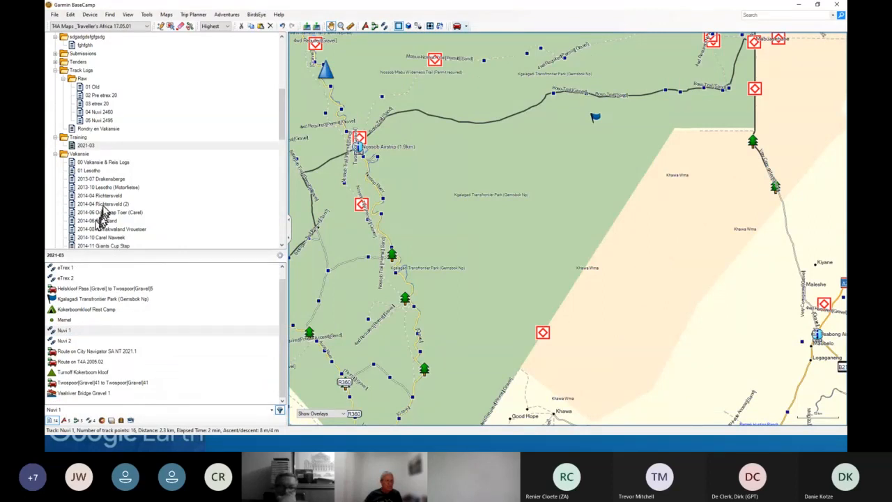
- Open New List (3) in the library's Vakansie folder and look through its contents and the neighbouring lists
scroll(106, 196, down, 4)
scroll(106, 195, down, 8)
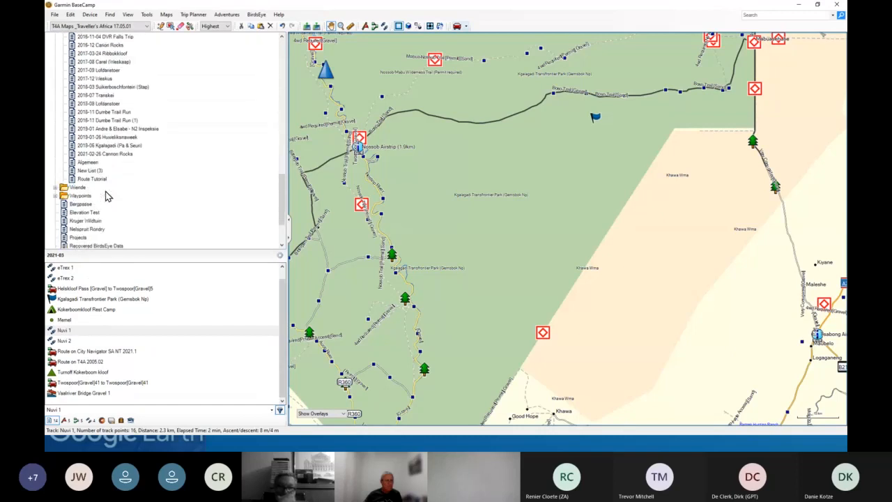
click(90, 170)
scroll(134, 326, down, 5)
scroll(134, 326, up, 5)
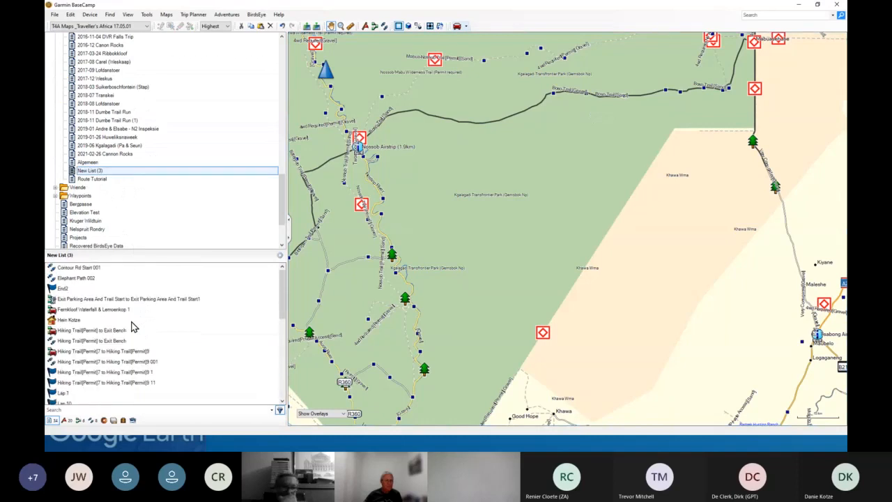
scroll(118, 166, up, 10)
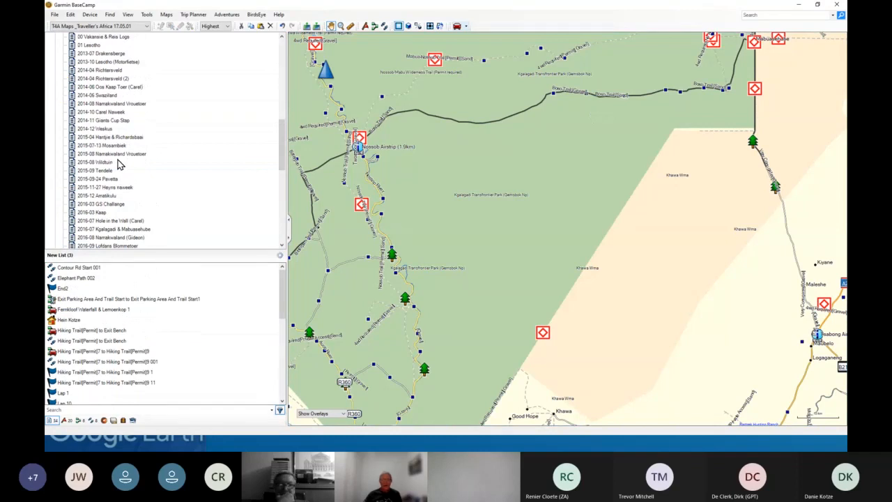
- Examine the gravel road junction north of Saal Vastrap Airstrip at close range on the map
drag(563, 363, 501, 159)
drag(616, 320, 516, 229)
drag(548, 322, 544, 239)
drag(547, 348, 528, 299)
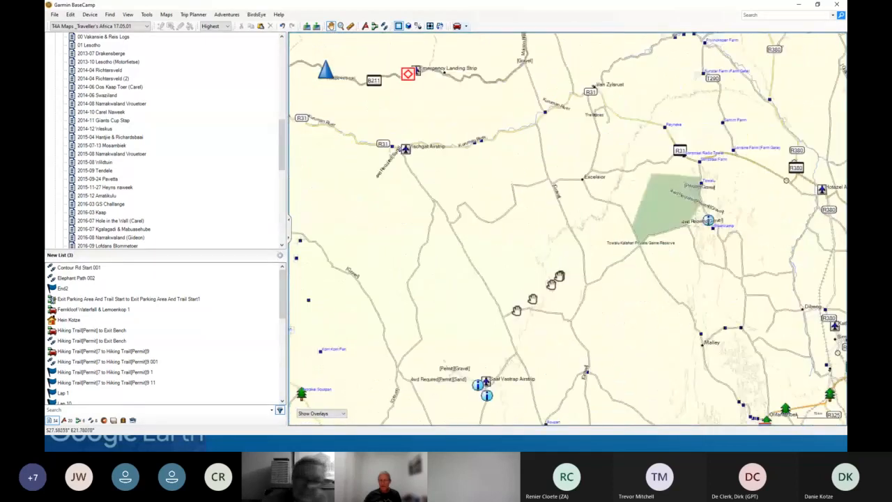
scroll(477, 312, up, 3)
scroll(476, 312, up, 4)
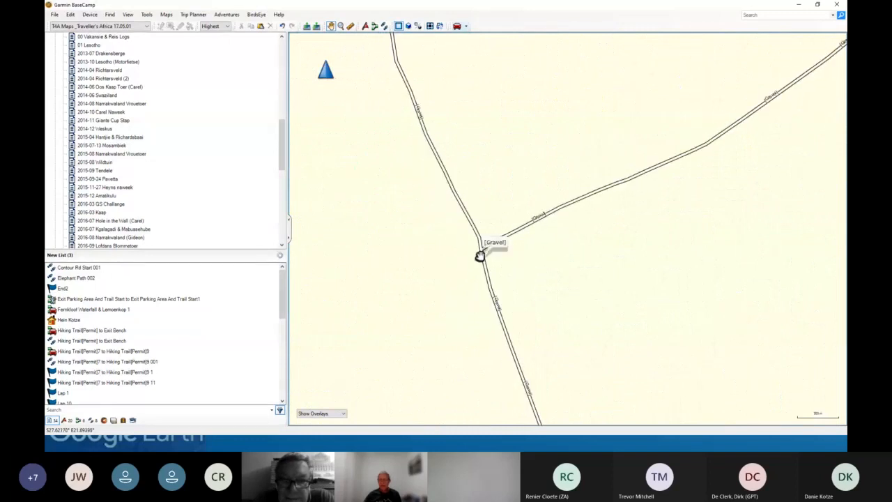
scroll(480, 255, up, 1)
scroll(480, 255, up, 3)
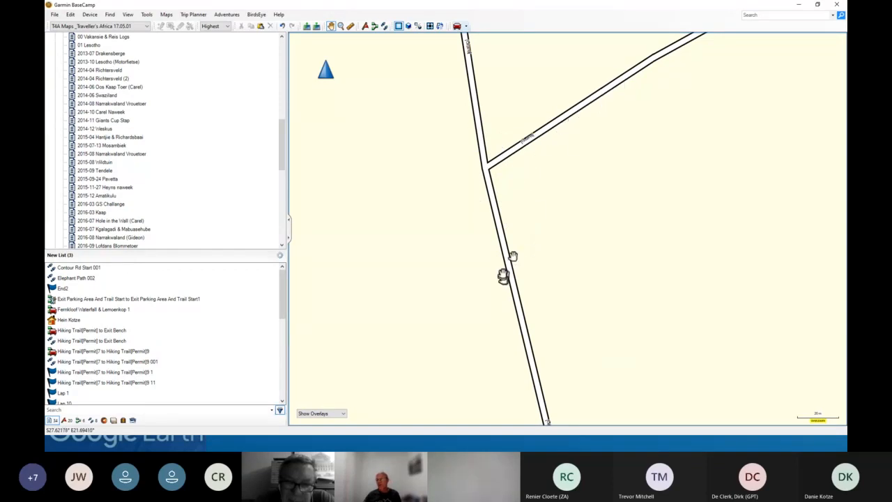
mouse_move(547, 128)
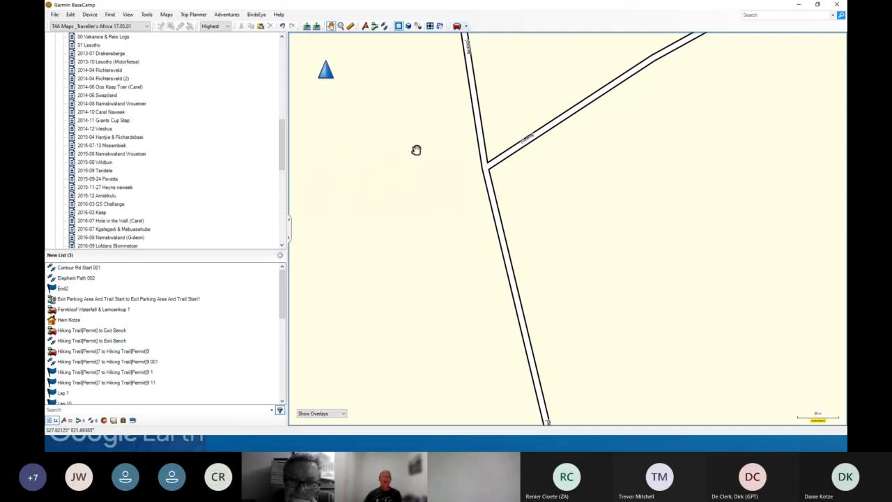
- Draw a route about 216 m long with the Direct activity profile, crossing the road just below the gravel junction
scroll(153, 176, up, 15)
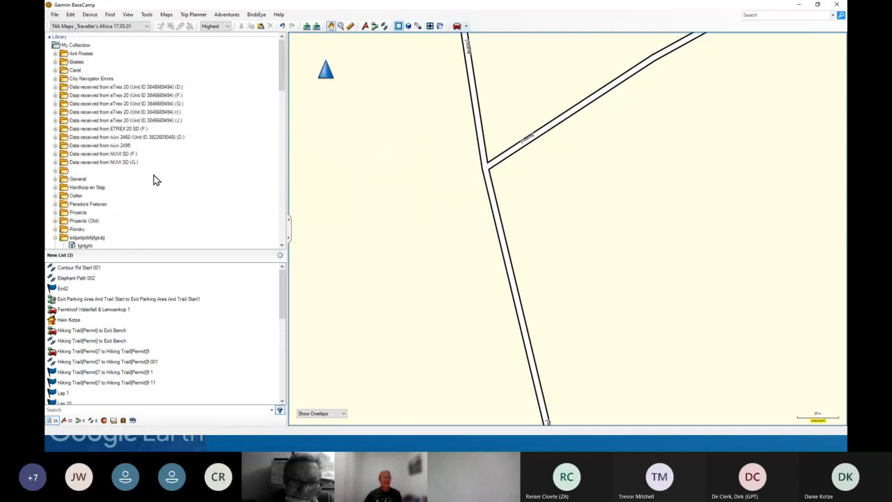
click(467, 28)
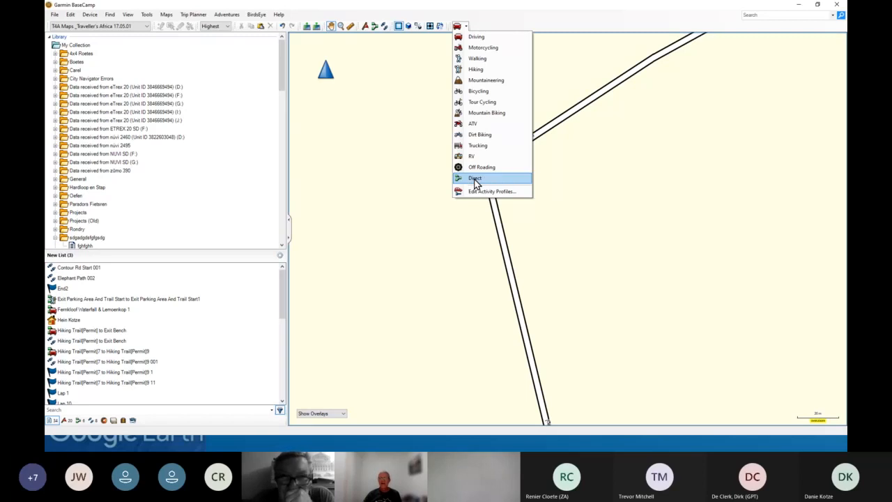
click(475, 179)
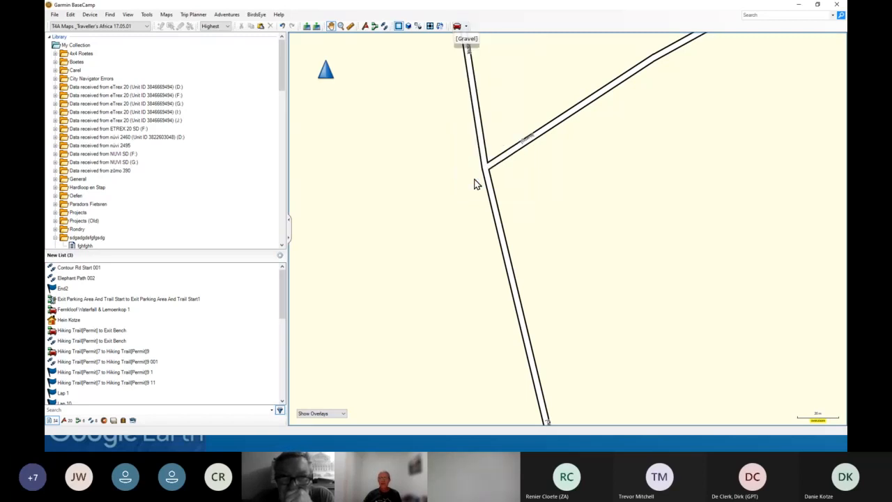
click(374, 27)
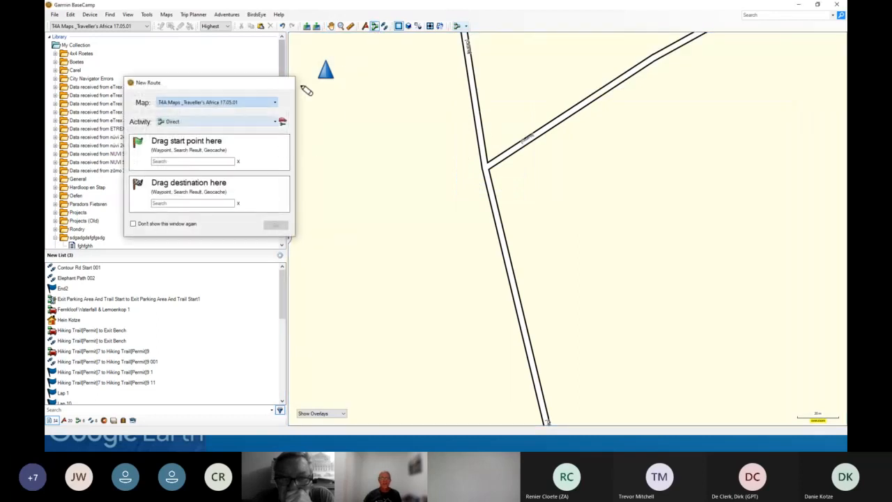
click(289, 82)
click(355, 130)
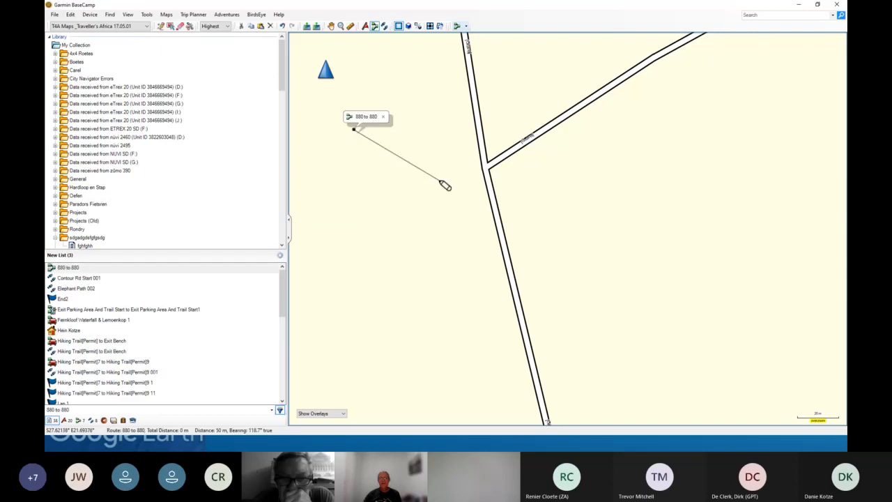
click(749, 271)
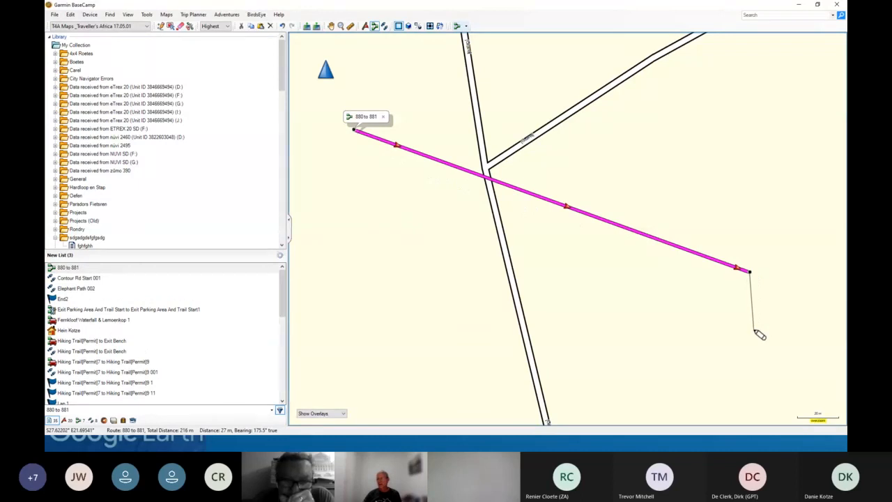
- Undo the direct route completely and switch the activity profile back to Driving
right_click(737, 306)
key(ctrl+z)
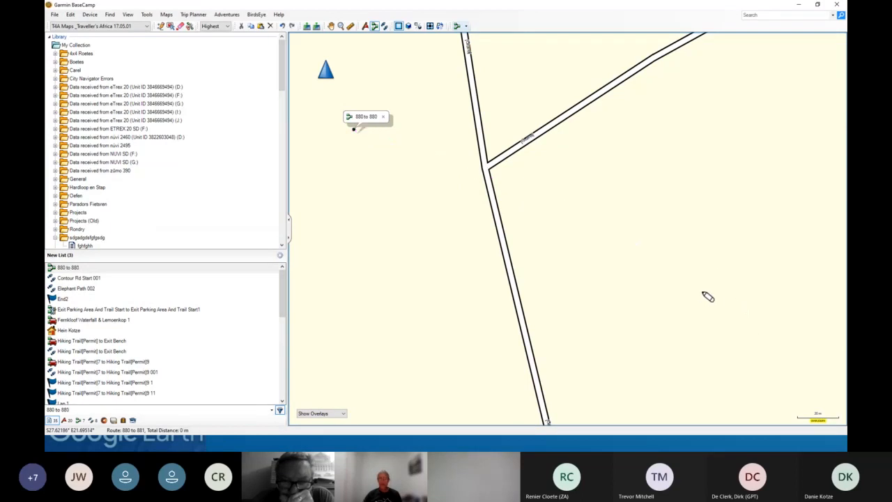
key(Escape)
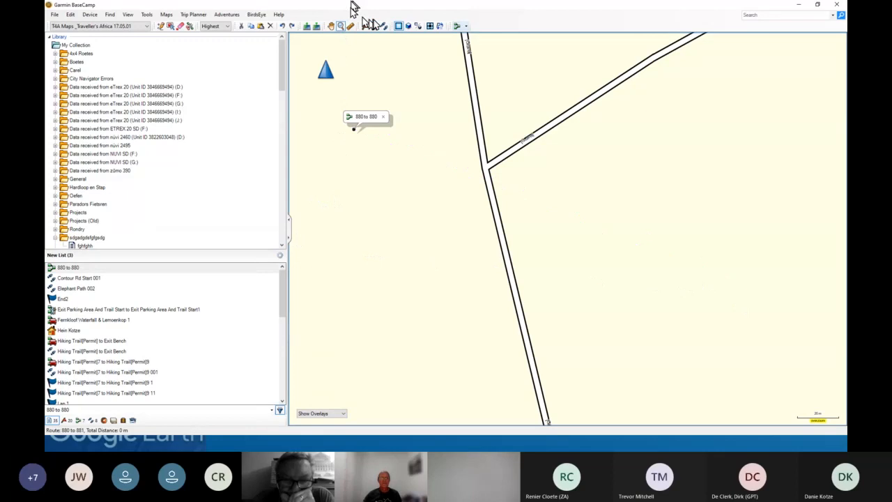
click(282, 26)
click(466, 28)
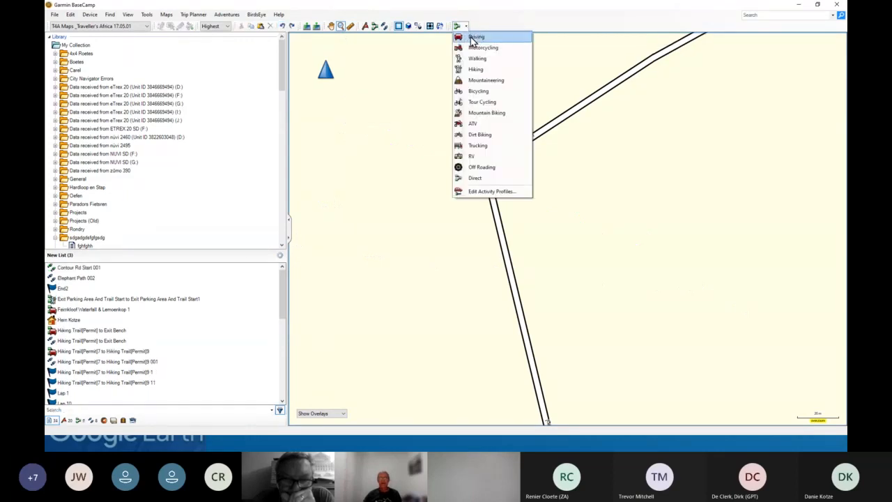
click(473, 38)
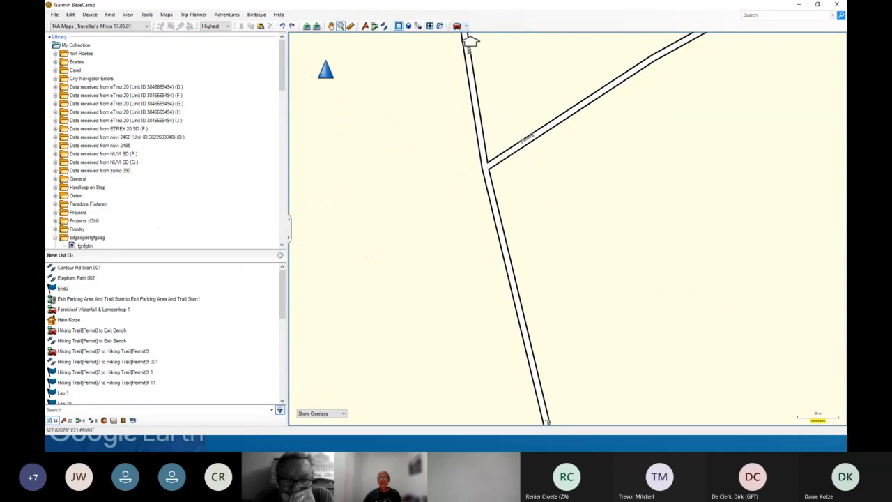
- Open the activity profile settings and compare the routing options of the Driving and Motorcycling profiles
click(466, 28)
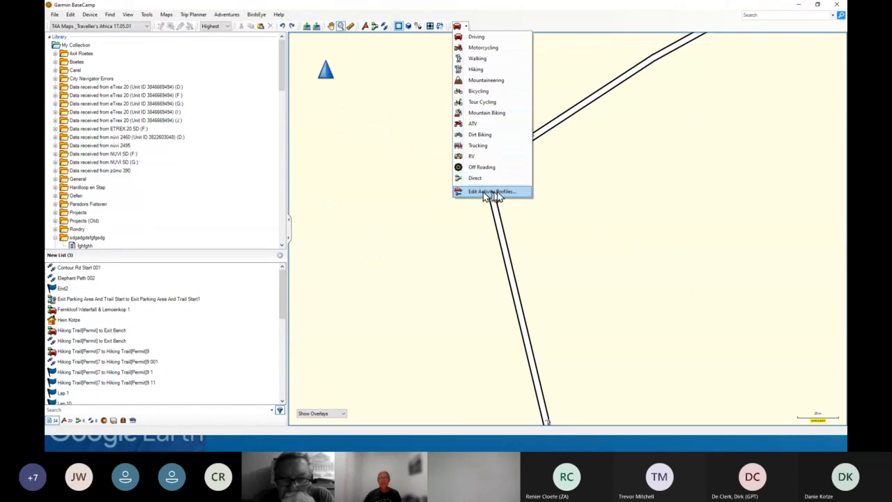
click(516, 193)
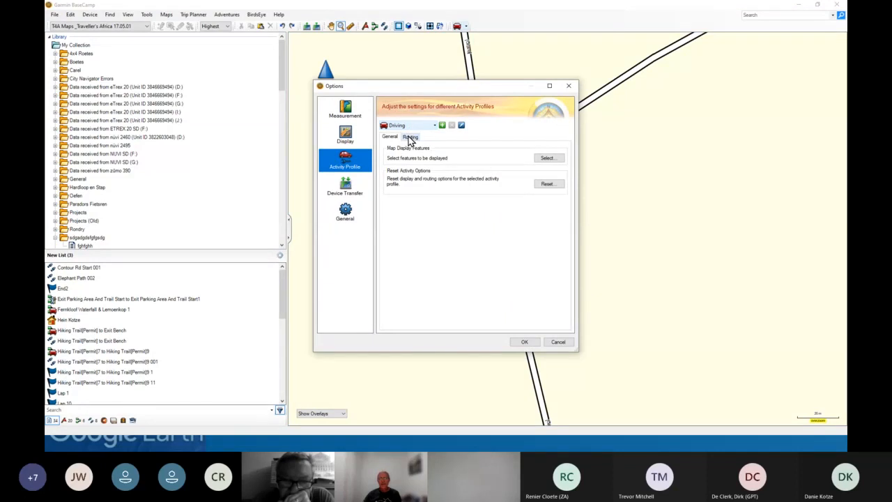
click(410, 137)
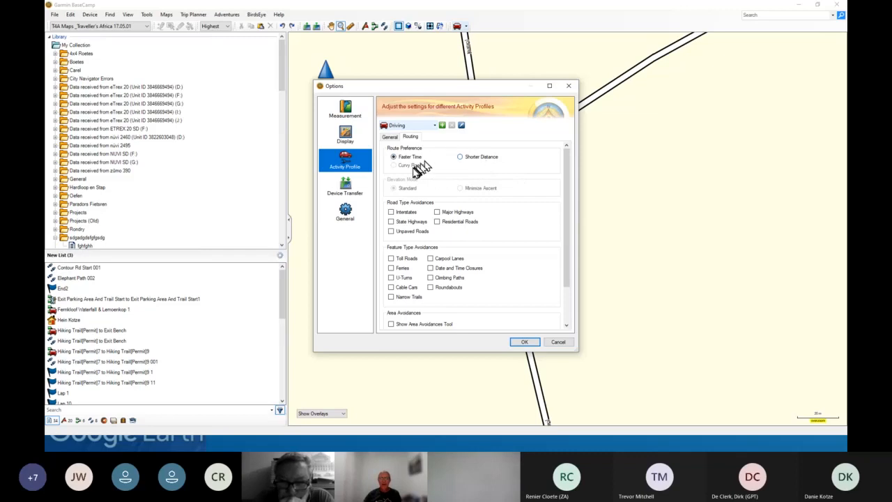
click(434, 126)
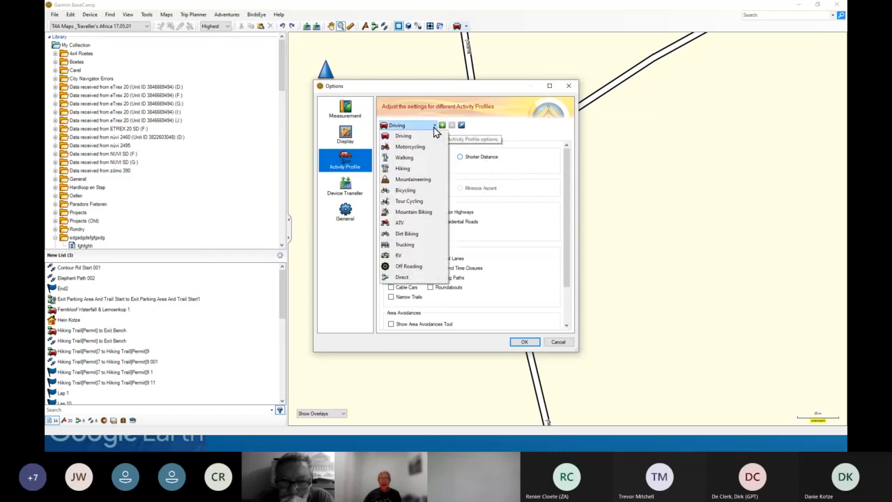
click(422, 148)
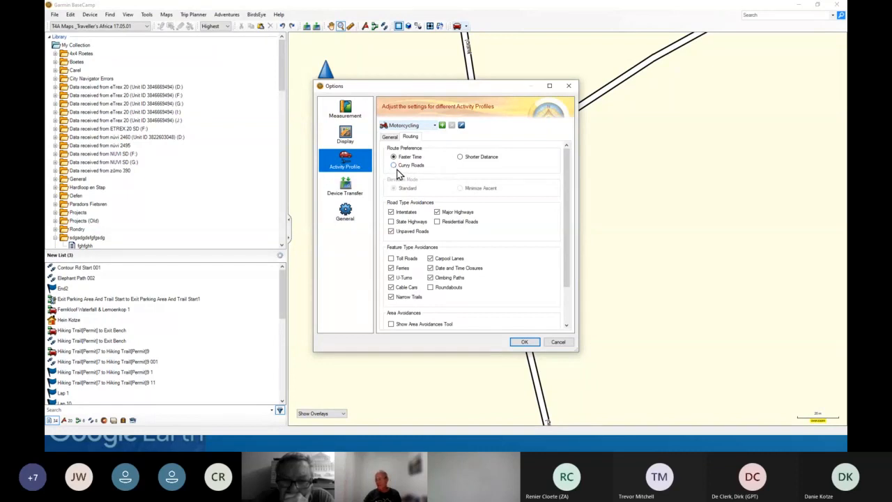
click(434, 125)
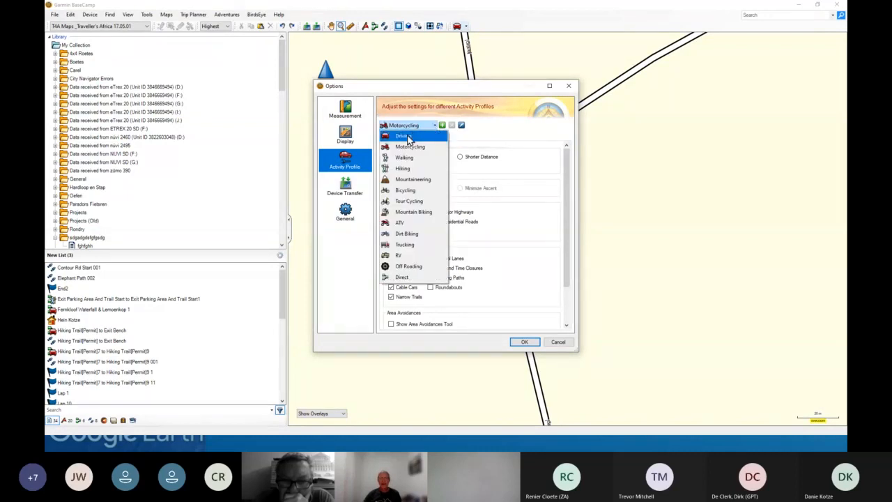
click(408, 137)
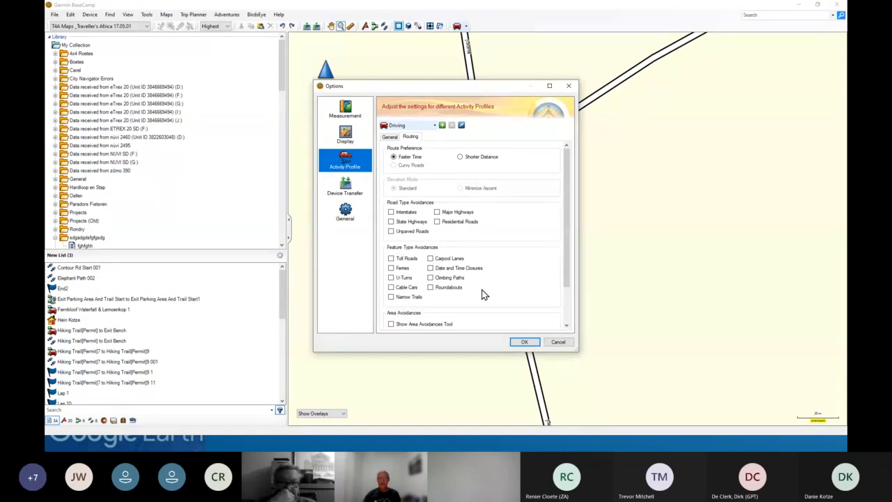
- Switch the Unpaved Roads avoidance on and off again for the Driving profile, and review its remaining routing options
click(391, 231)
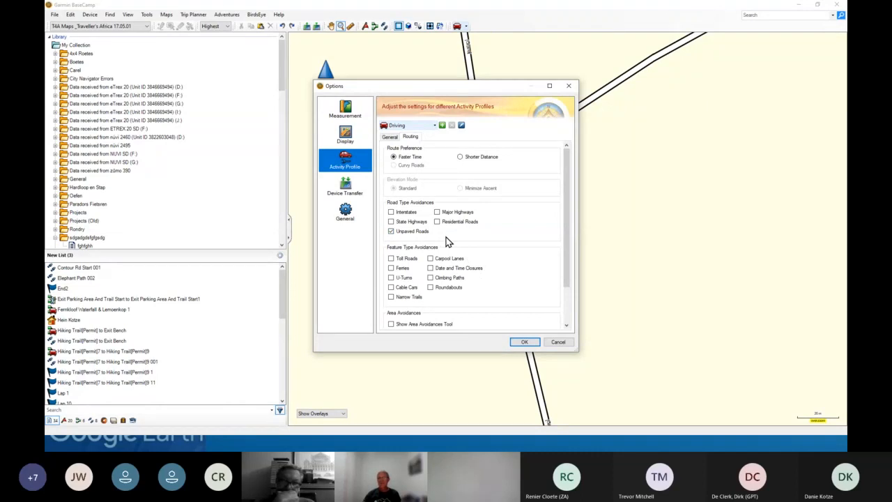
click(390, 231)
click(391, 231)
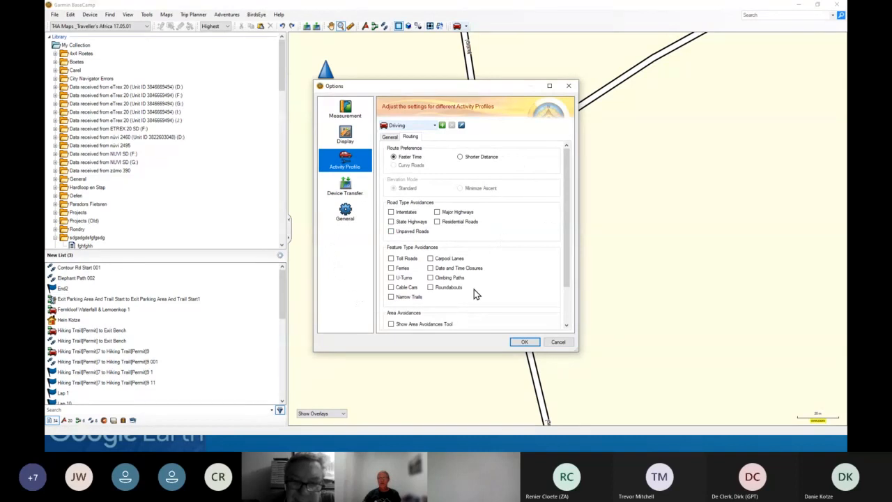
scroll(474, 294, down, 1)
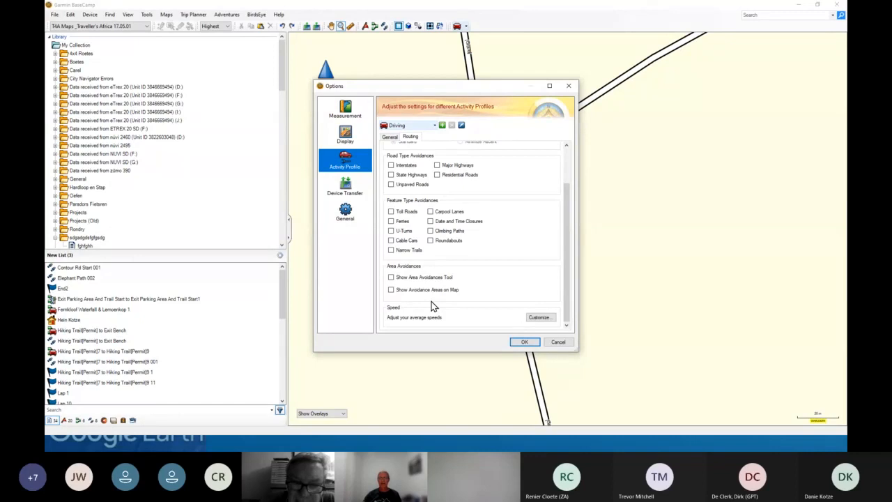
scroll(433, 279, up, 3)
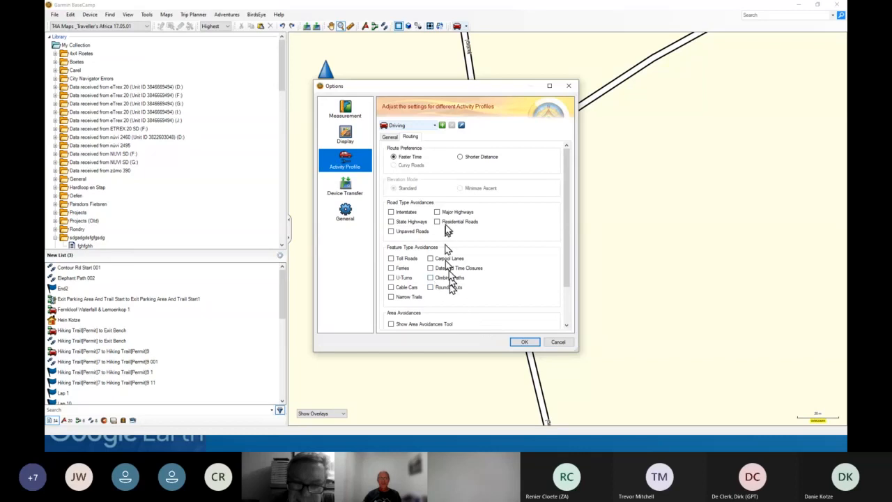
- Try to apply Shorter Distance as the Driving profile's route preference, and cancel the recalculation of existing routes
click(461, 158)
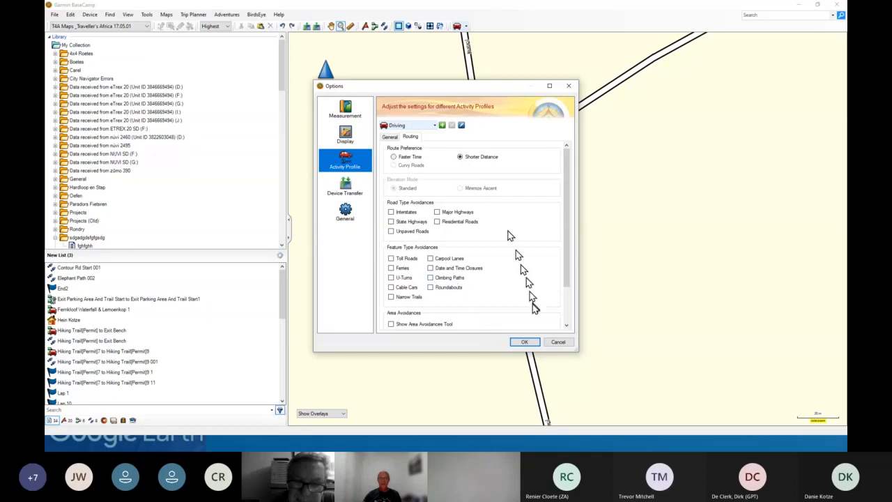
click(536, 342)
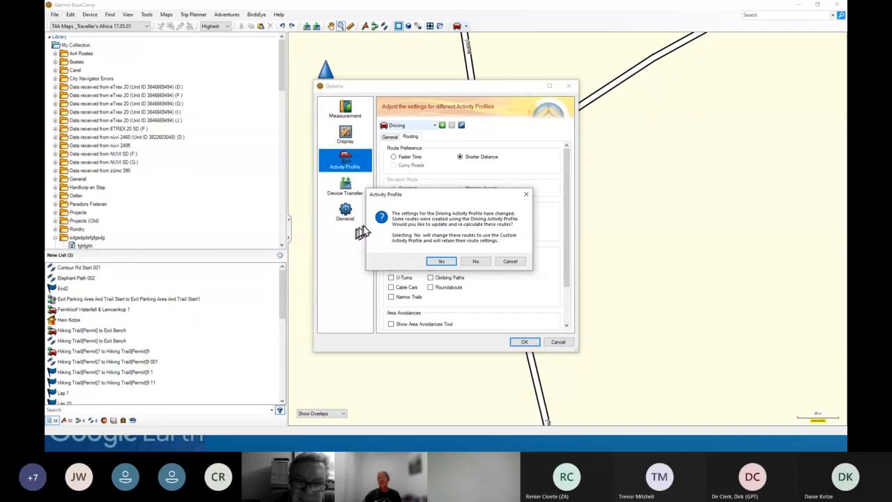
click(512, 262)
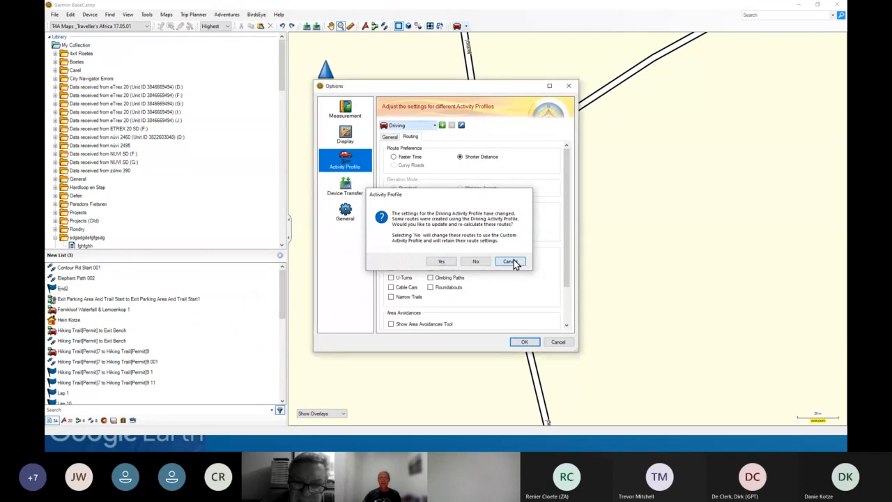
- Close the activity profile settings without saving the pending Driving profile changes
click(557, 342)
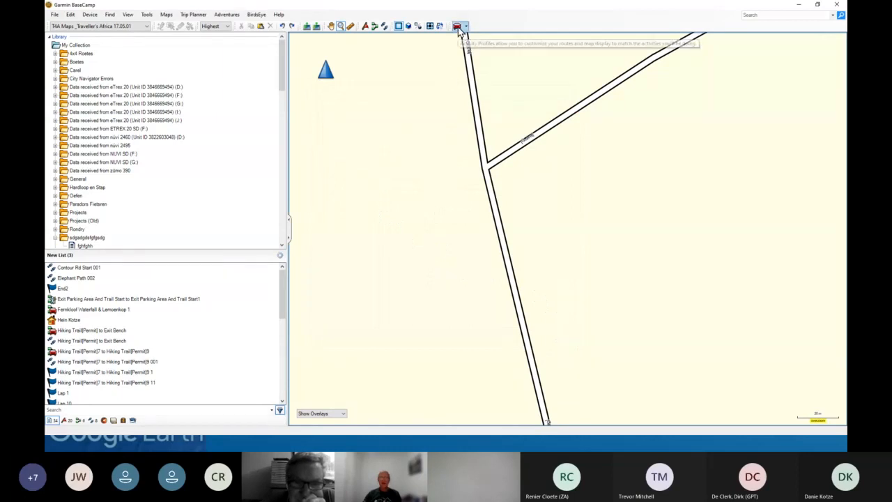
scroll(476, 184, down, 2)
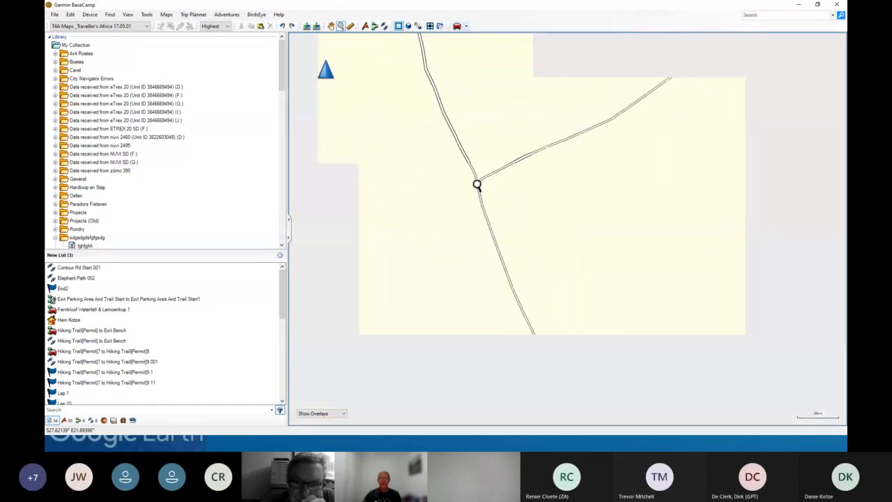
scroll(477, 185, down, 3)
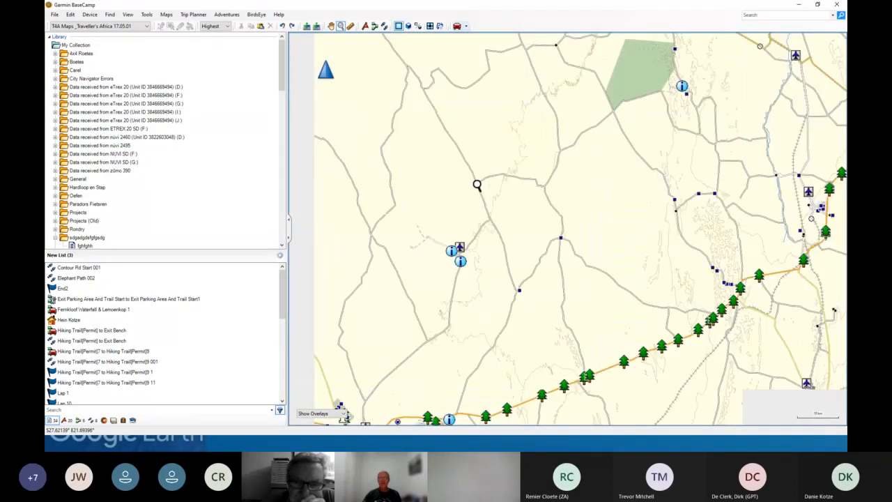
scroll(477, 184, down, 1)
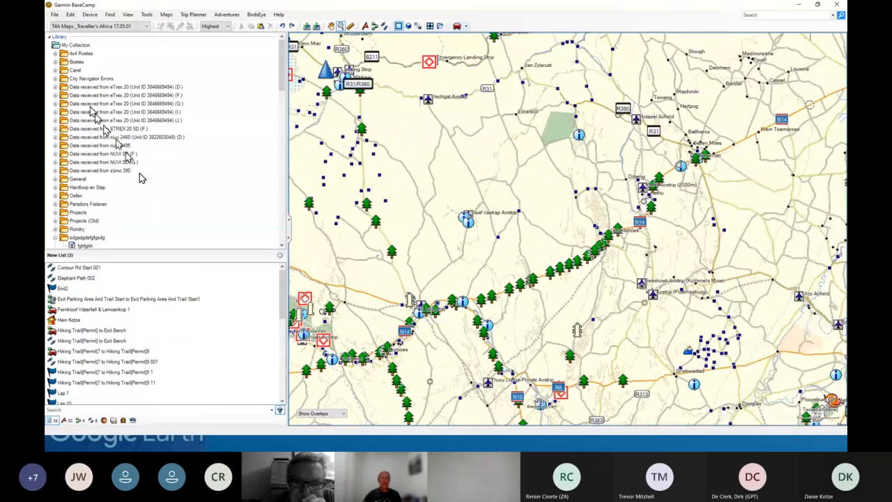
- Switch the active database from the general options to Basecamp Training 2021-03-13 and accept the required restart
click(52, 16)
click(64, 75)
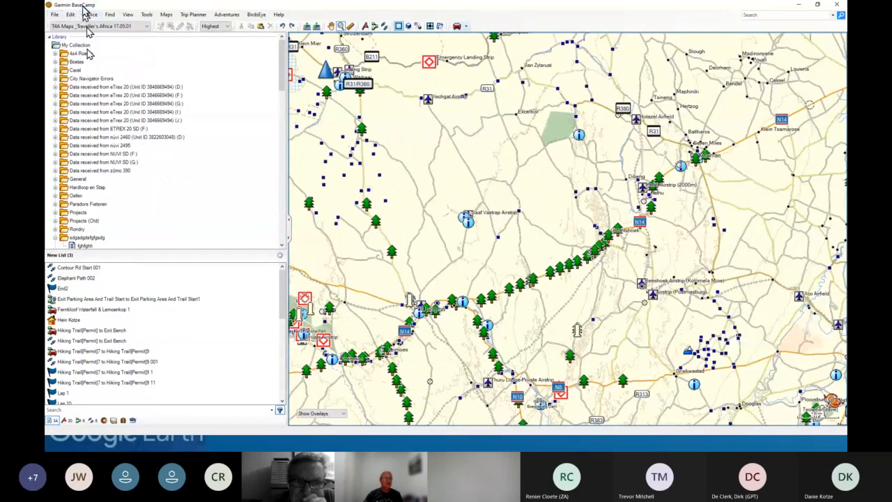
click(69, 16)
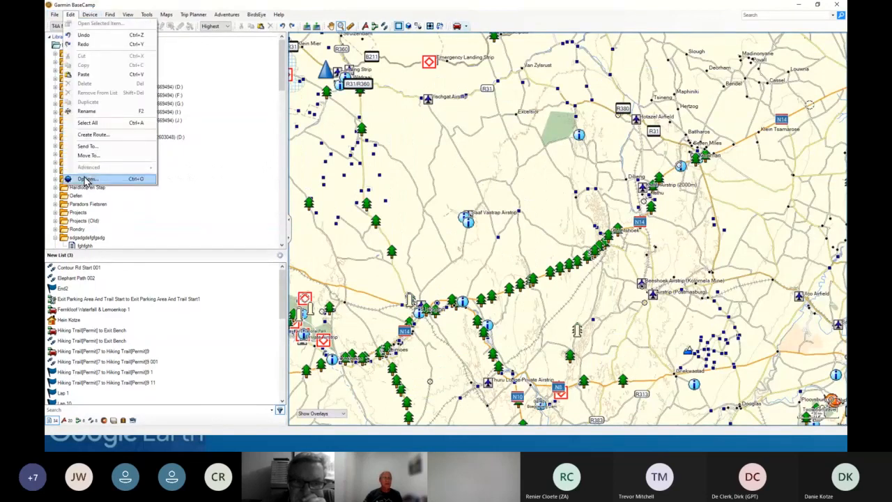
click(86, 180)
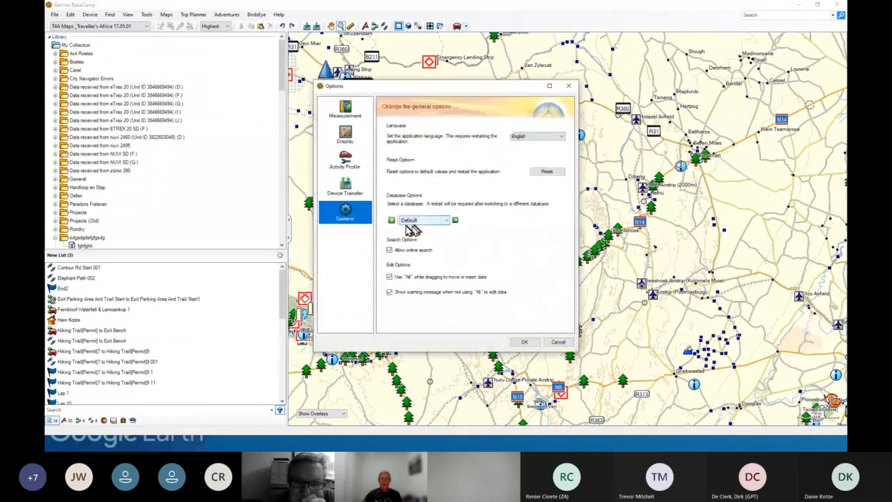
click(448, 222)
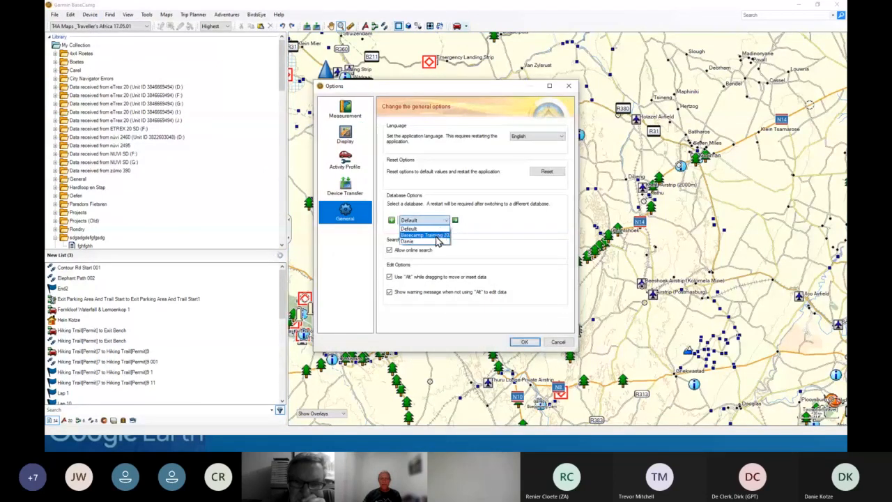
click(437, 237)
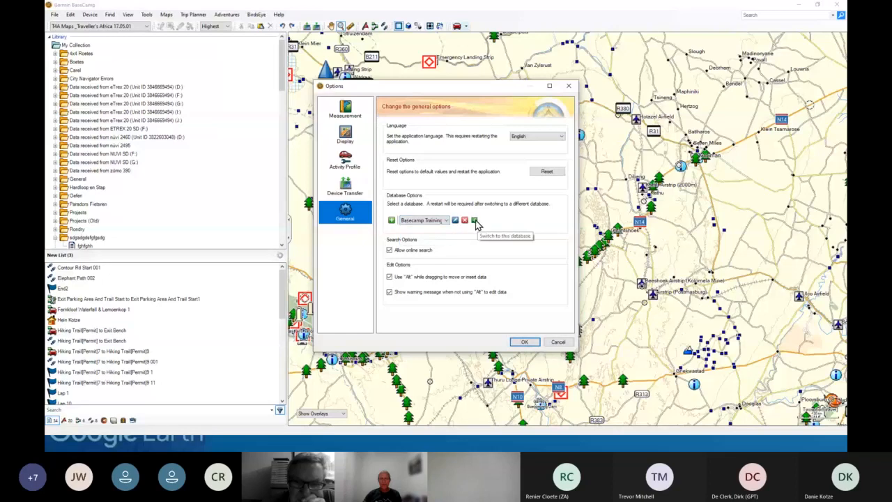
click(475, 220)
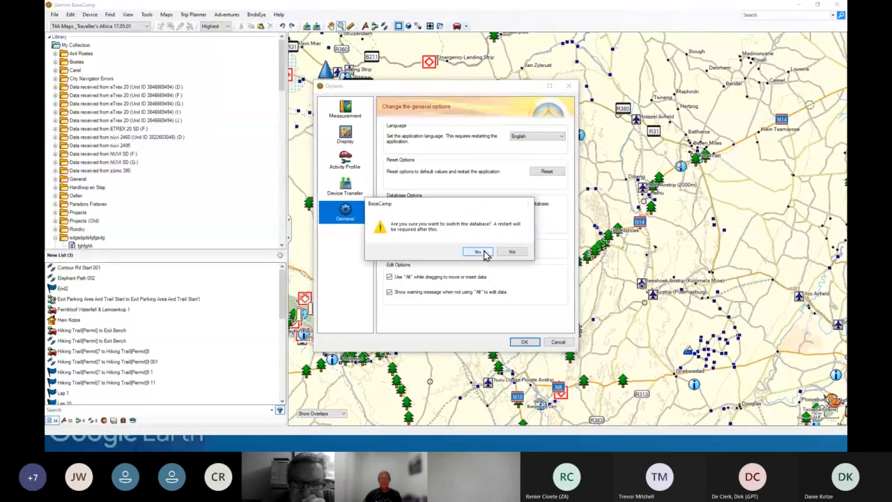
click(477, 252)
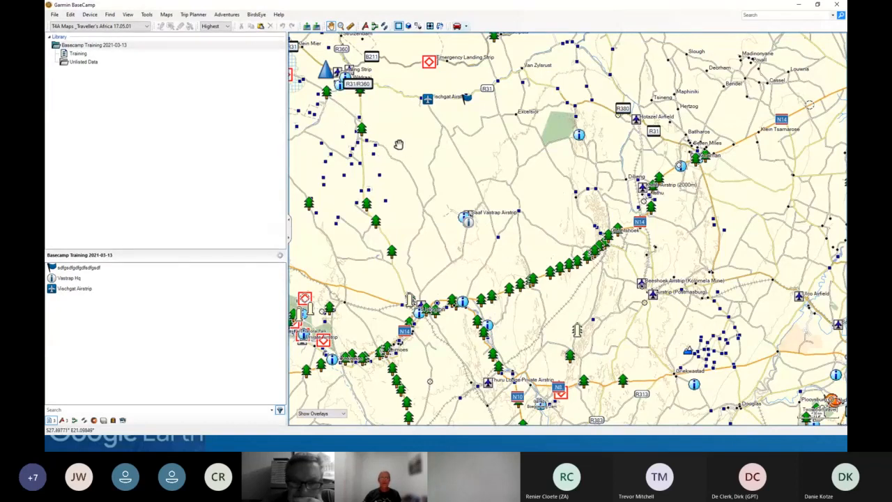
- Start the Route tool with the Driving activity and close the New Route window with "Don't show this window again" ticked
click(374, 26)
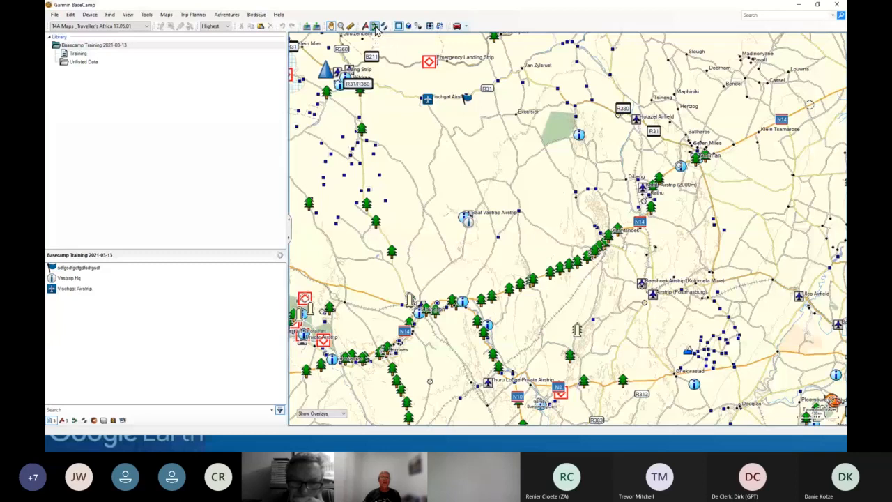
click(148, 17)
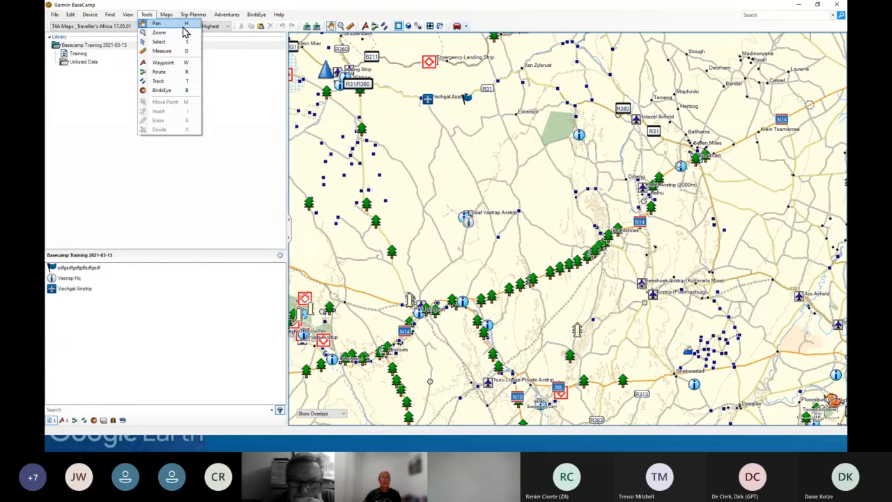
click(158, 74)
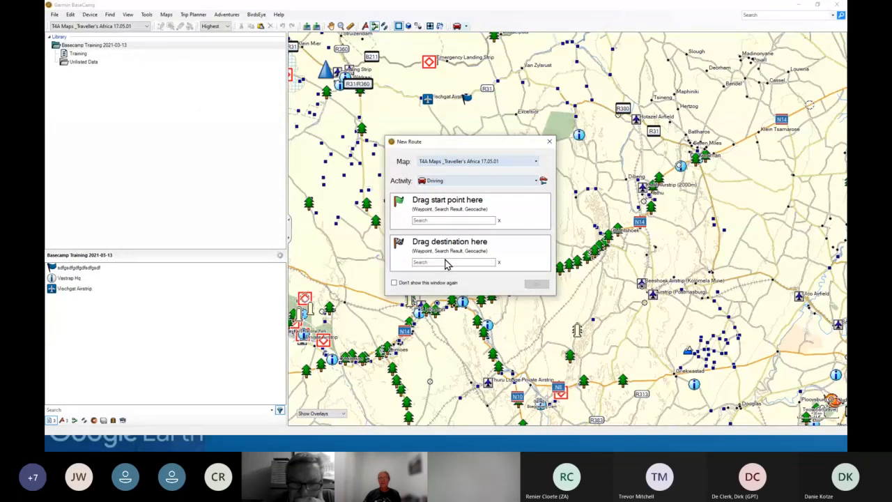
click(535, 181)
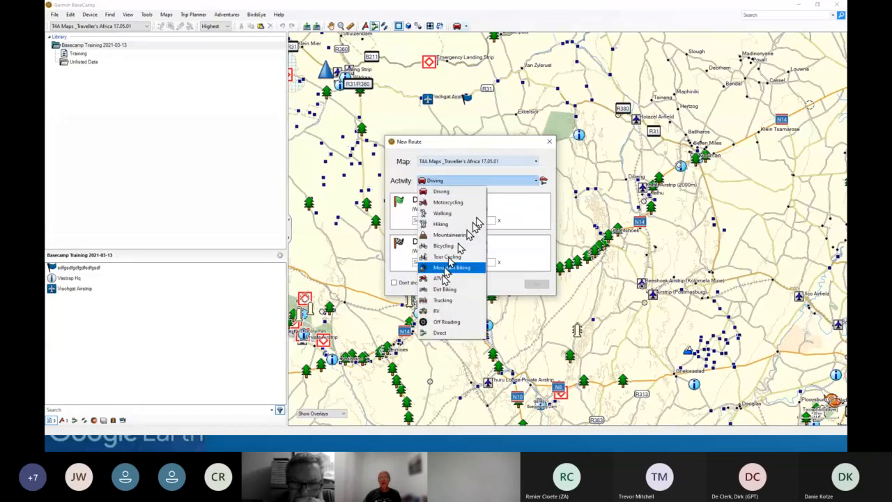
click(496, 183)
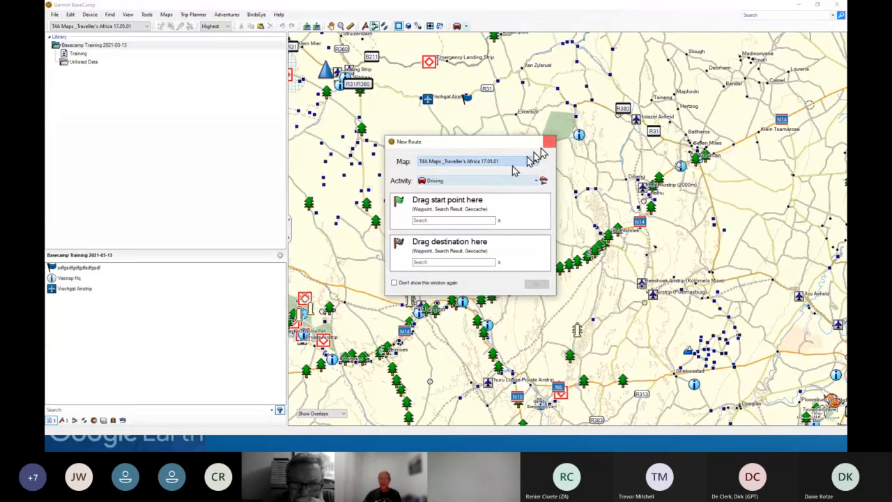
click(394, 283)
click(550, 142)
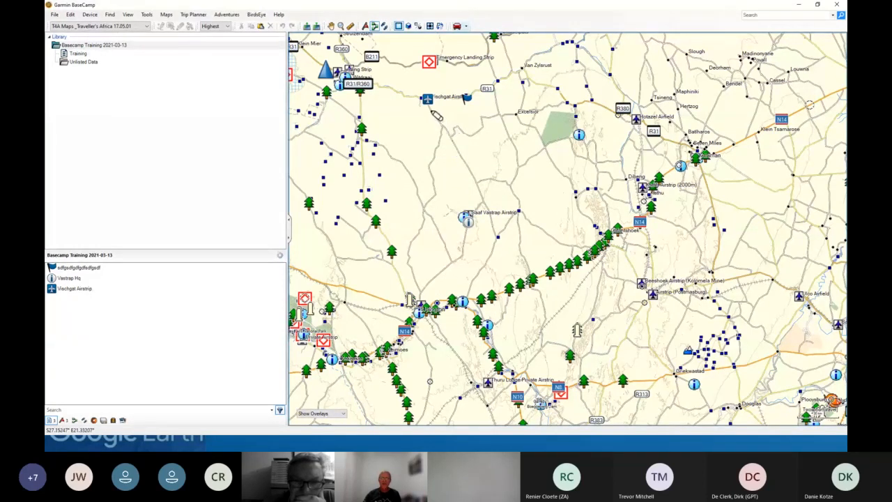
- Draw a Driving route on the map from the gravel road below Vischgat Airstrip to the R385 gravel road near Douglas
click(431, 111)
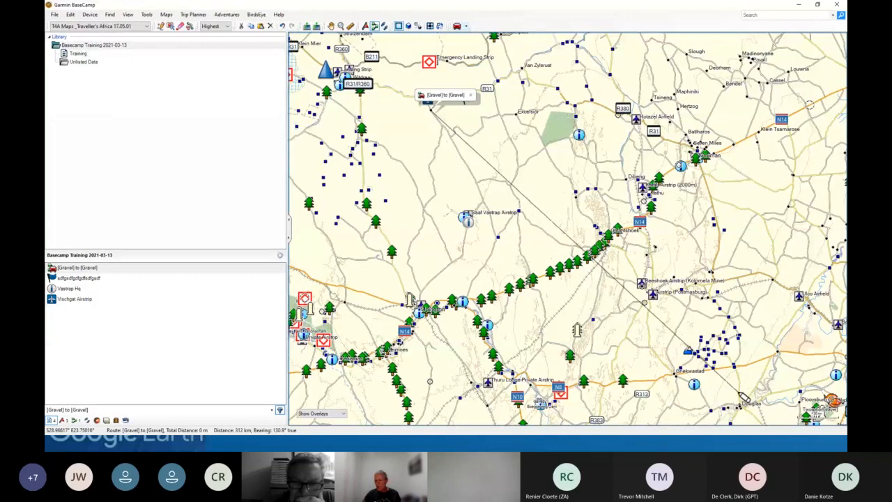
click(740, 394)
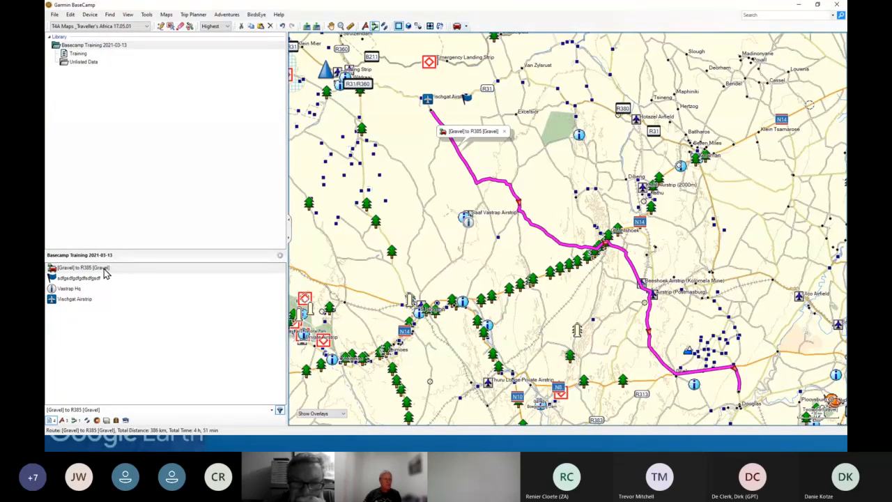
click(54, 269)
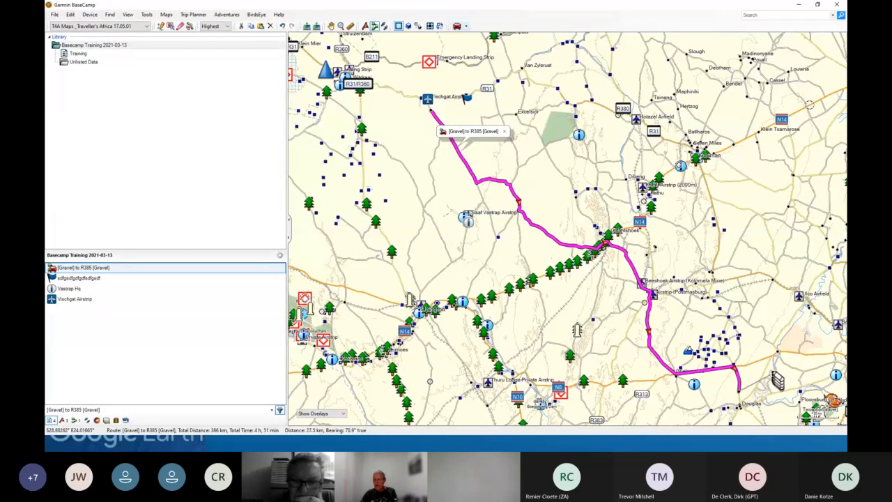
- Extend the route from Douglas to the R370 gravel road and on to the gravel road west of Warrenton, and finish drawing
click(766, 369)
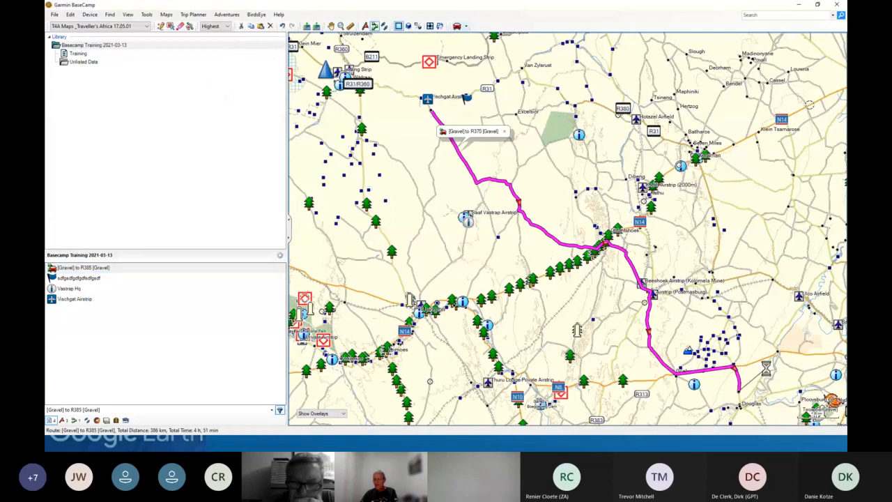
key(Right)
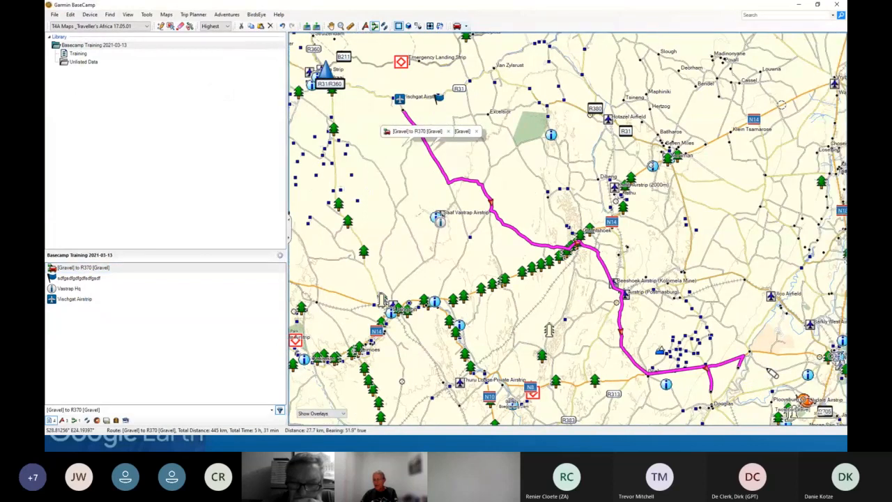
key(Right)
key(Up)
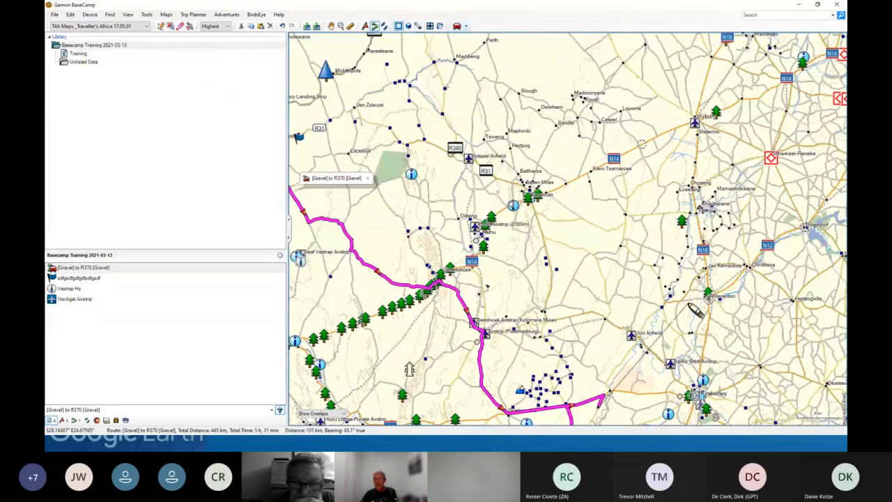
key(Escape)
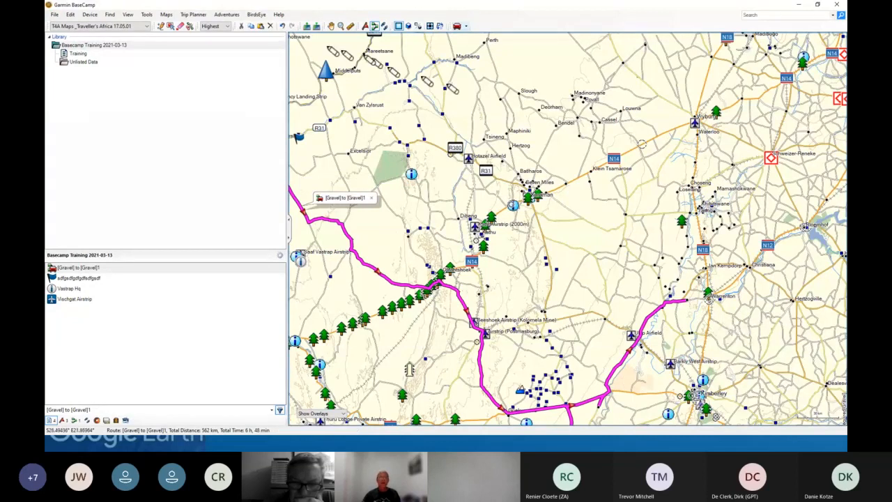
click(331, 26)
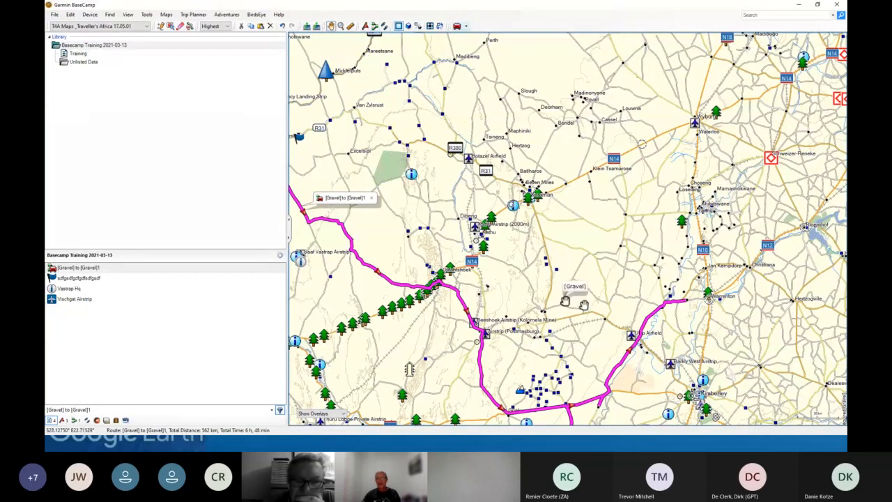
- Move the route's end point west of Warrenton off the gravel road to a spot just south of it
drag(376, 341, 421, 282)
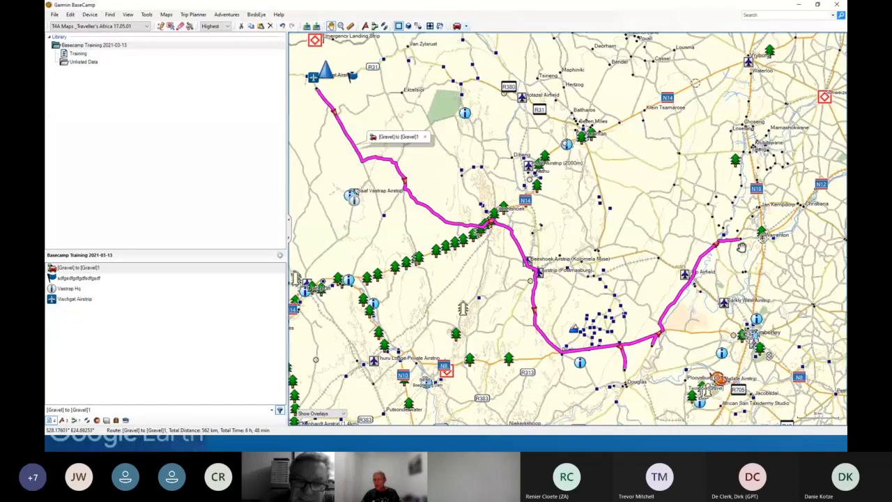
scroll(741, 245, up, 5)
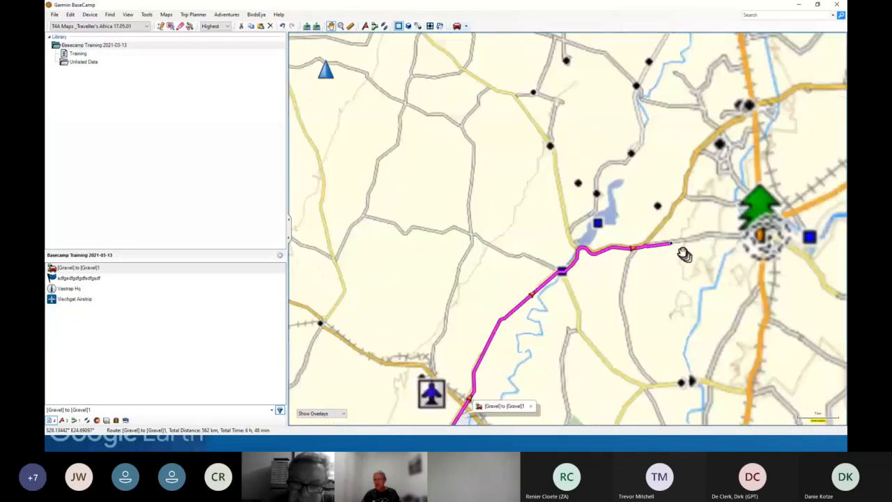
scroll(673, 244, up, 4)
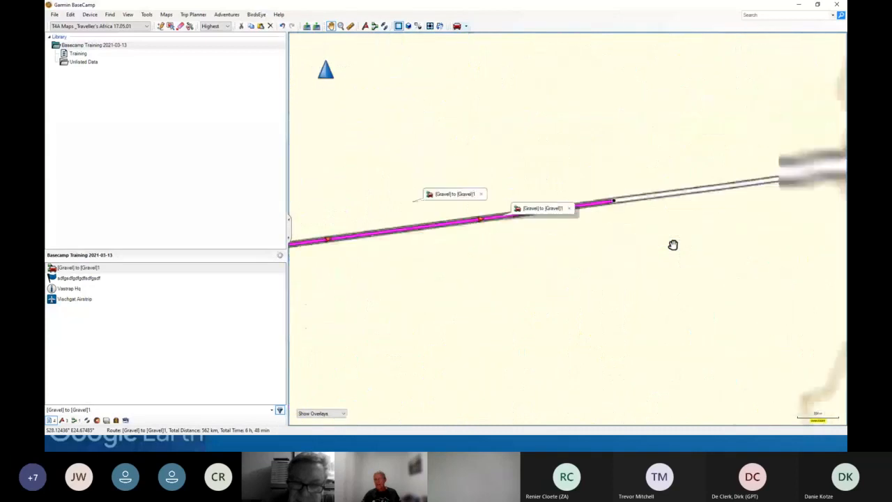
drag(589, 199, 516, 199)
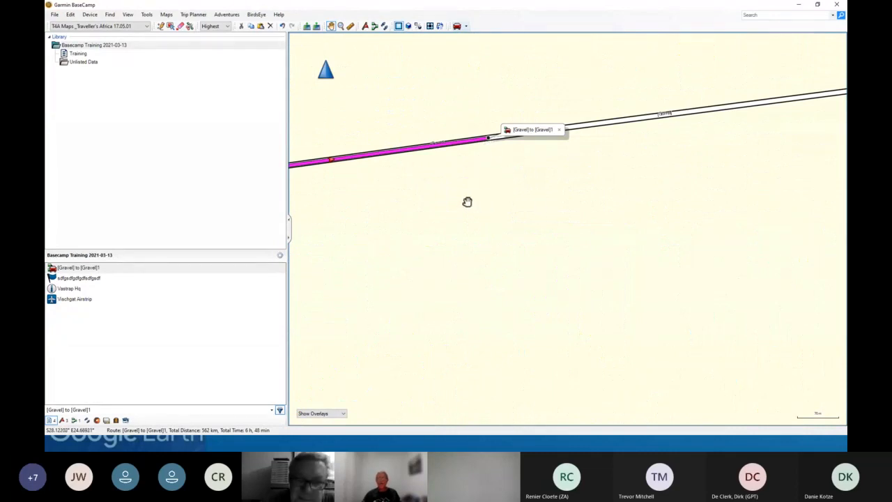
click(171, 26)
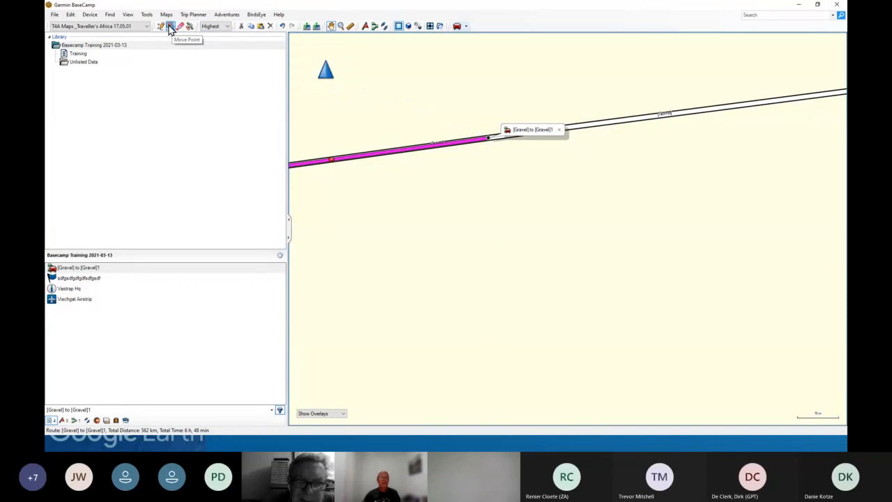
drag(489, 138, 489, 176)
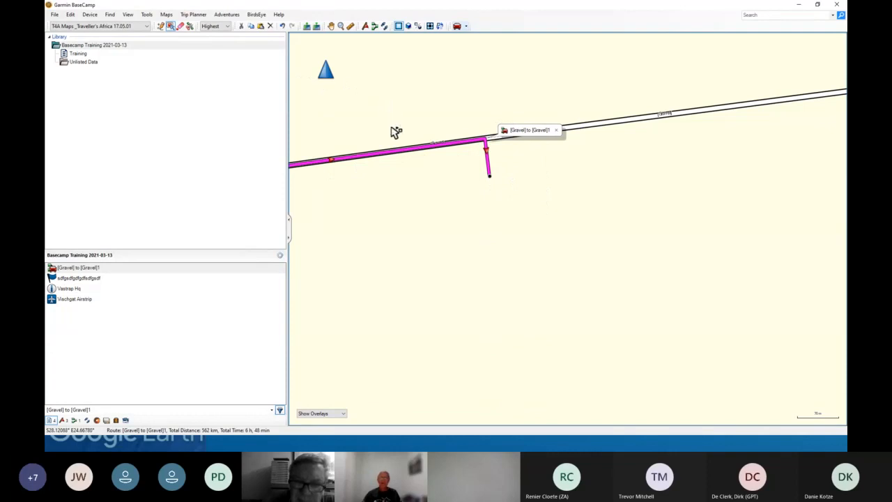
- Move the route's end point back onto the gravel road west of Warrenton and leave the Move Point tool
click(171, 26)
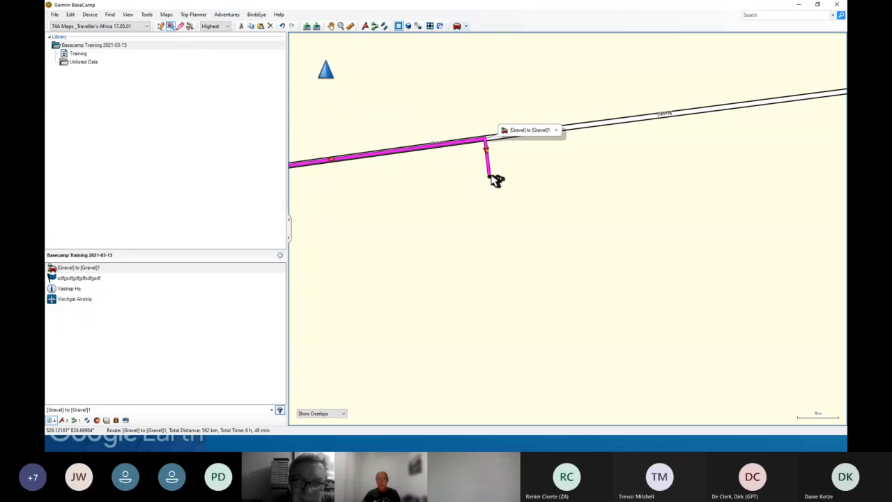
drag(490, 179, 487, 144)
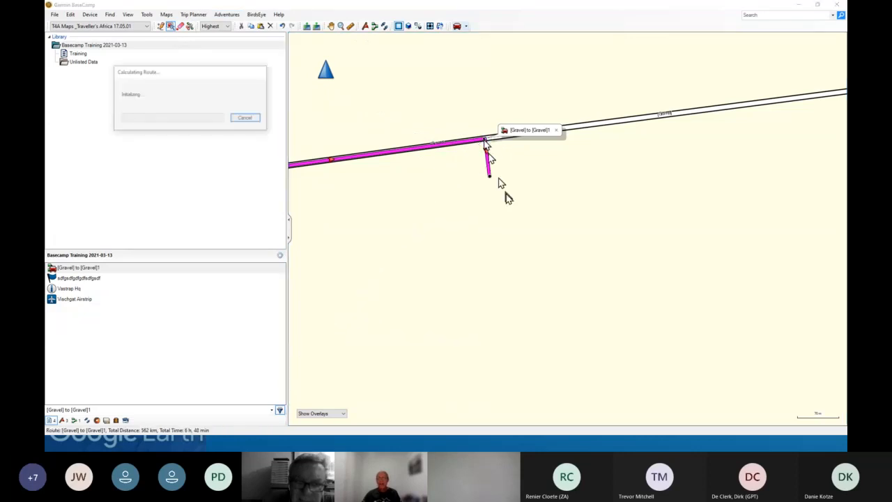
click(331, 26)
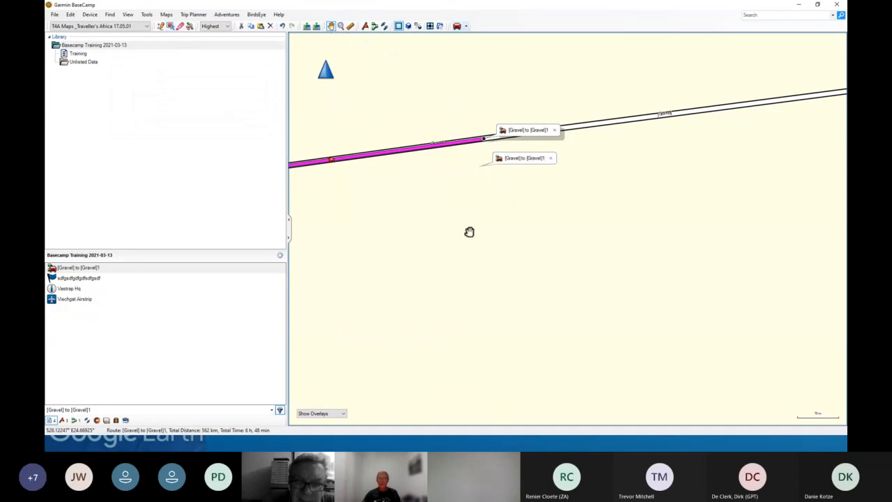
scroll(469, 232, down, 4)
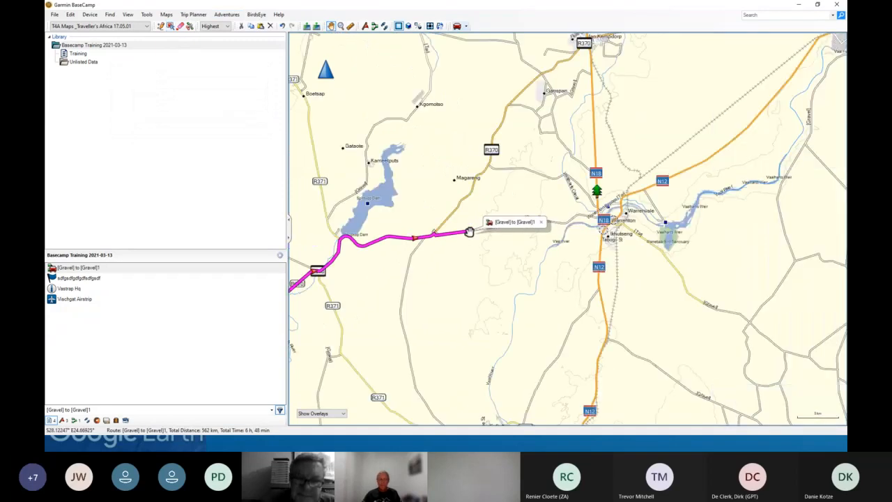
- Move the route's via point north of Douglas farther south along the R385 gravel road and leave the Move Point tool
scroll(469, 232, down, 1)
drag(376, 340, 566, 207)
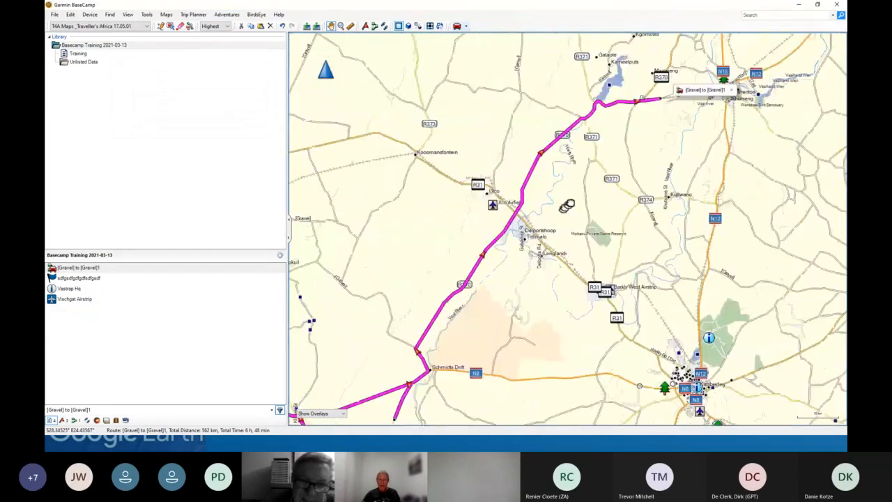
drag(433, 382, 514, 241)
drag(422, 336, 540, 243)
scroll(540, 244, up, 3)
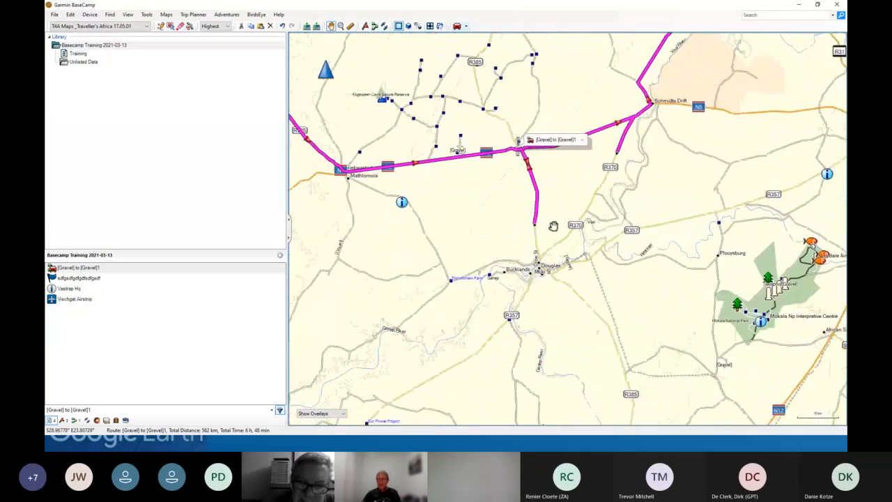
scroll(535, 218, up, 4)
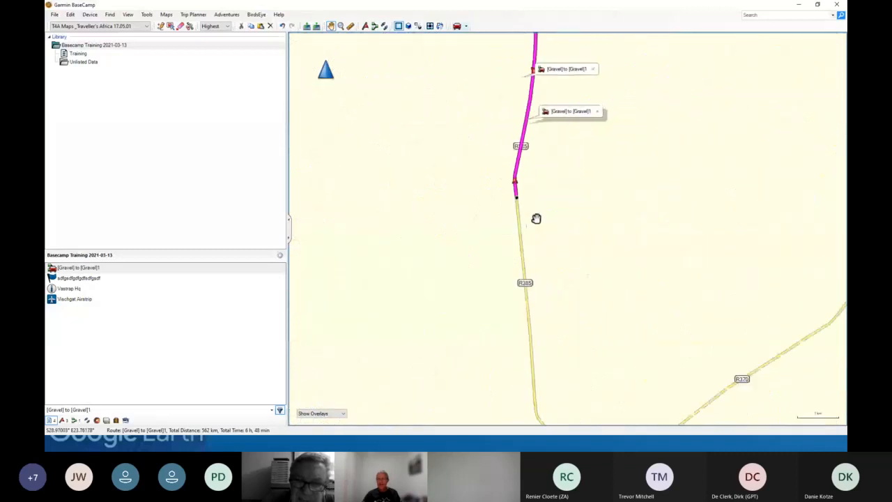
scroll(524, 207, up, 1)
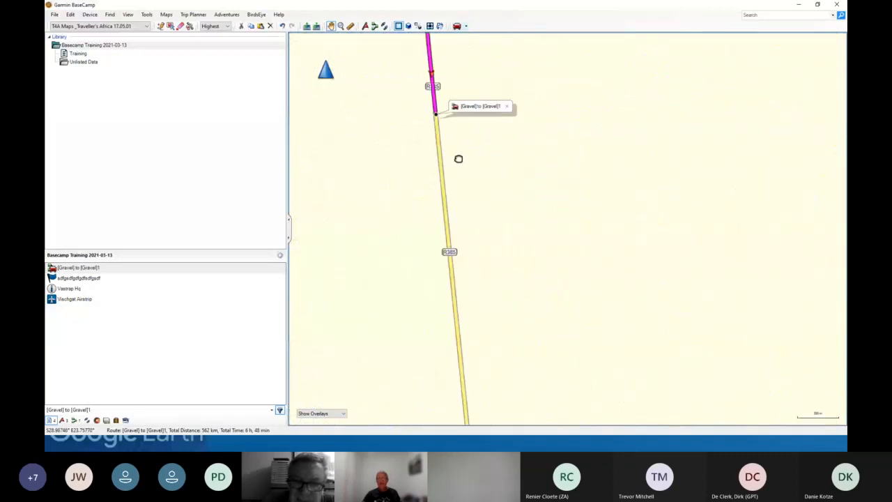
drag(458, 157, 536, 237)
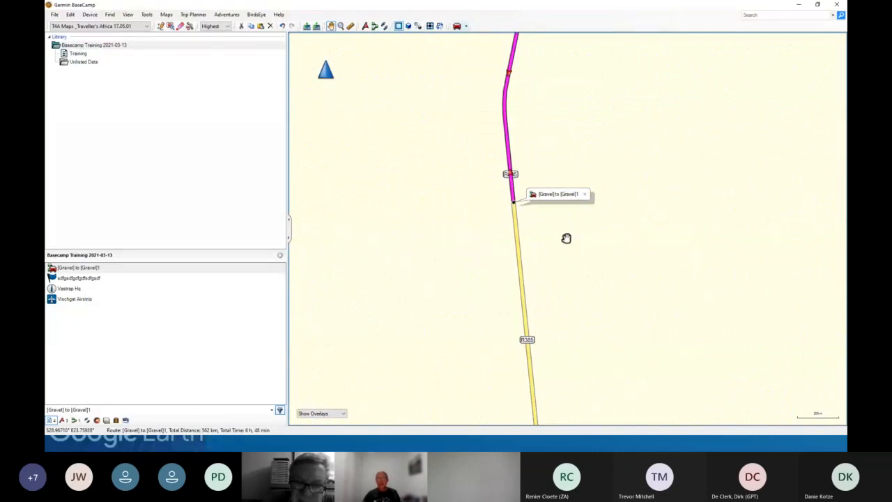
drag(454, 217, 457, 276)
click(170, 26)
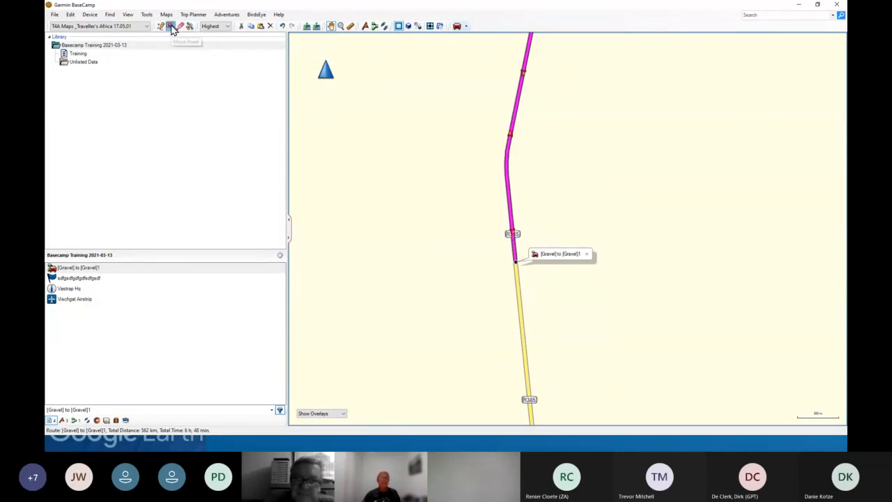
click(517, 262)
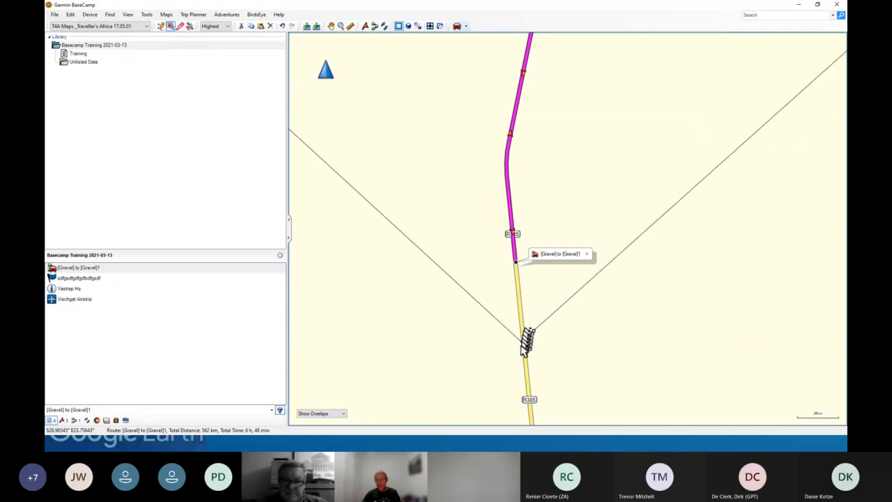
click(527, 384)
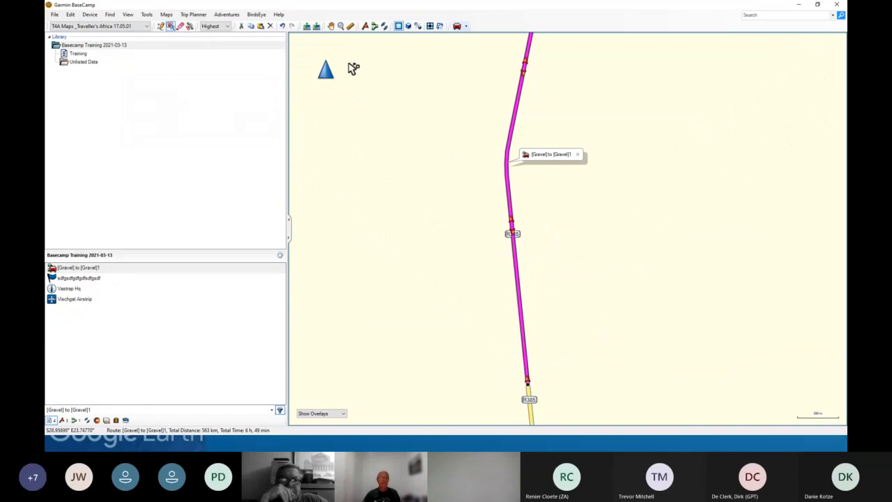
click(331, 28)
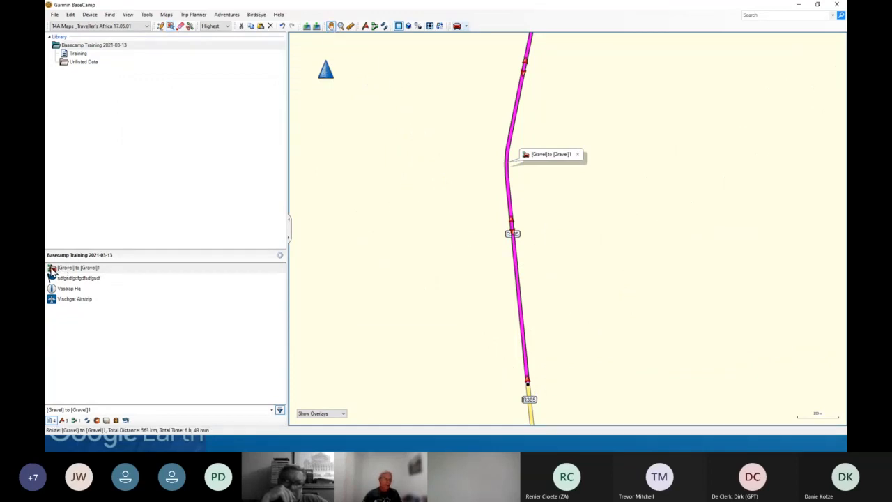
- Show the whole [Gravel] to [Gravel]1 route on the map
click(80, 270)
right_click(80, 270)
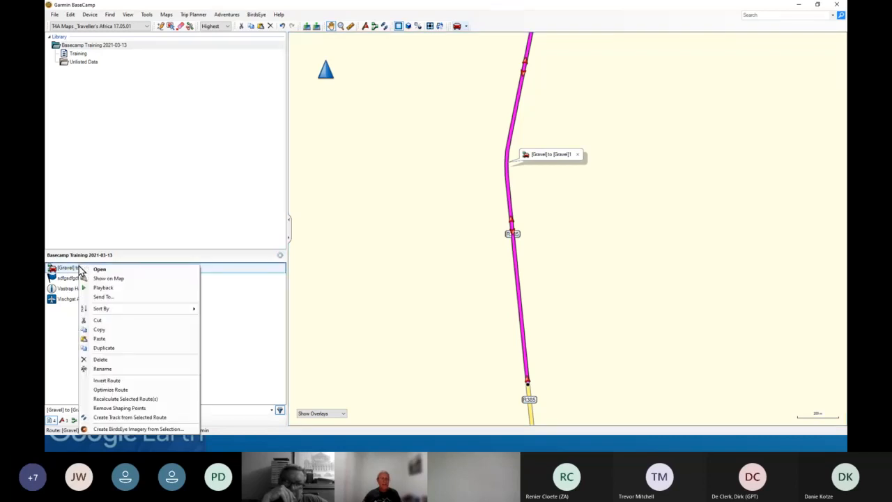
click(136, 283)
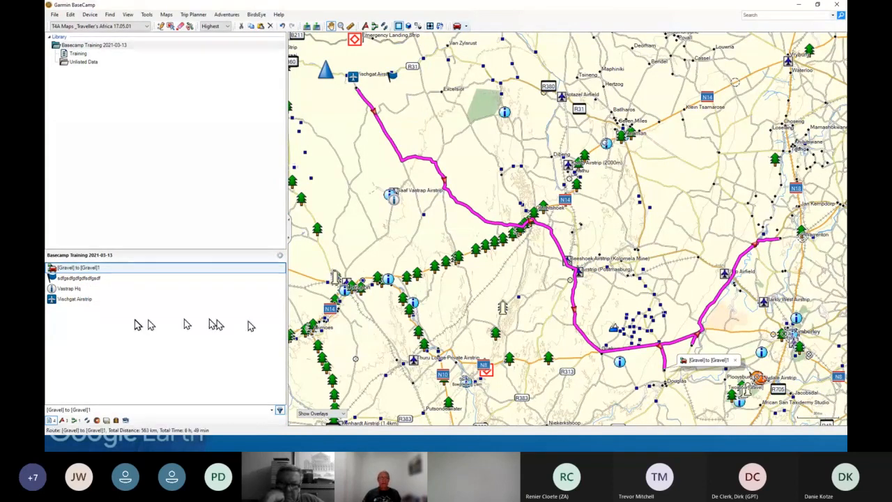
- Open the [Gravel] to [Gravel]1 route's properties in a maximized window and select each via point in turn
double_click(55, 272)
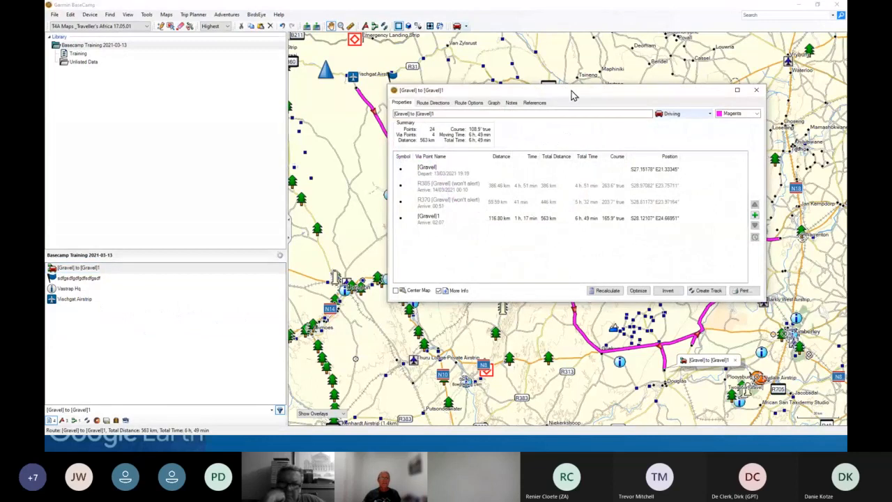
drag(573, 91, 396, 58)
double_click(362, 56)
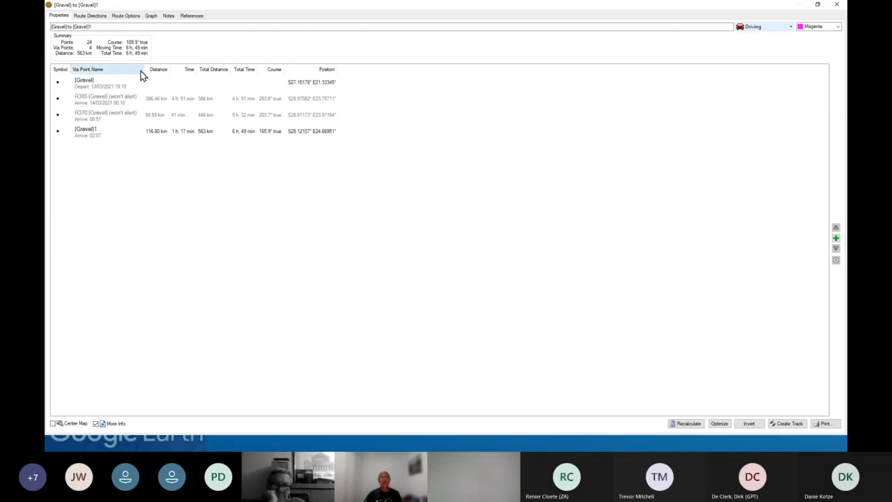
click(89, 83)
click(91, 99)
click(92, 115)
click(86, 131)
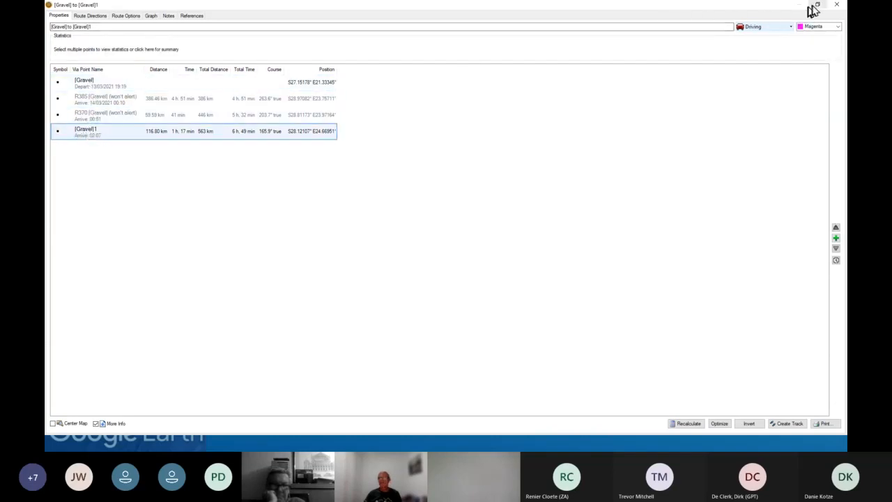
- Restore the properties window, place it clear of the route's eastern part, and locate the R370 [Gravel] and [Gravel]1 via points on the map
click(817, 6)
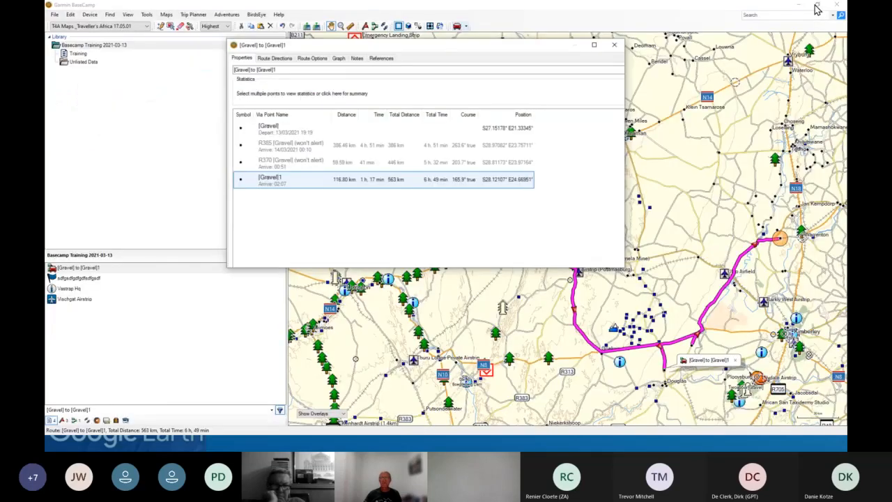
drag(487, 61, 285, 46)
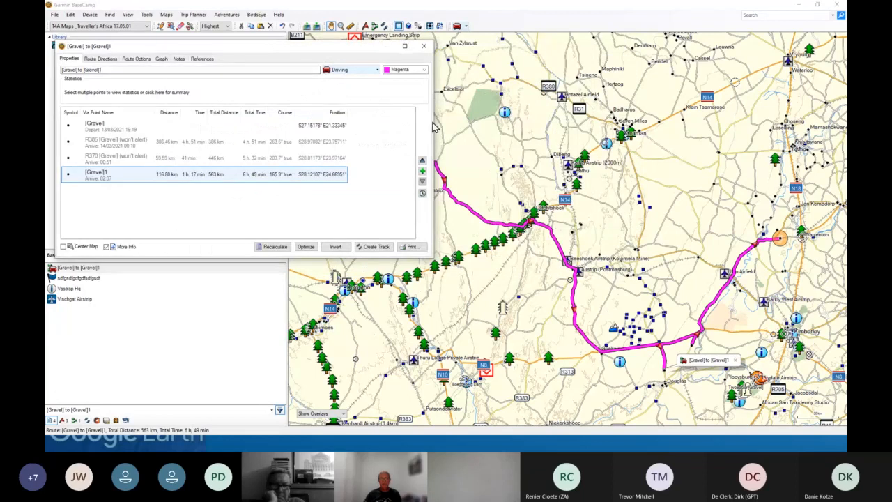
drag(360, 54, 353, 19)
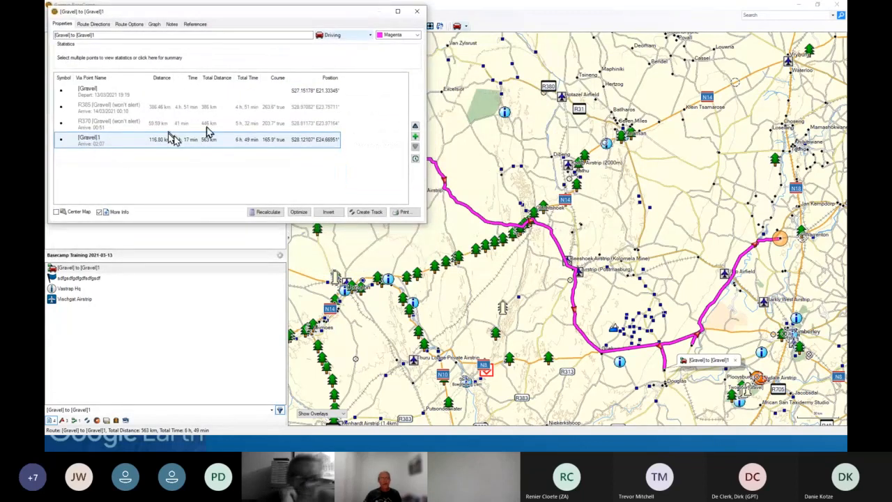
click(95, 126)
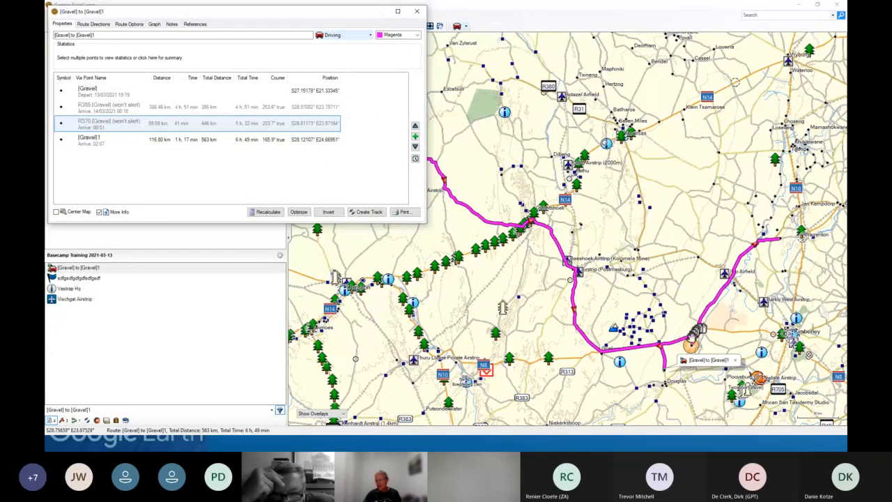
click(97, 142)
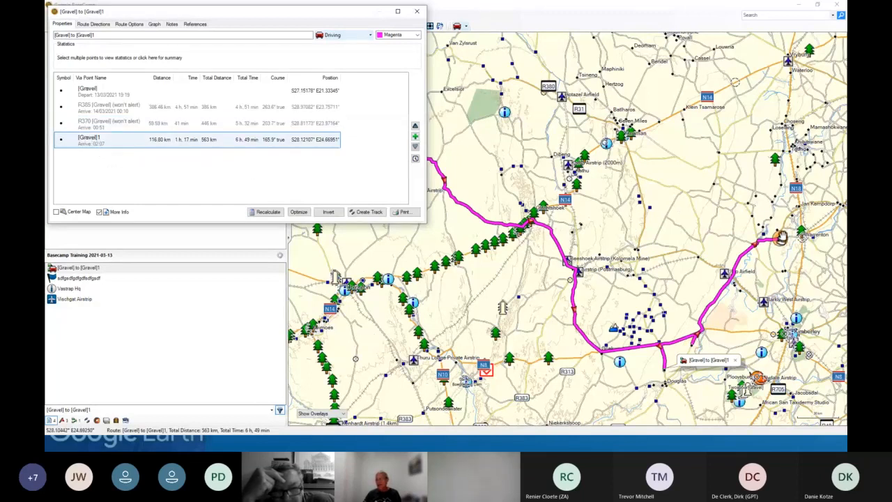
- Delete the R370 [Gravel] via point from the route and recalculate the route
click(98, 126)
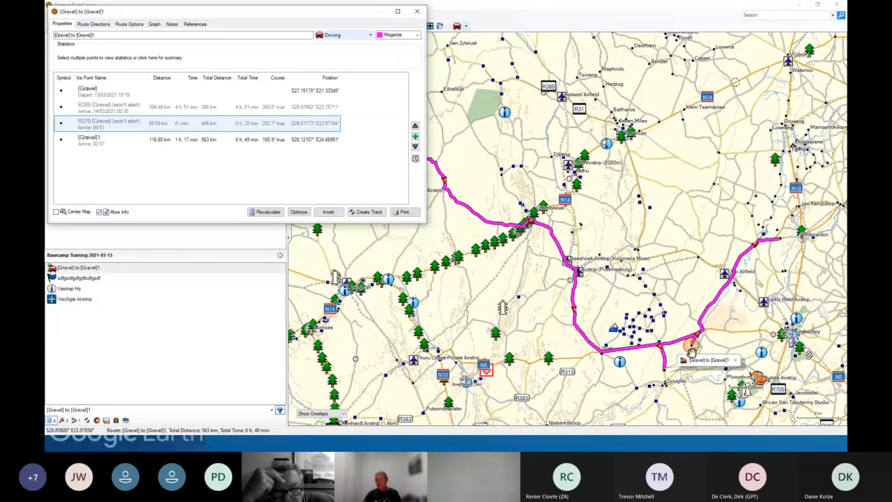
right_click(80, 125)
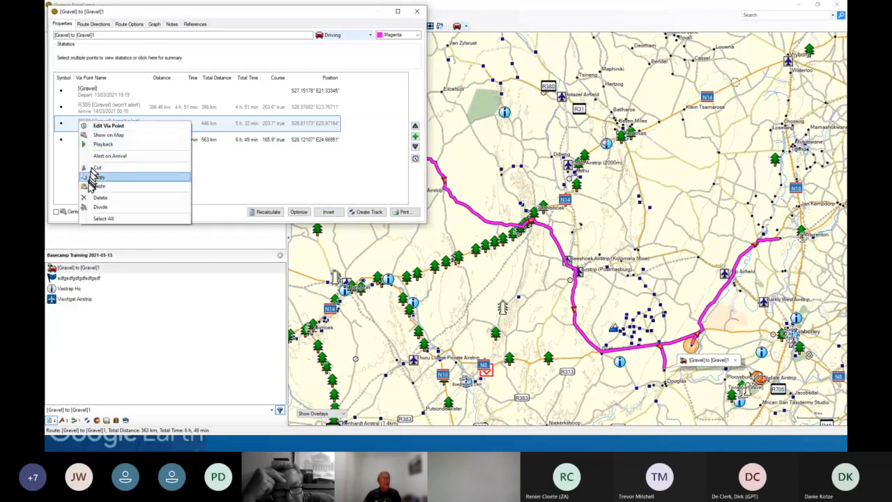
click(90, 198)
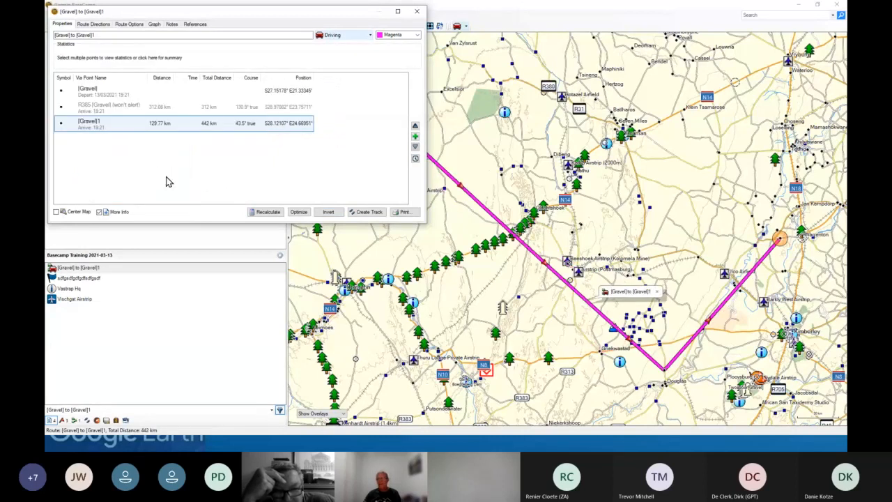
click(271, 212)
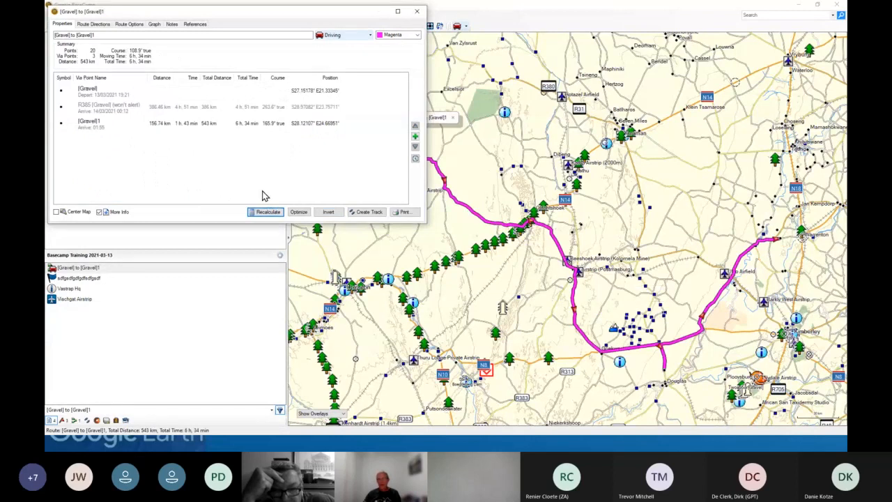
- Delete the R385 [Gravel] via point near Douglas from the route and recalculate the route
click(665, 370)
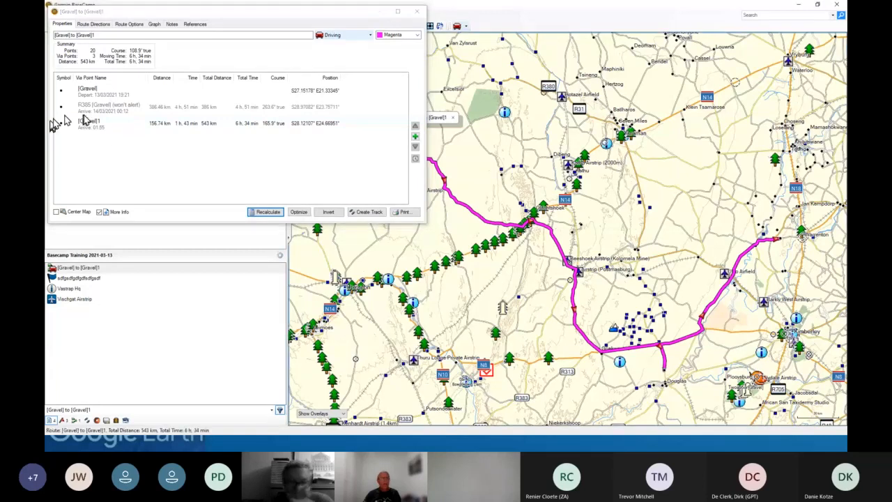
click(99, 112)
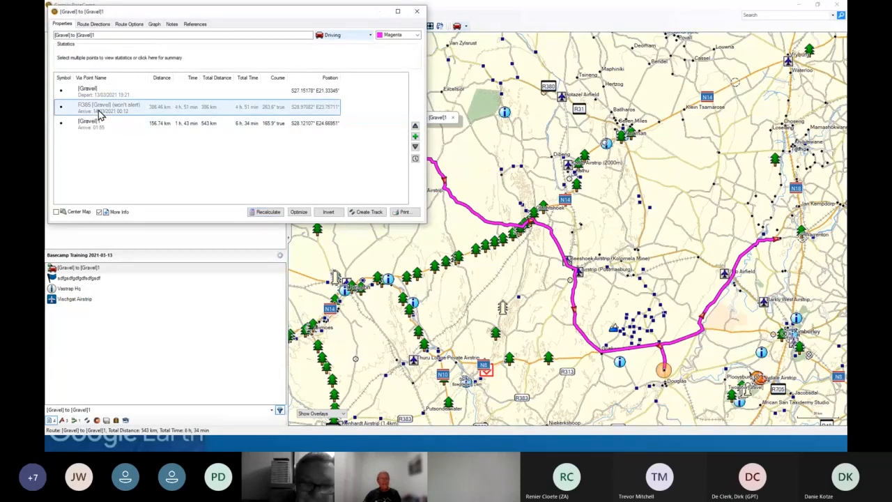
right_click(103, 106)
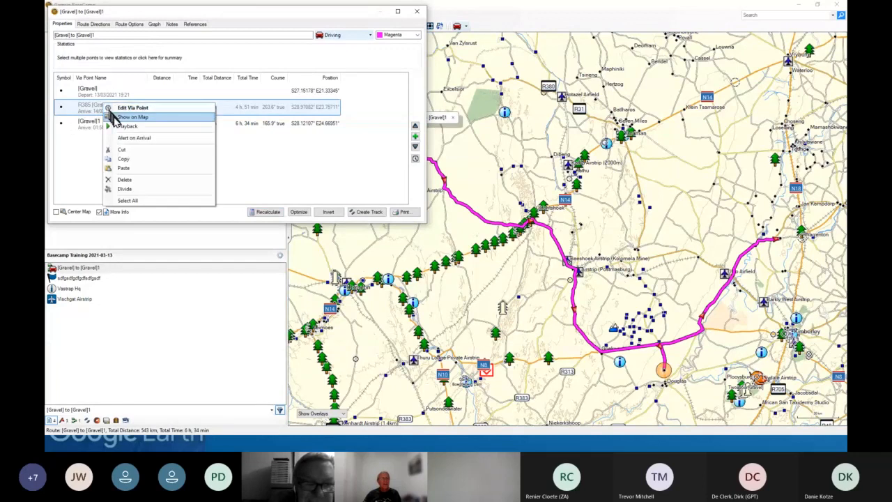
click(129, 137)
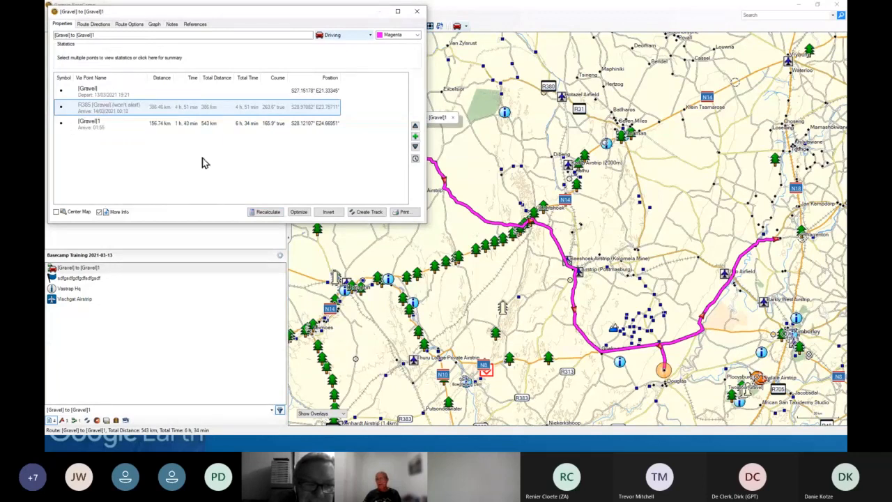
right_click(104, 108)
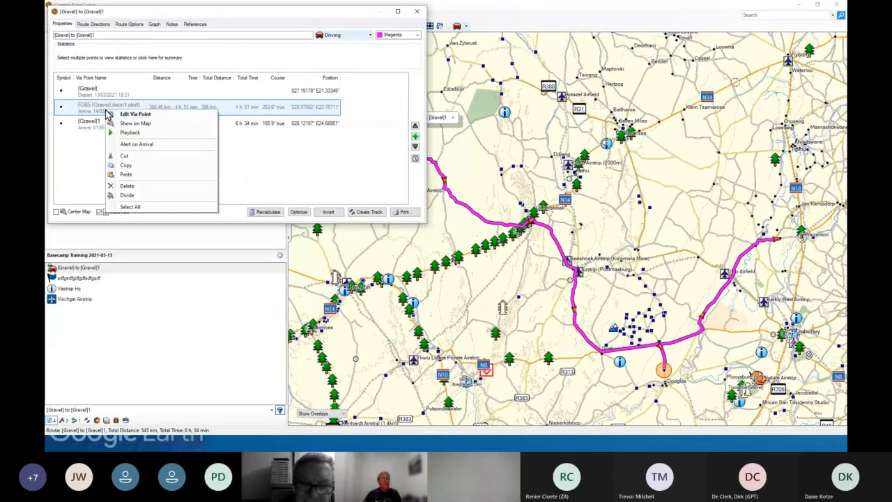
click(126, 185)
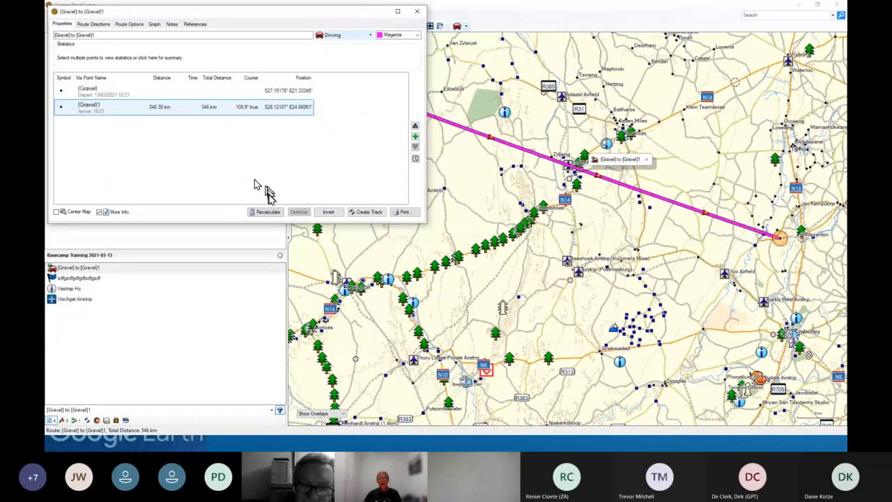
click(266, 211)
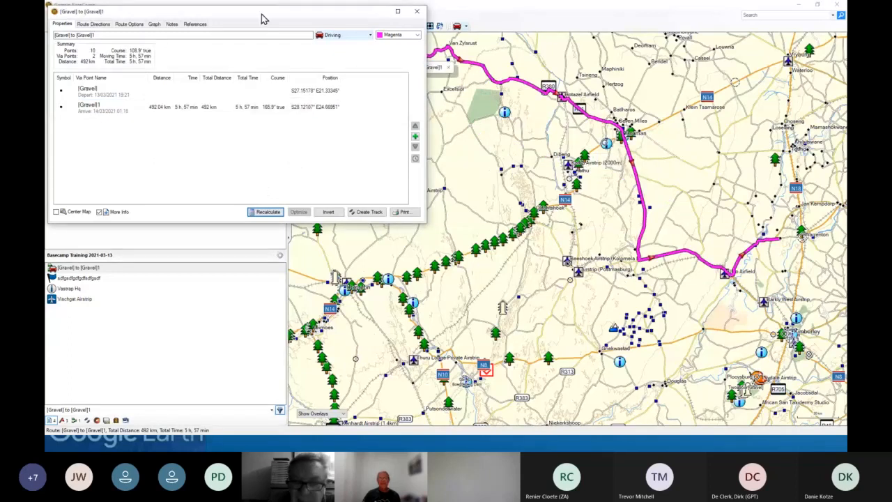
- Insert the Vastrap Hq waypoint into the route as a via point
drag(264, 18, 498, 152)
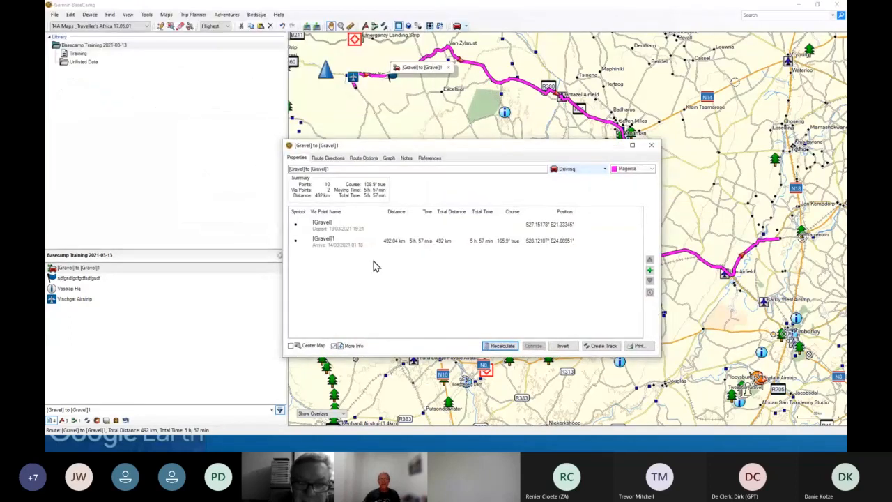
click(650, 271)
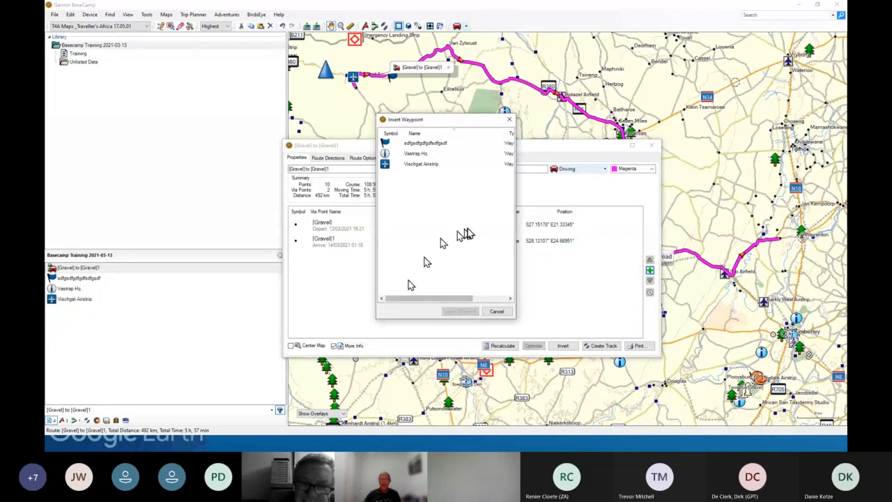
double_click(402, 154)
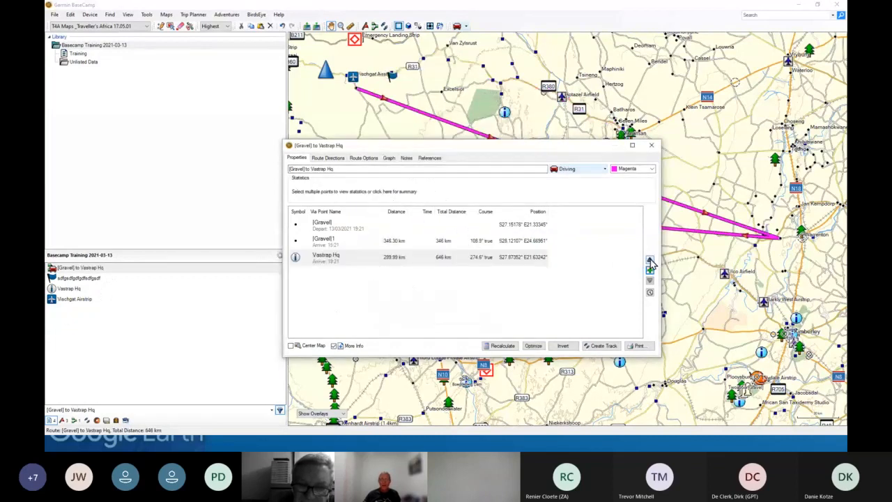
- Move the Vastrap Hq via point up two places to the start of the route
click(330, 257)
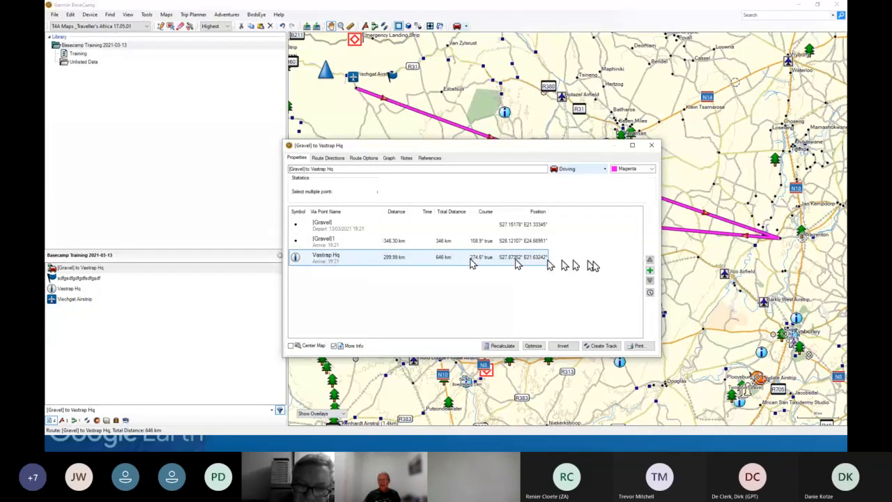
click(650, 260)
click(650, 261)
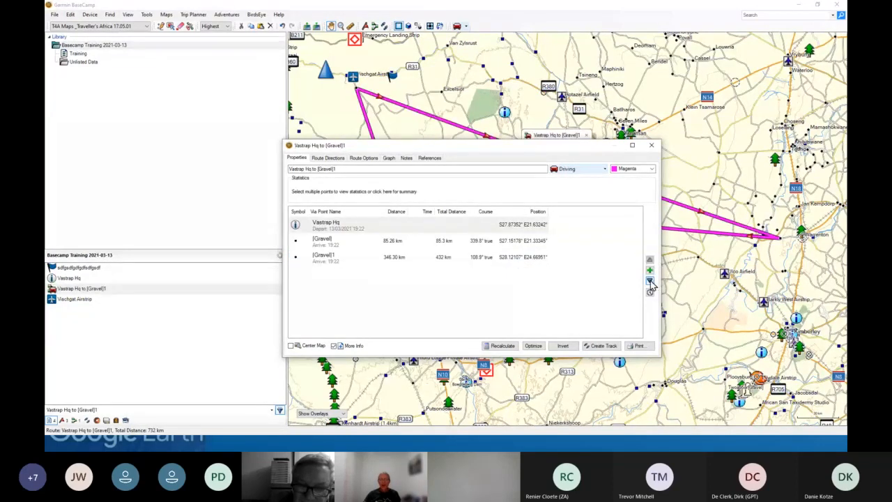
- Move the Vastrap Hq via point down one place, between the two gravel points, and recalculate the route
click(650, 281)
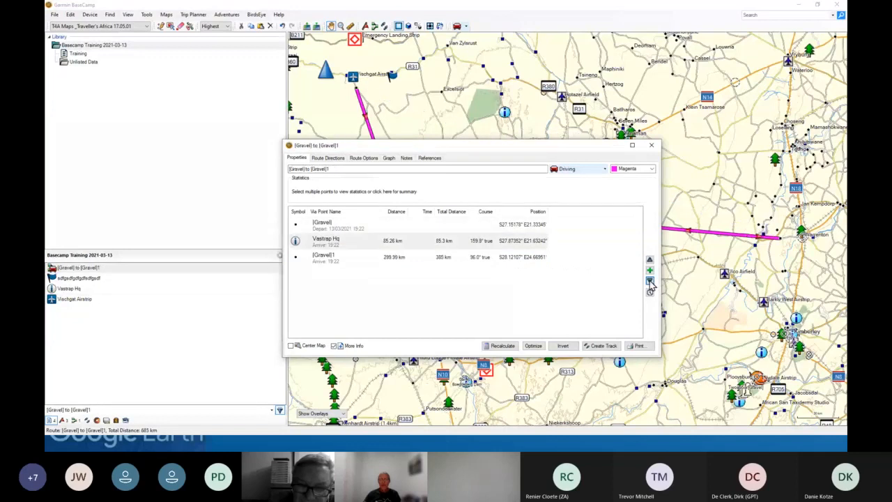
click(507, 347)
drag(547, 148, 312, 263)
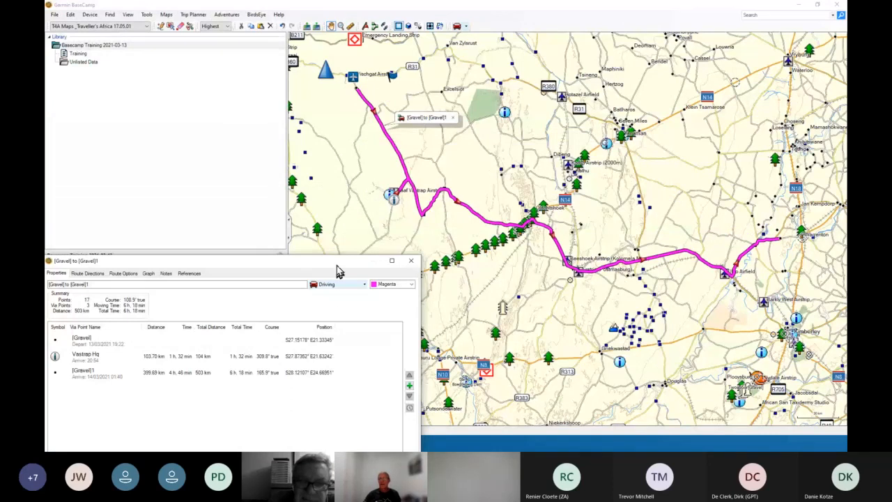
drag(337, 264, 475, 147)
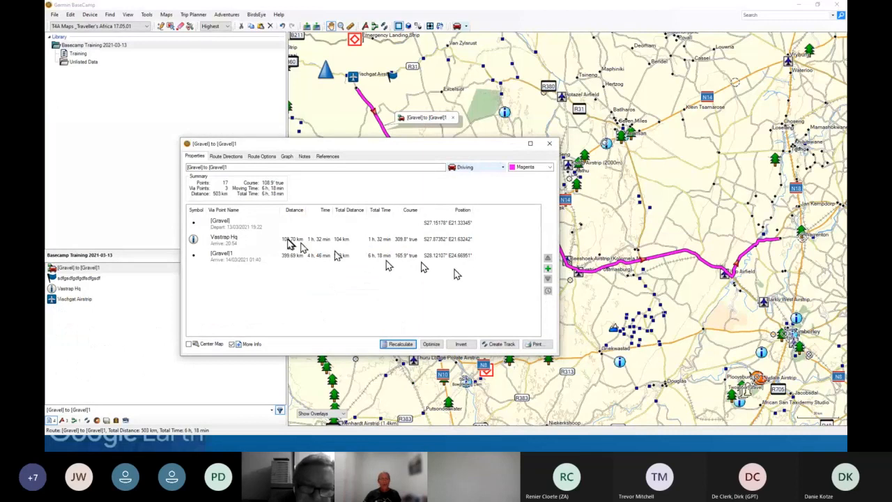
- Review the route's turn-by-turn directions, widening the Directions/Name column so the full instructions can be read
click(234, 241)
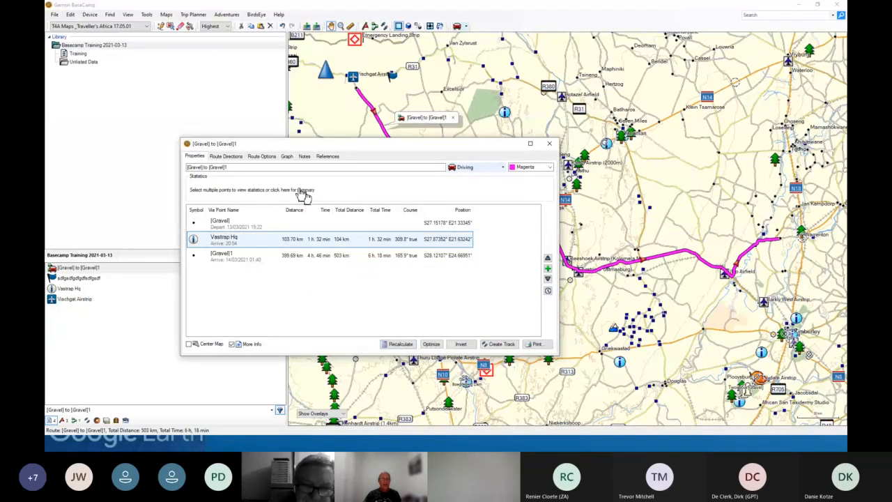
click(226, 156)
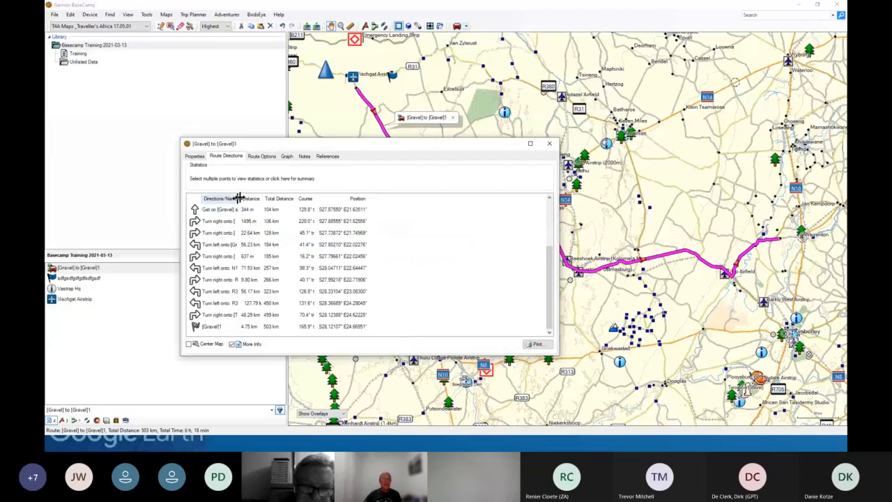
drag(239, 198, 315, 198)
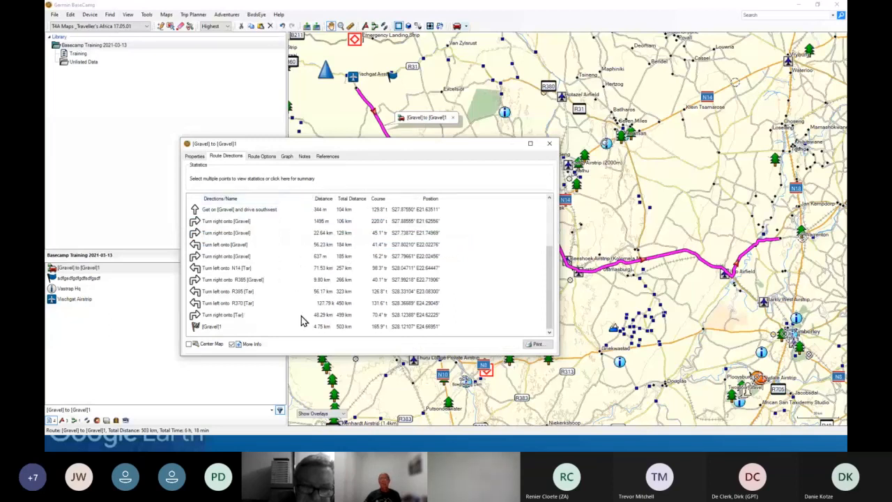
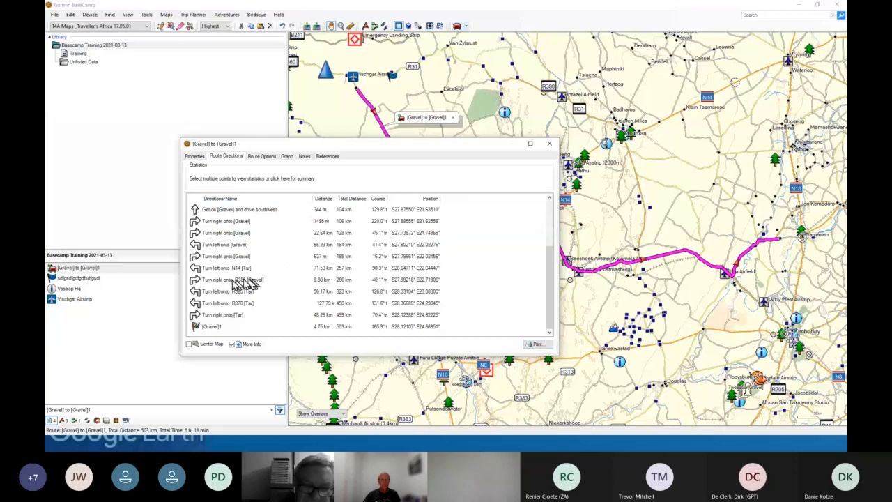
- Set the Driving activity profile's route preference to Shorter Distance, without updating the routes that use it
click(261, 156)
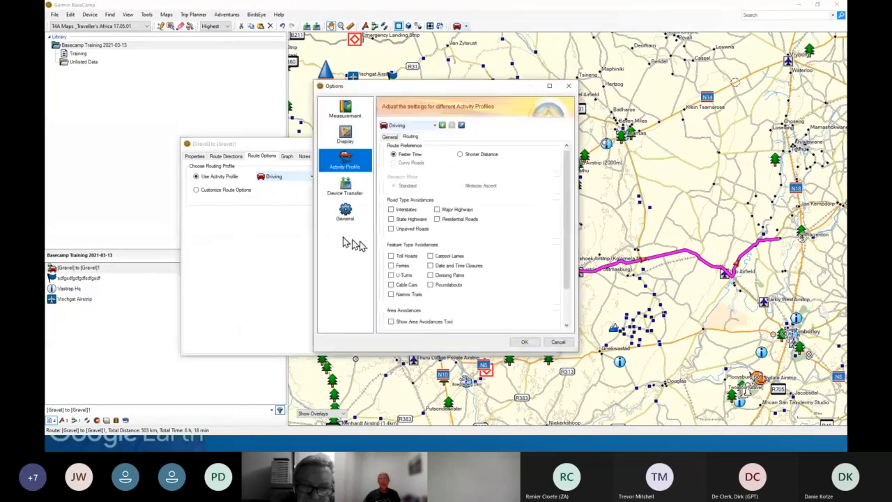
click(461, 155)
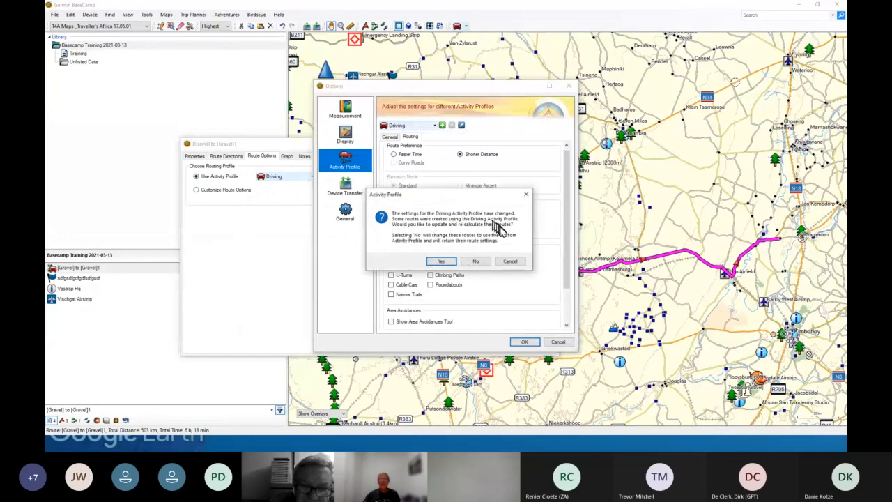
click(476, 261)
click(524, 342)
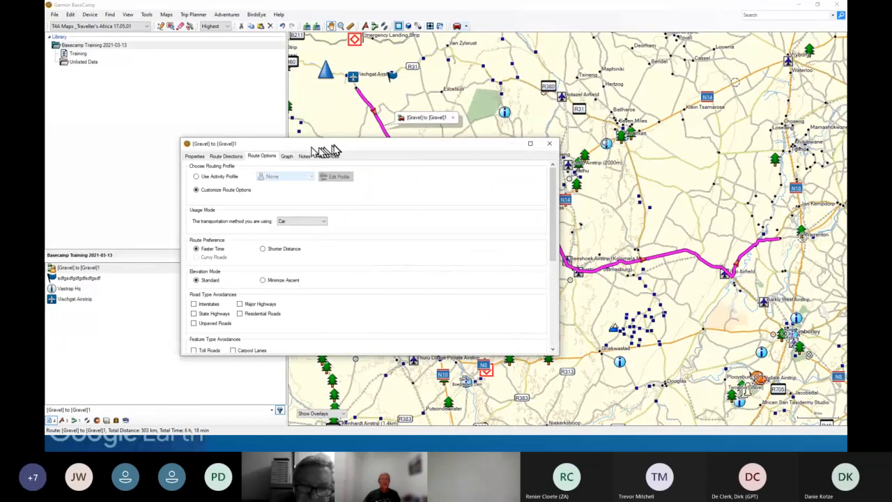
- Hide the additional via point information in the route's properties and show it again
click(195, 157)
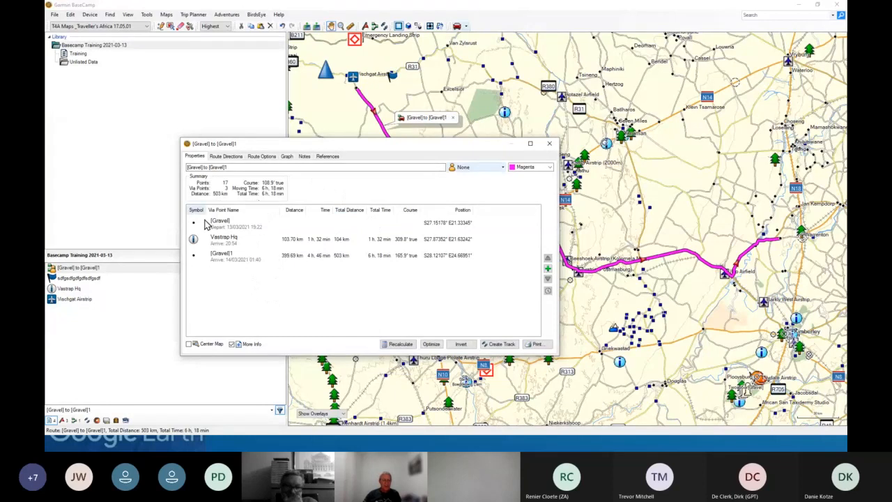
click(234, 345)
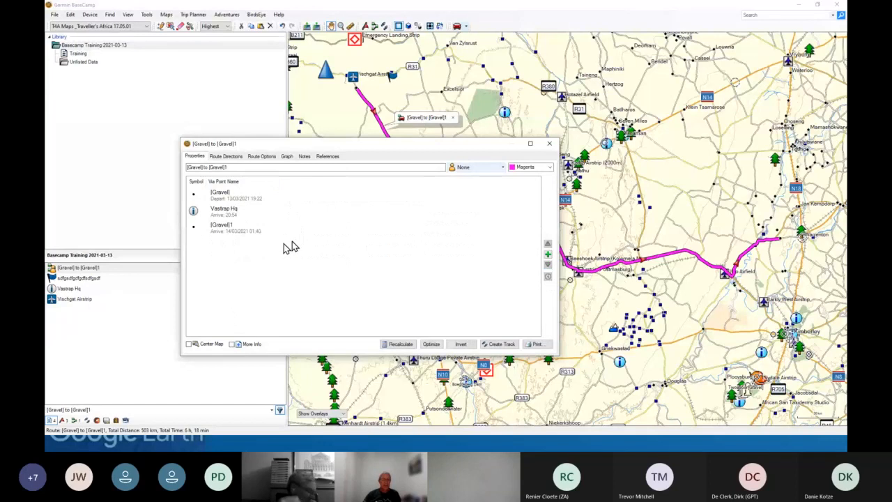
click(231, 343)
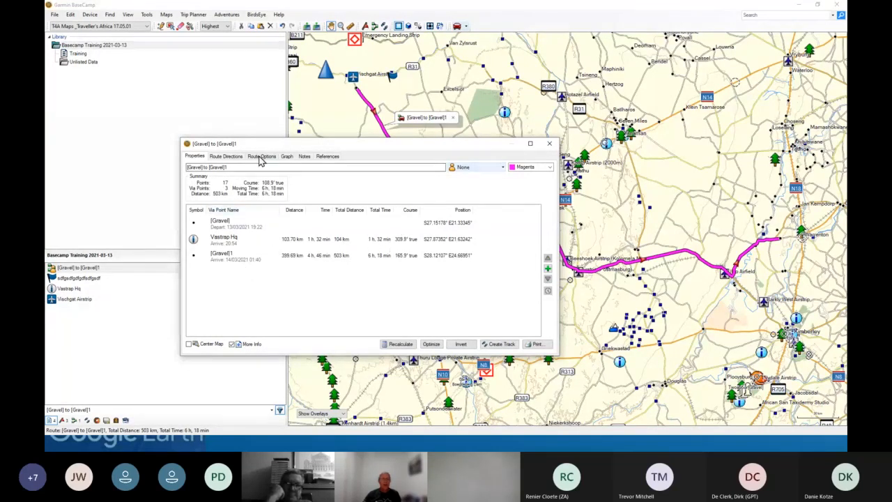
- Assign the Driving activity profile to the route and recalculate it
click(261, 156)
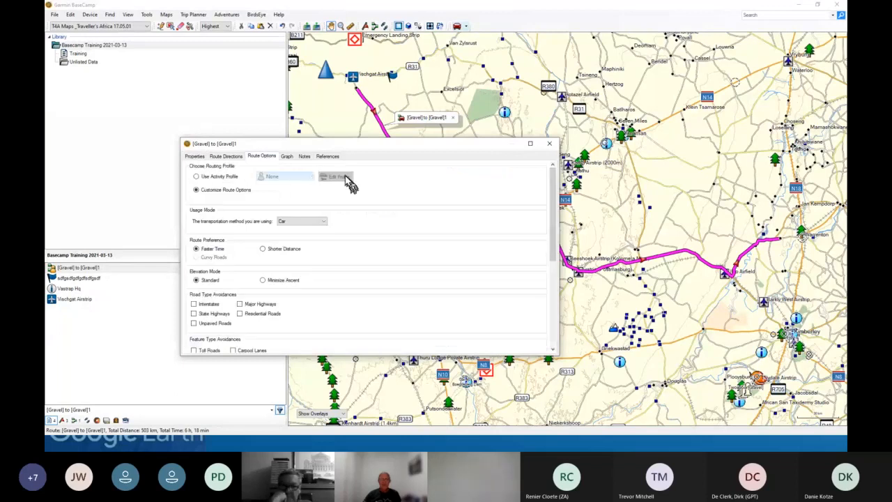
click(195, 156)
click(502, 168)
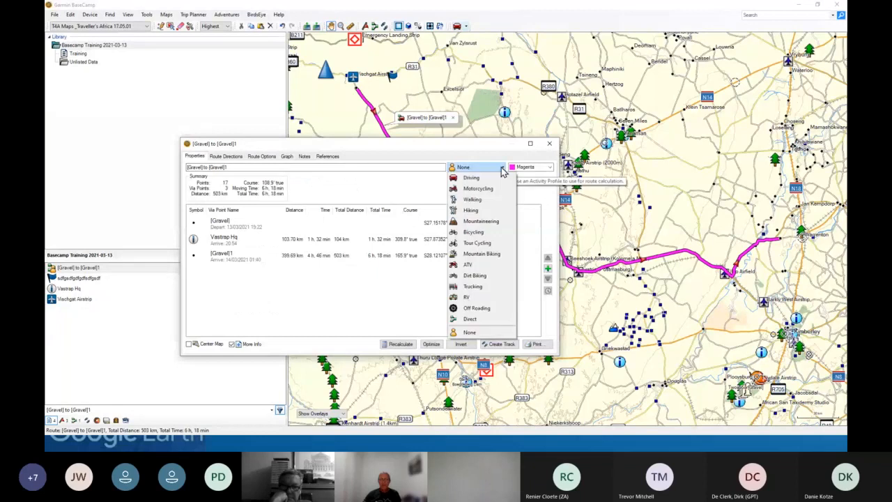
click(471, 178)
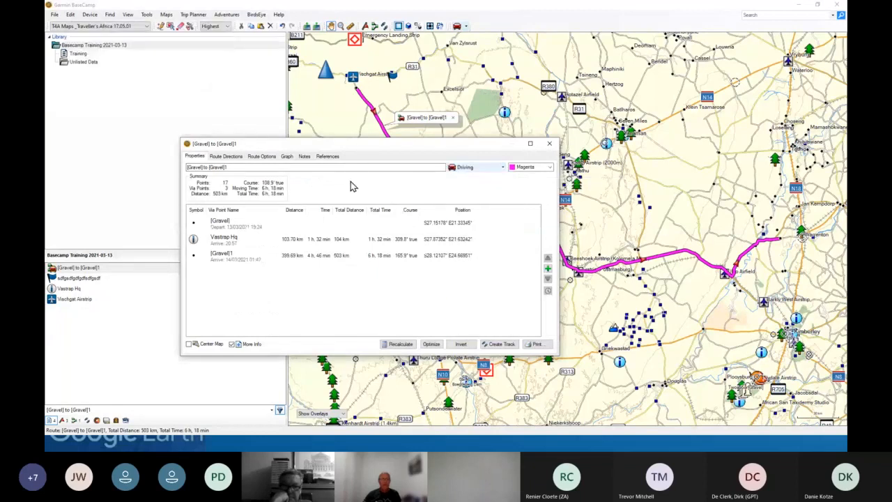
click(401, 344)
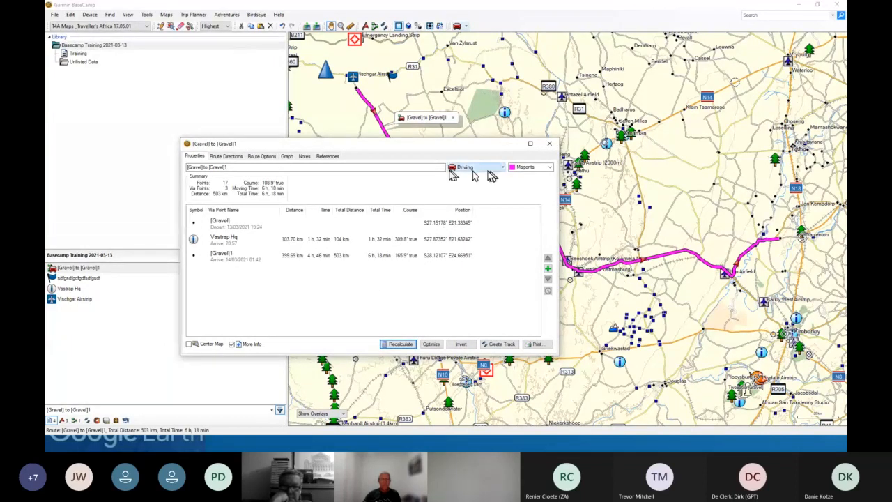
- Set the Driving profile's route preference to Faster Time, update the routes that use it, and close the route's properties
click(273, 156)
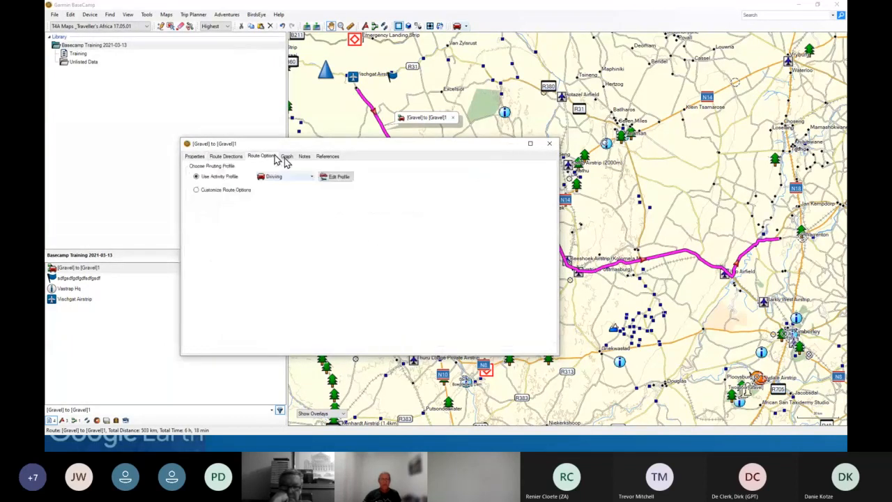
click(338, 176)
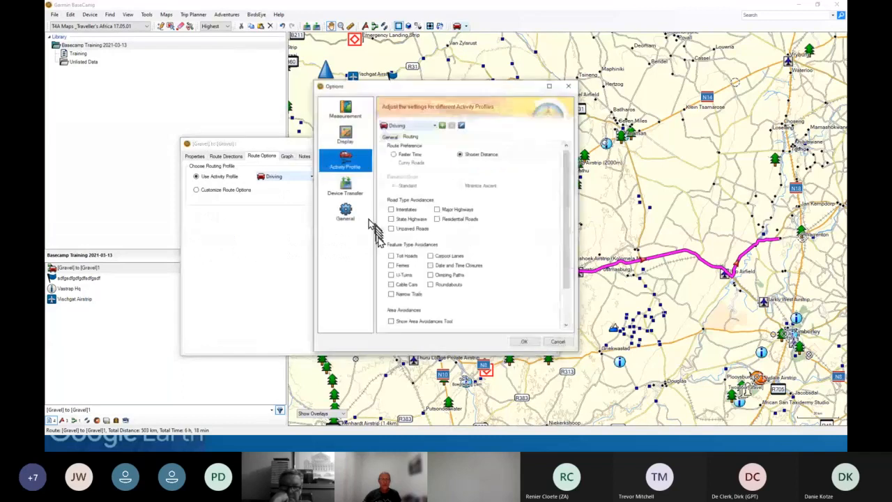
click(393, 155)
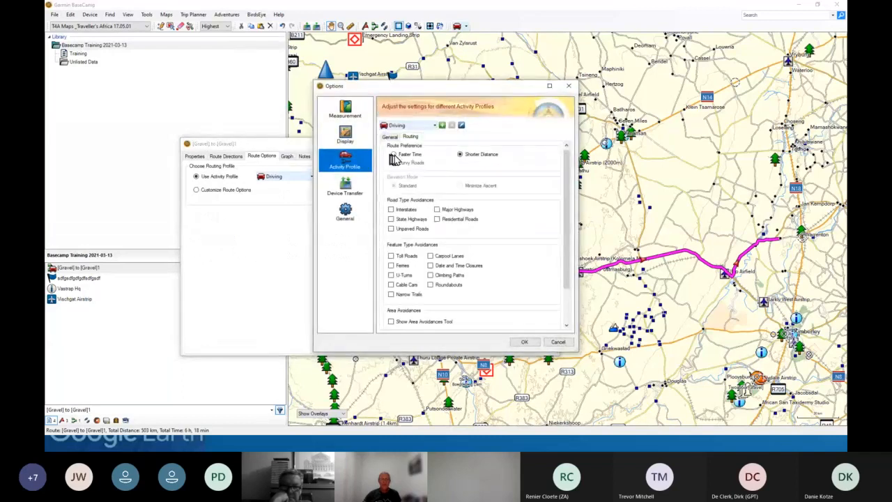
click(522, 342)
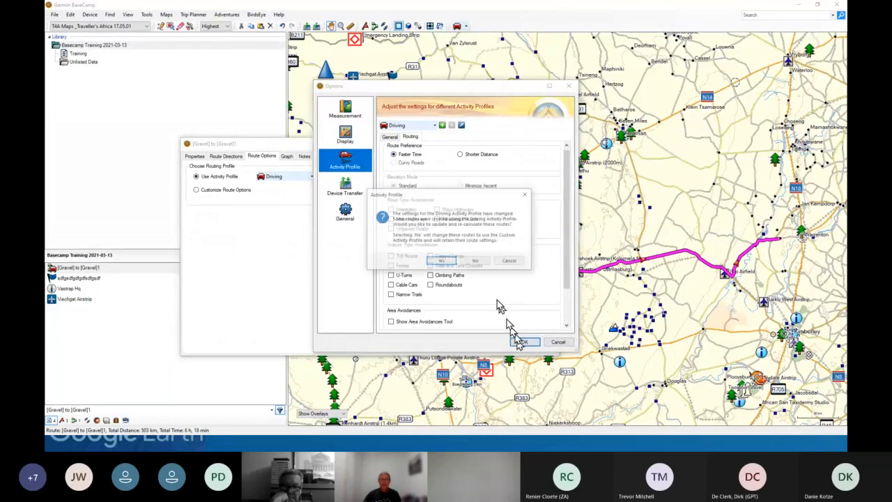
click(442, 262)
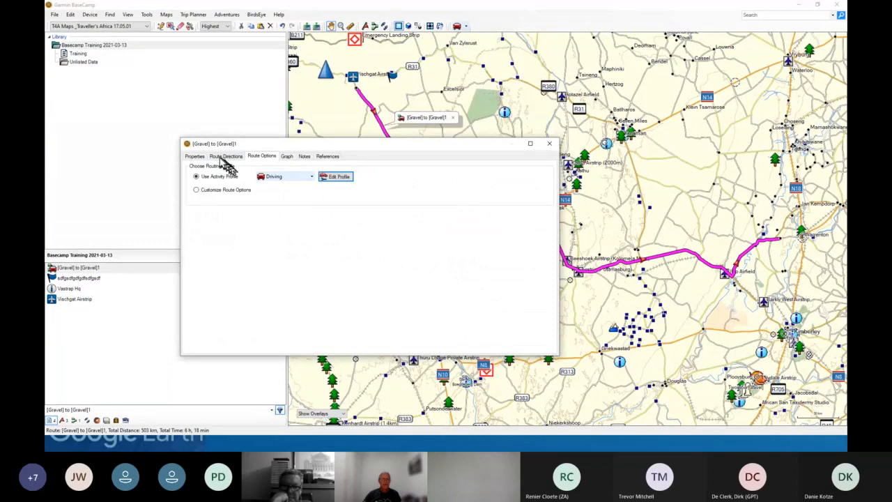
click(195, 156)
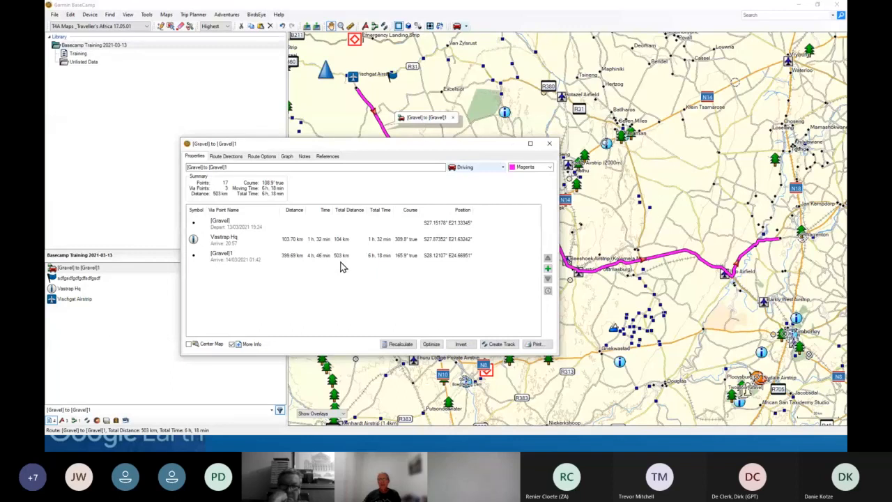
click(549, 147)
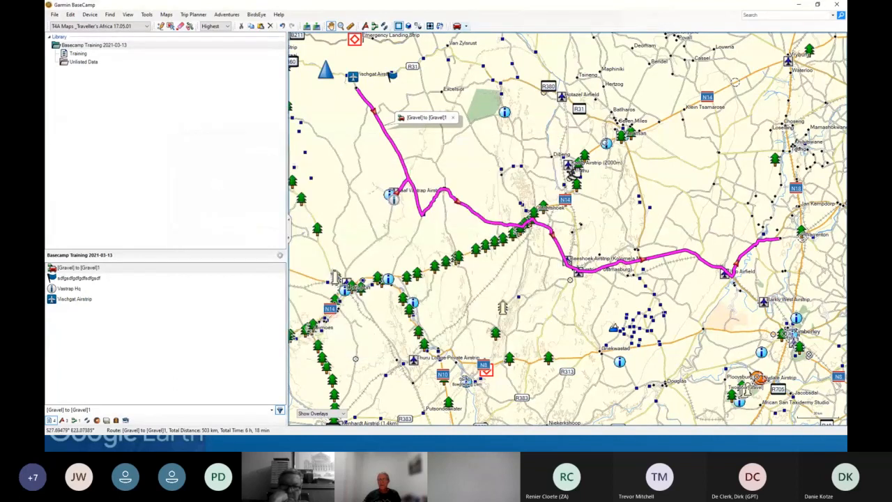
- Create a waypoint at the Urban Hotel beside the R380 in Kathu
scroll(574, 176, up, 3)
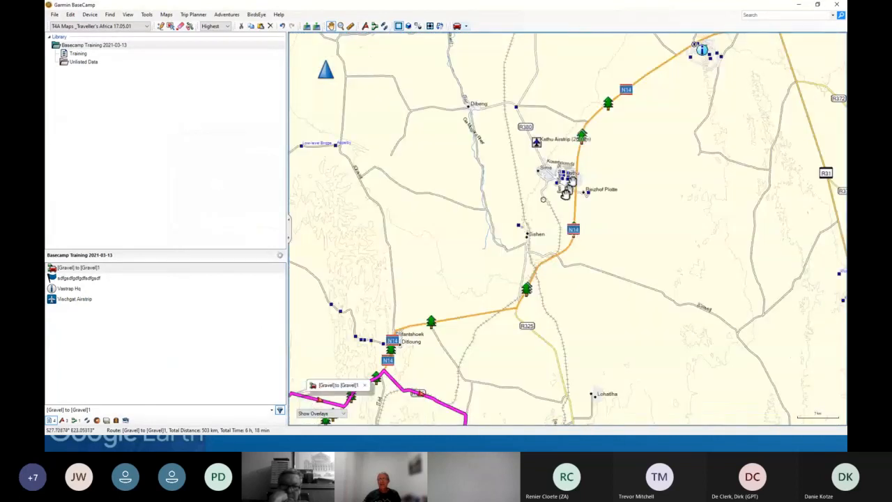
scroll(568, 200, up, 2)
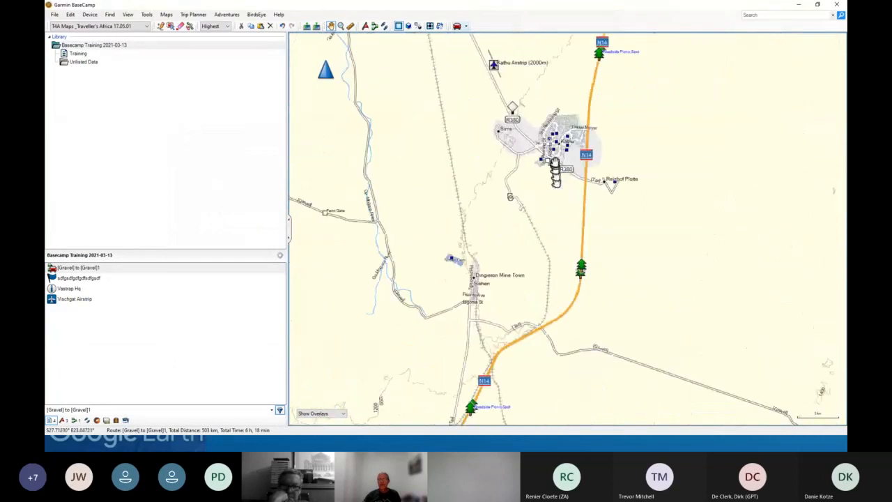
scroll(554, 159, up, 3)
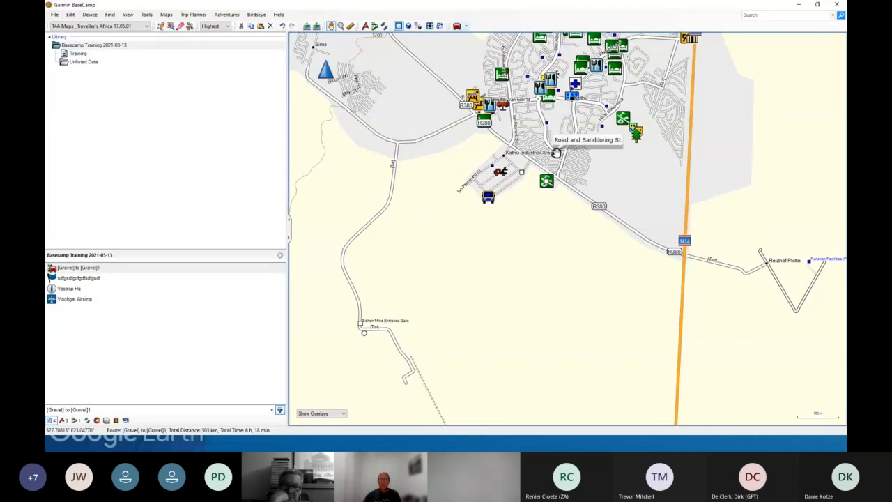
scroll(547, 143, up, 2)
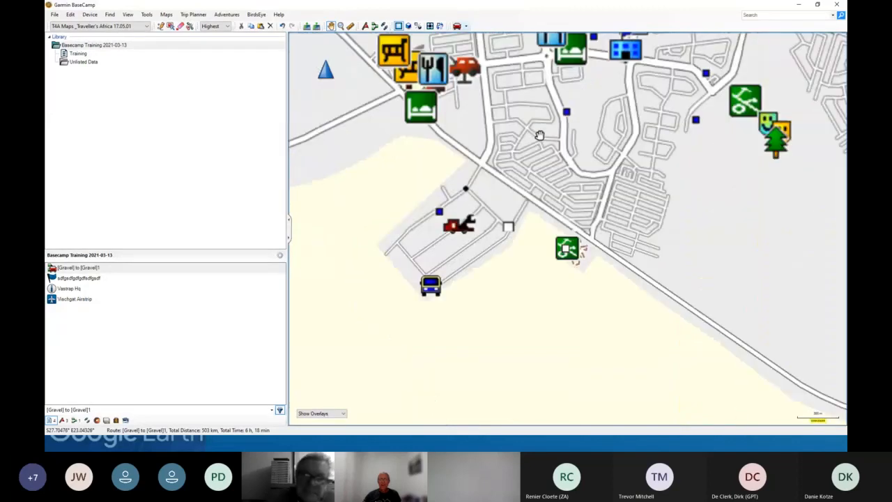
drag(473, 147, 480, 209)
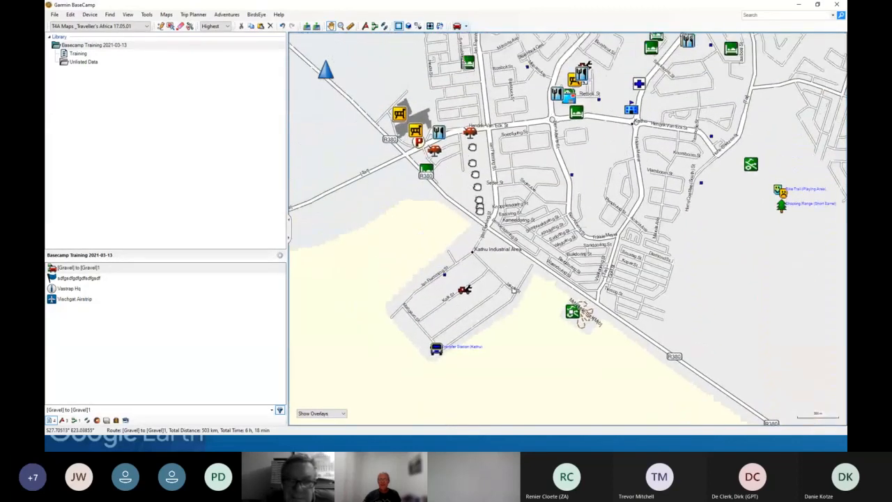
drag(425, 169, 426, 181)
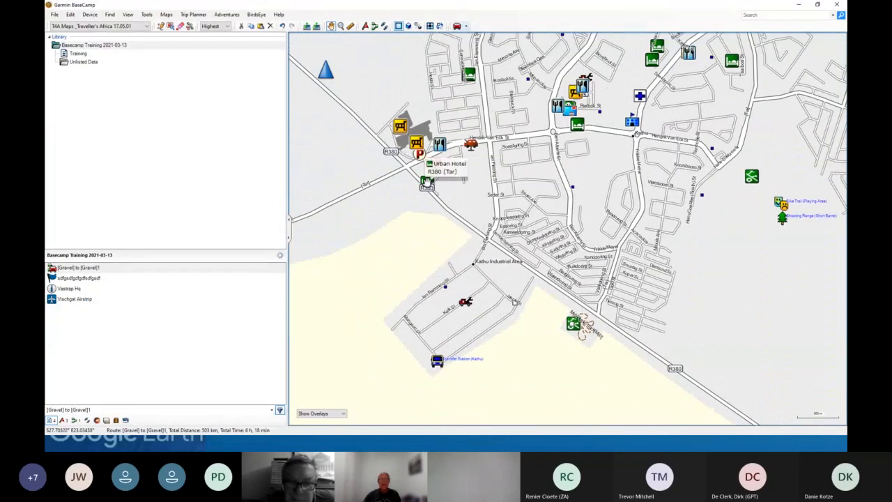
right_click(427, 184)
click(449, 187)
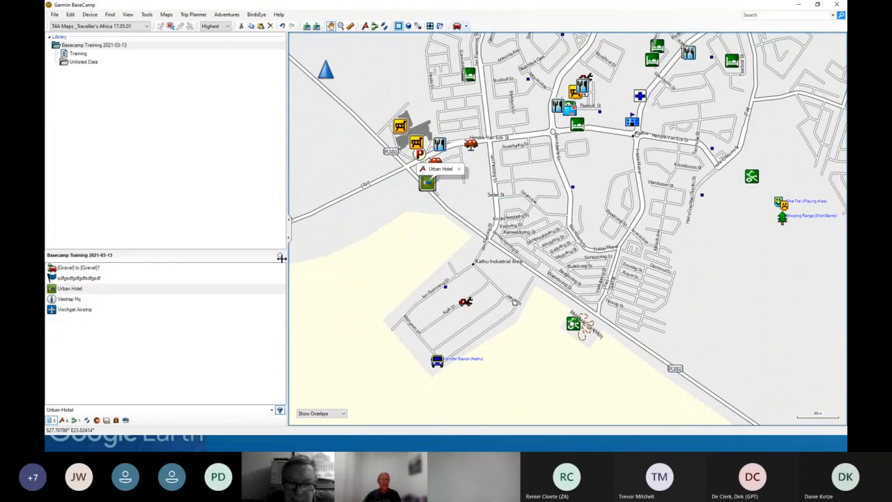
- Rename the [Gravel] to [Gravel]1 route as 2021-08 Rondry
double_click(75, 269)
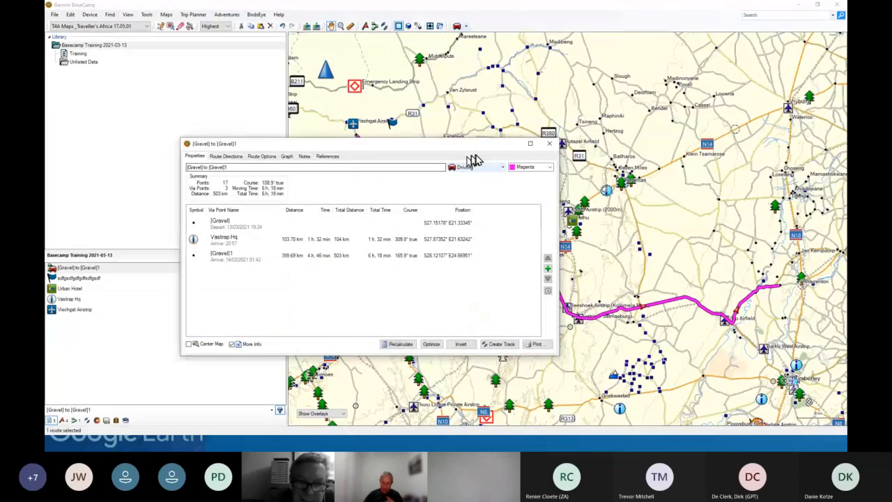
click(237, 168)
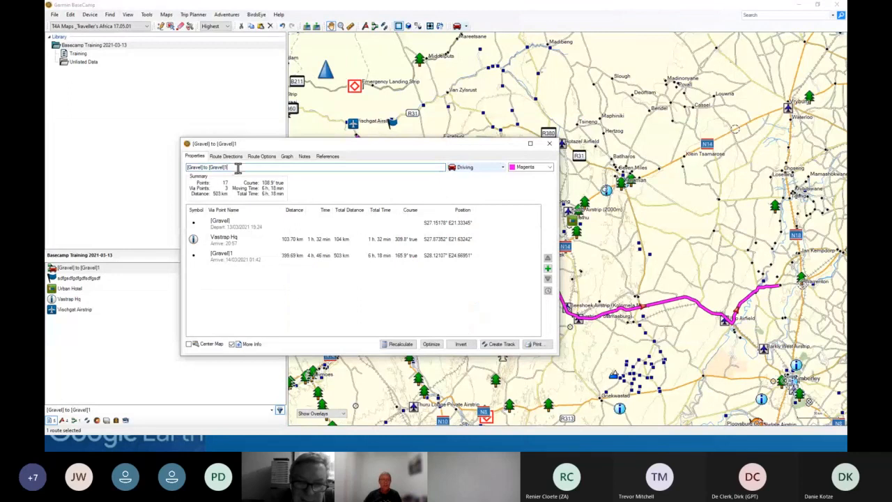
drag(237, 168, 166, 175)
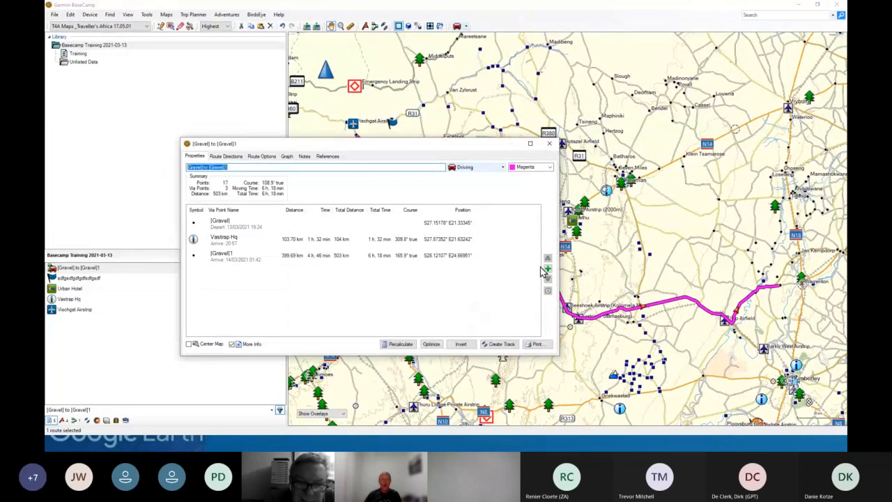
text(2021)
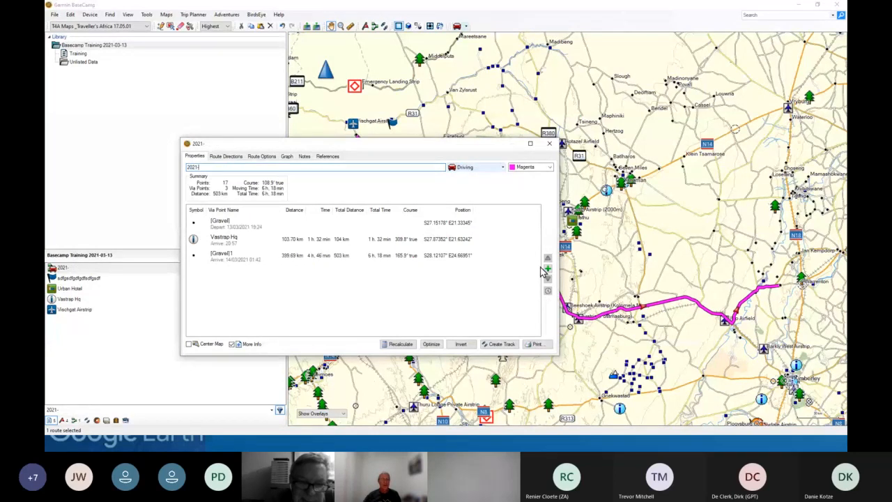
text(-08 Rondty)
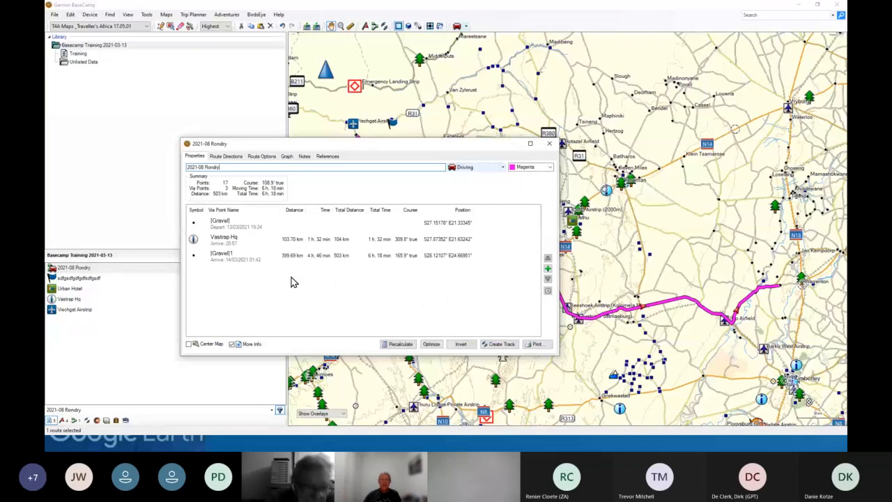
- Add the Urban Hotel waypoint to the route and optimize the via point order without keeping the hotel as the last point
click(547, 268)
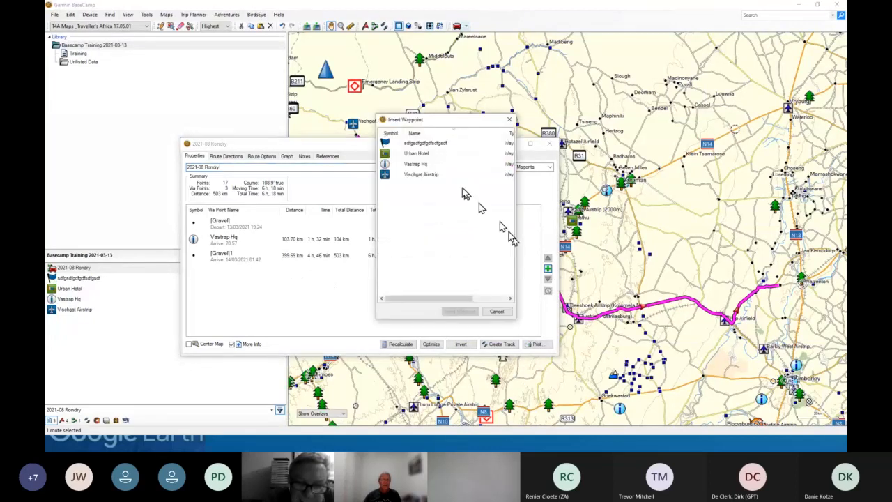
double_click(413, 154)
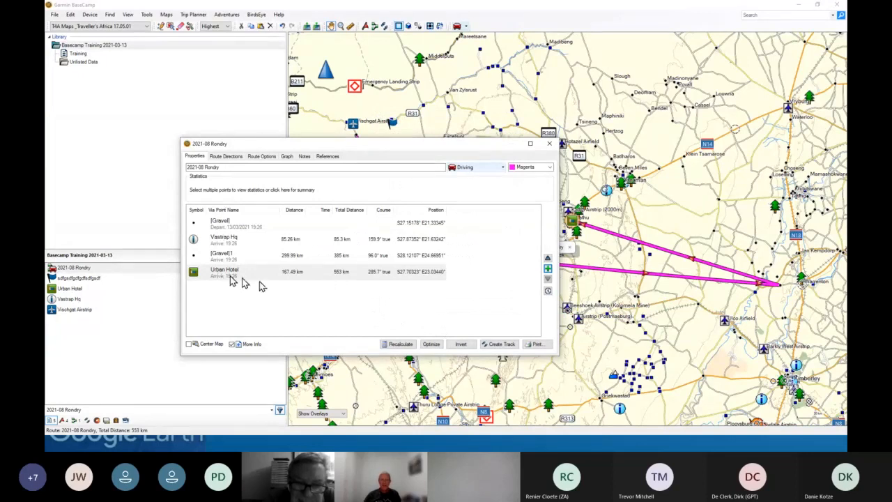
click(431, 345)
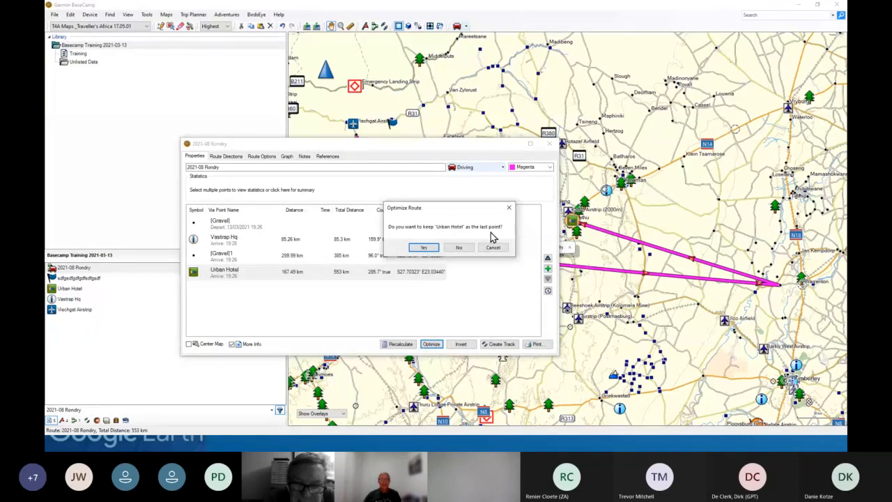
click(459, 248)
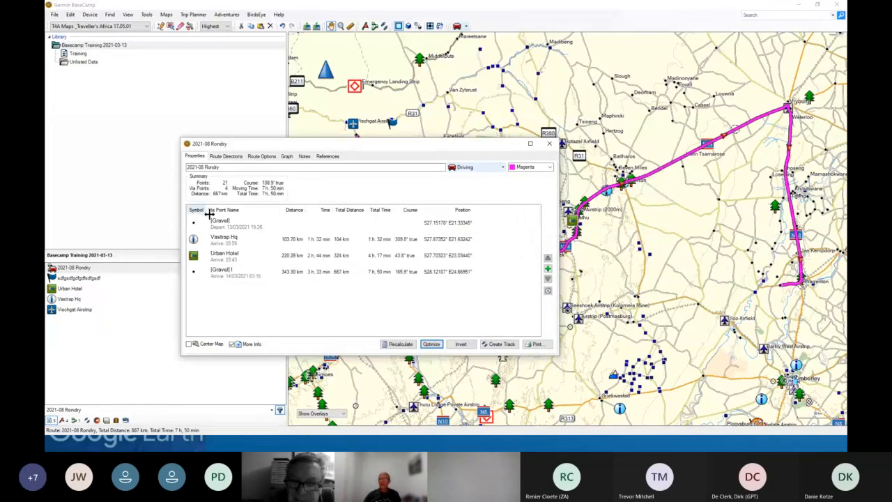
- Uncover the route on the map, invert and recalculate 2021-08 Rondry, and close its properties
drag(328, 143, 219, 208)
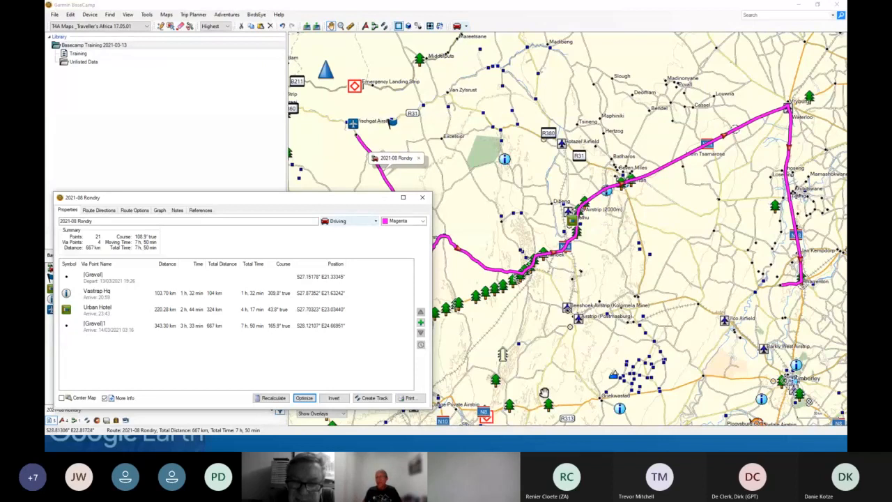
drag(344, 198, 490, 122)
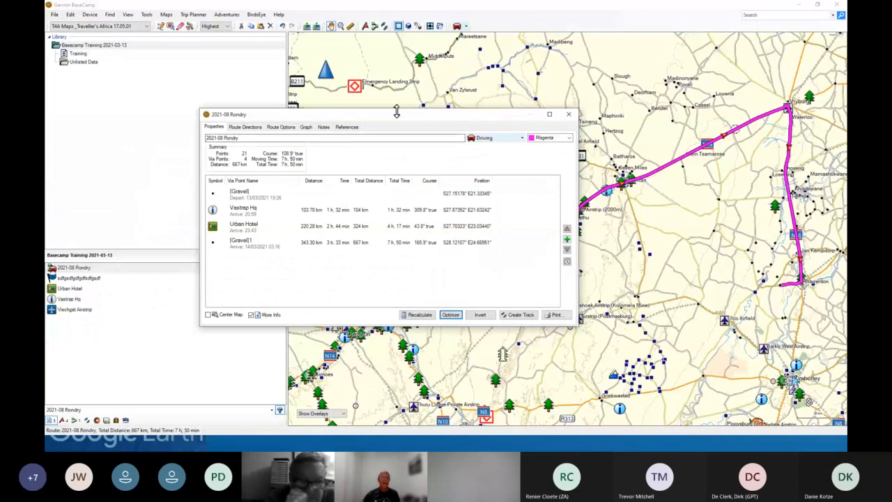
drag(396, 113, 292, 10)
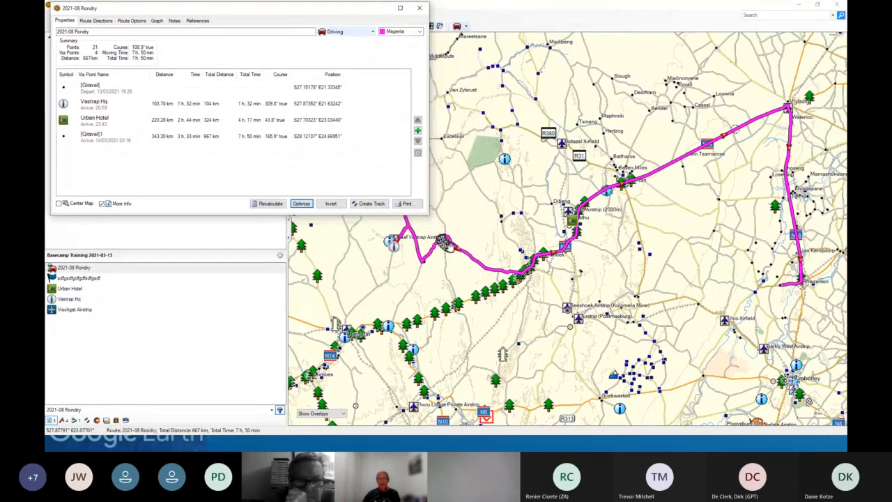
click(75, 269)
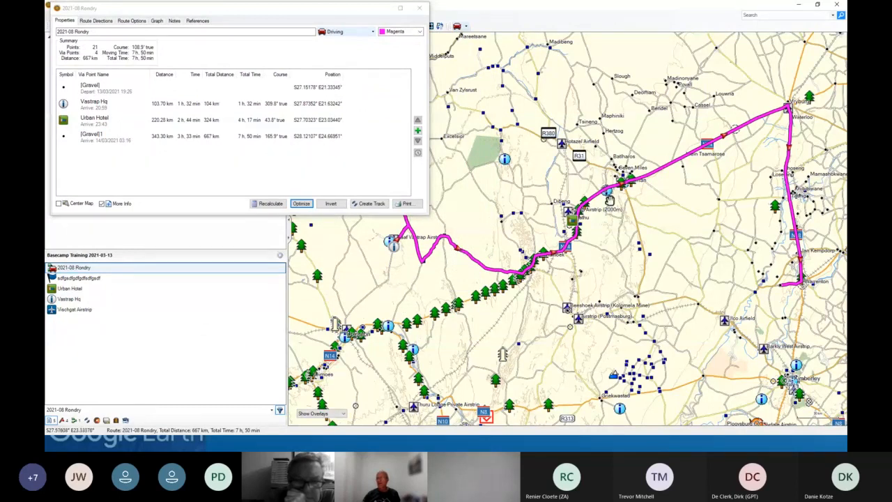
click(331, 206)
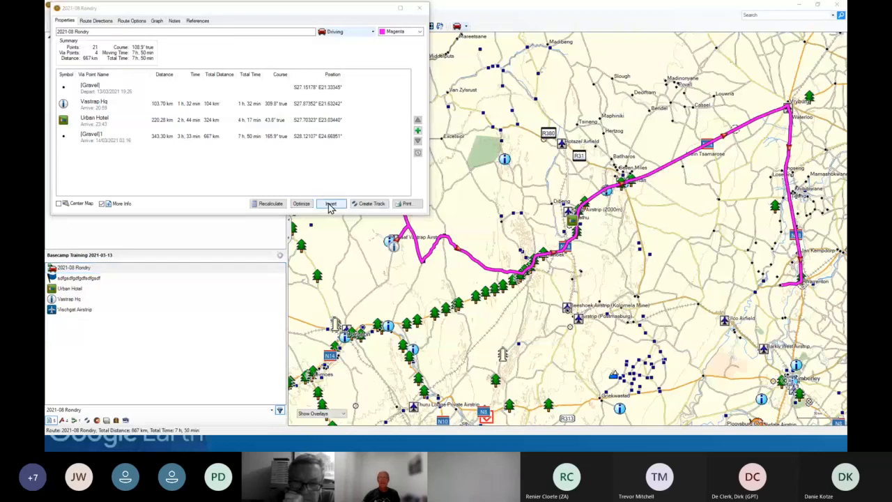
click(330, 204)
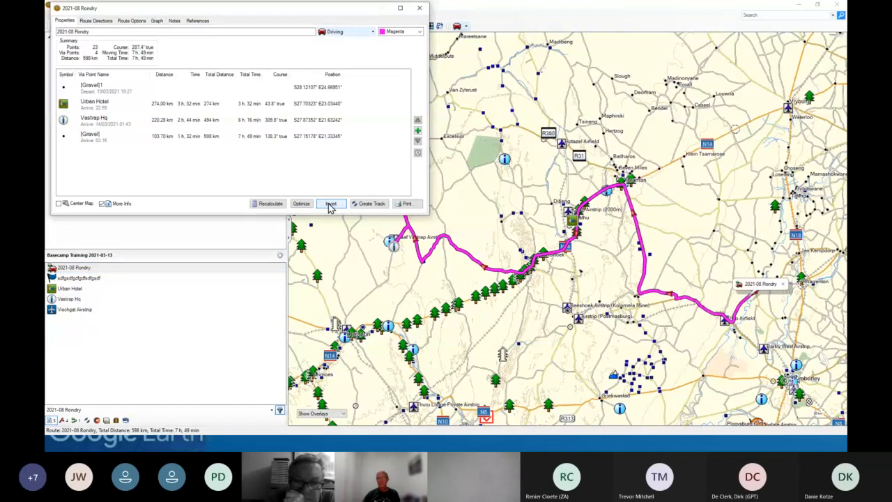
click(269, 203)
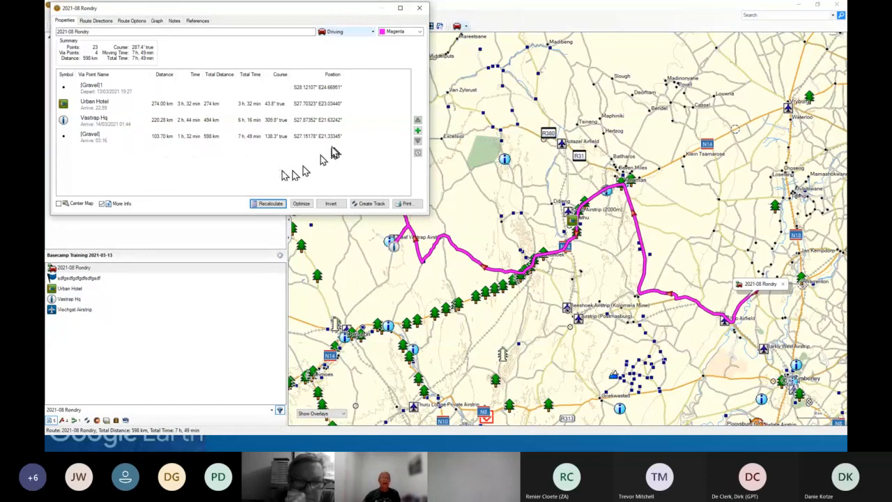
click(418, 7)
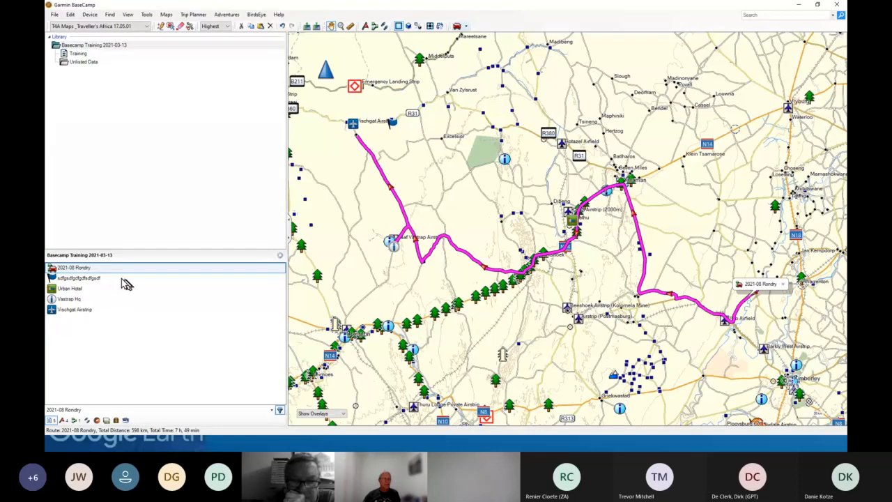
- Review the inverted route's via points, distances and times in its properties
double_click(101, 271)
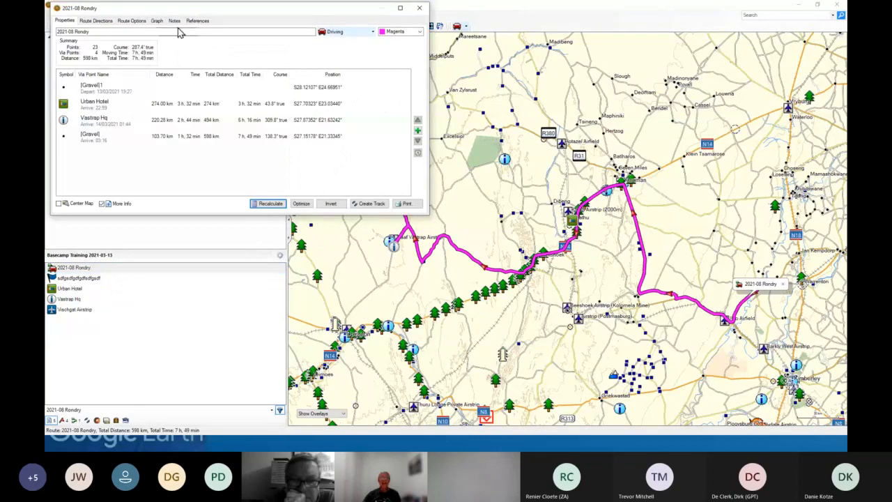
drag(218, 11, 283, 116)
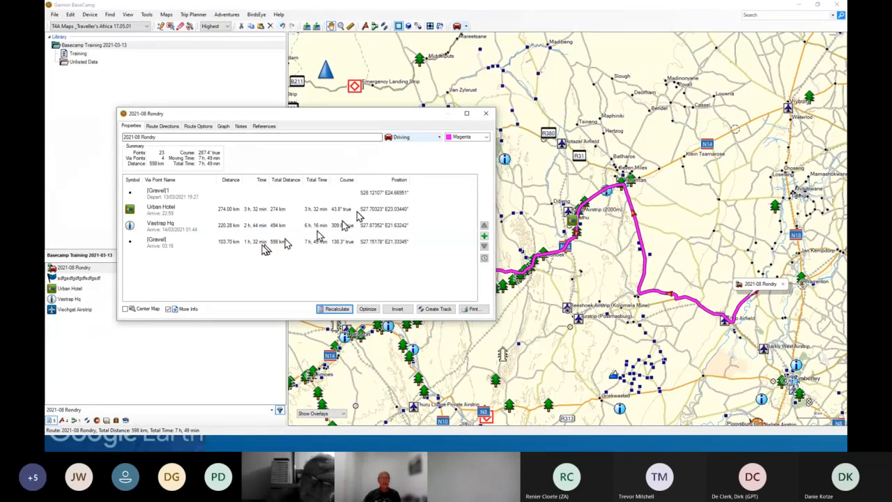
click(485, 115)
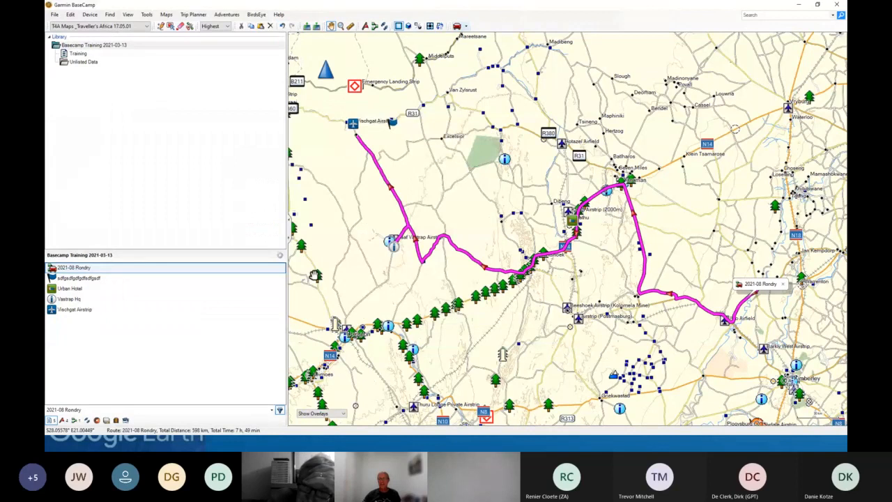
- Duplicate the 2021-08 Rondry route without duplicating its waypoints
click(98, 269)
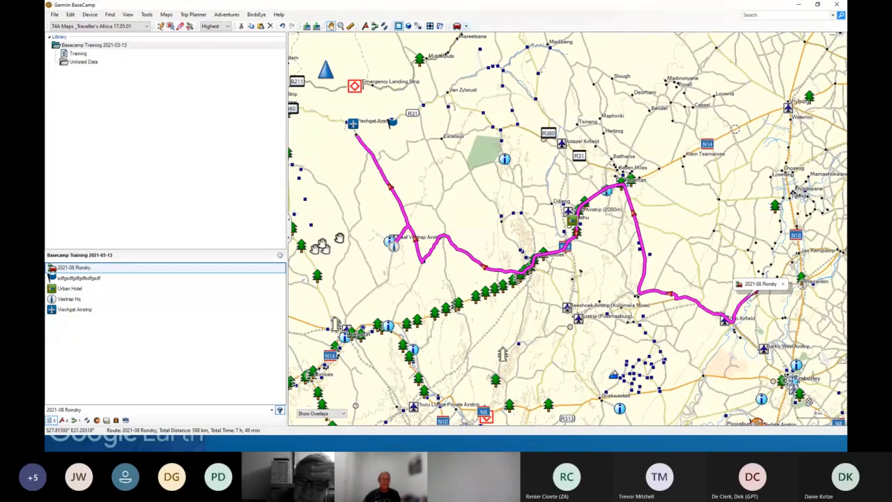
right_click(80, 271)
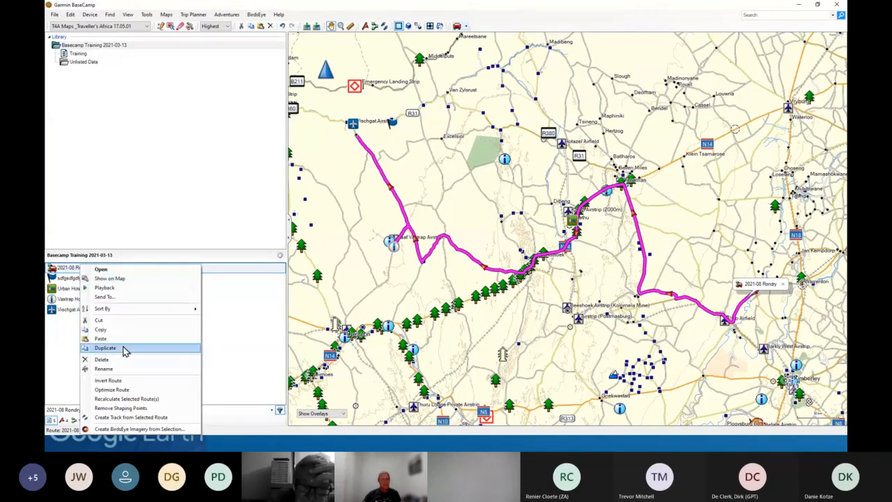
click(123, 347)
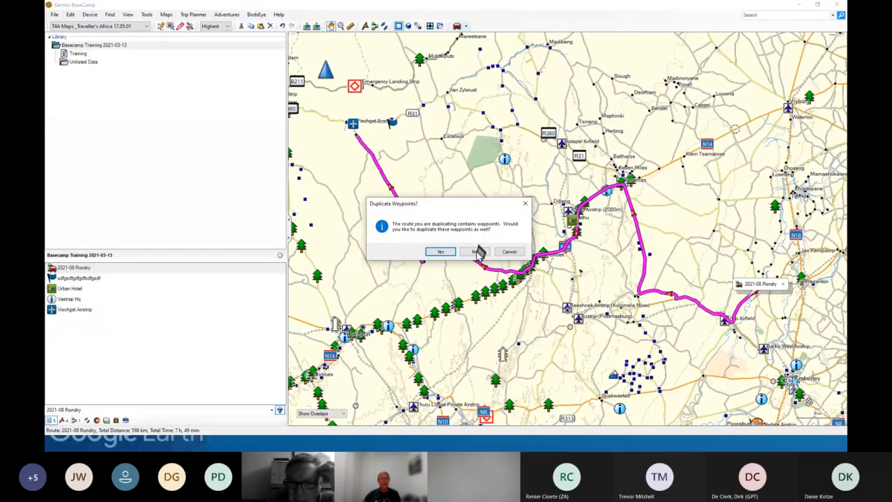
click(478, 252)
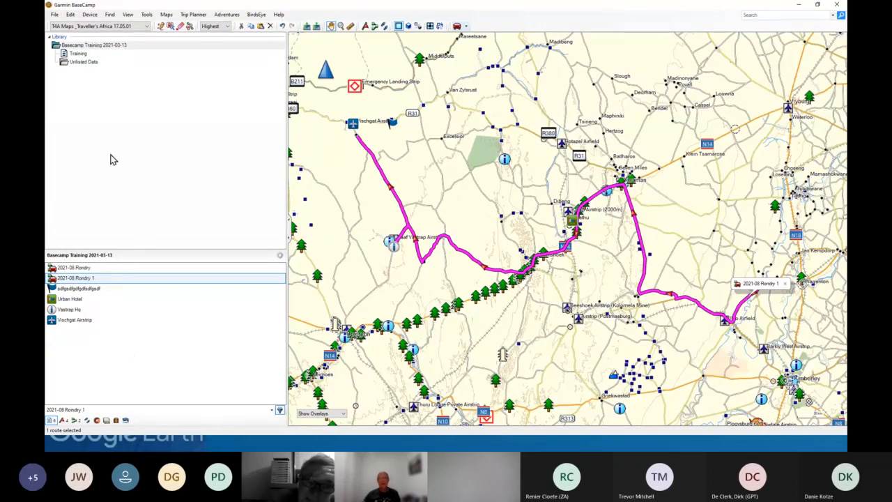
- Show the contents of the Training list and select its waypoints as a continuous range from the first to Vischgat Airstrip
click(82, 46)
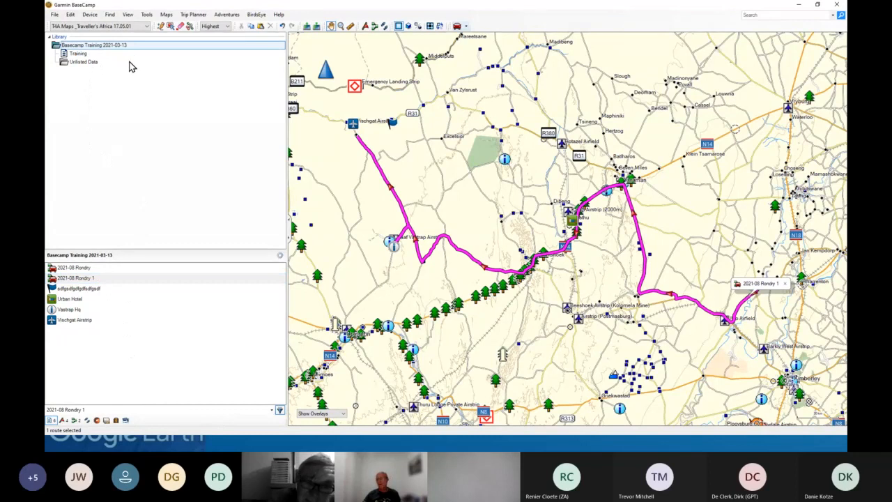
key(Down)
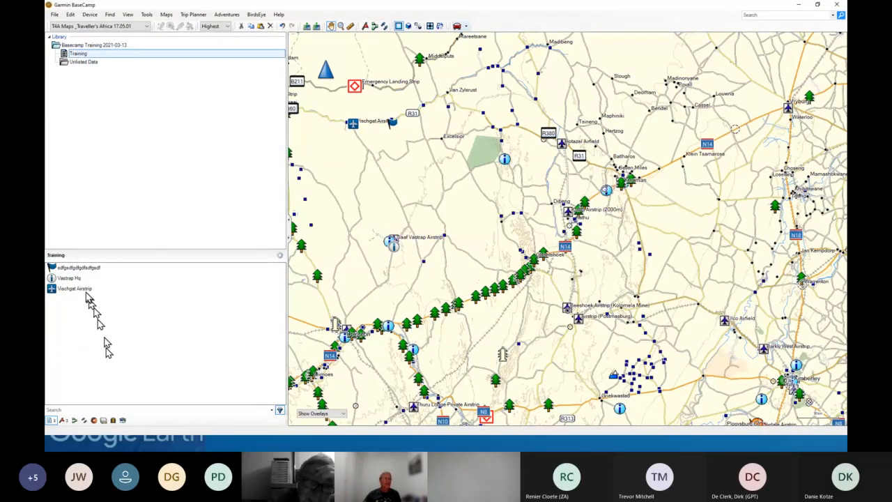
click(67, 269)
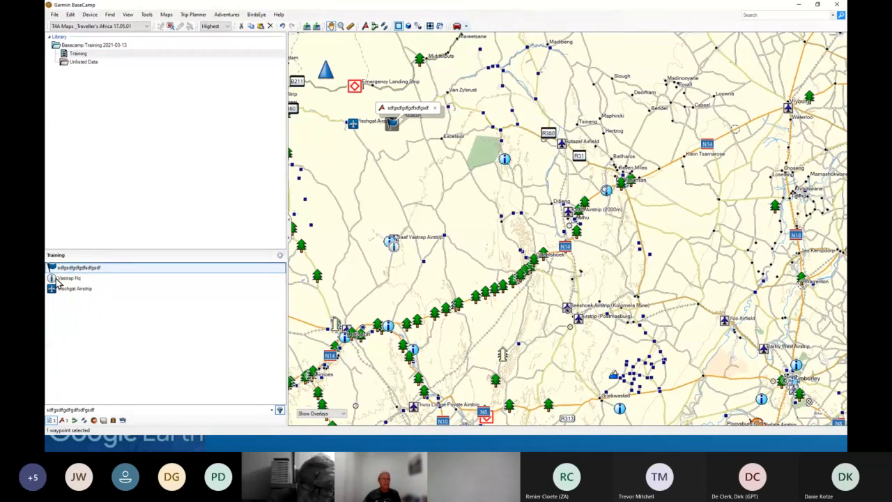
click(58, 289)
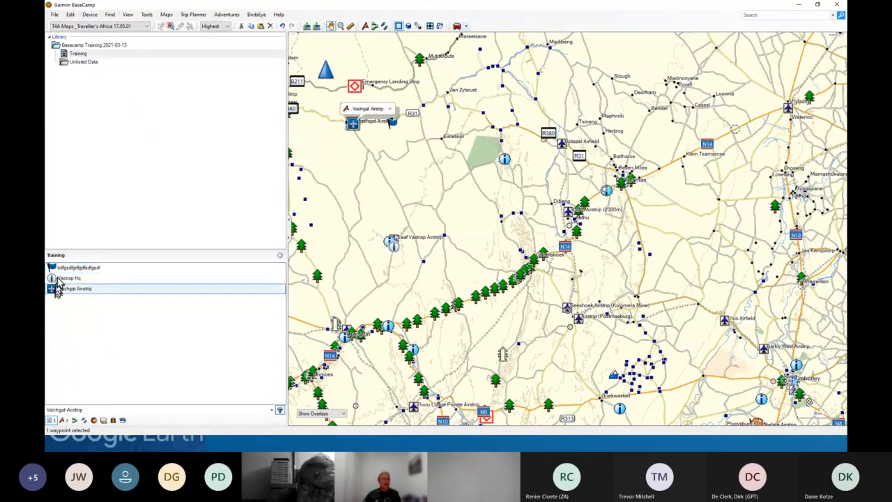
click(60, 268)
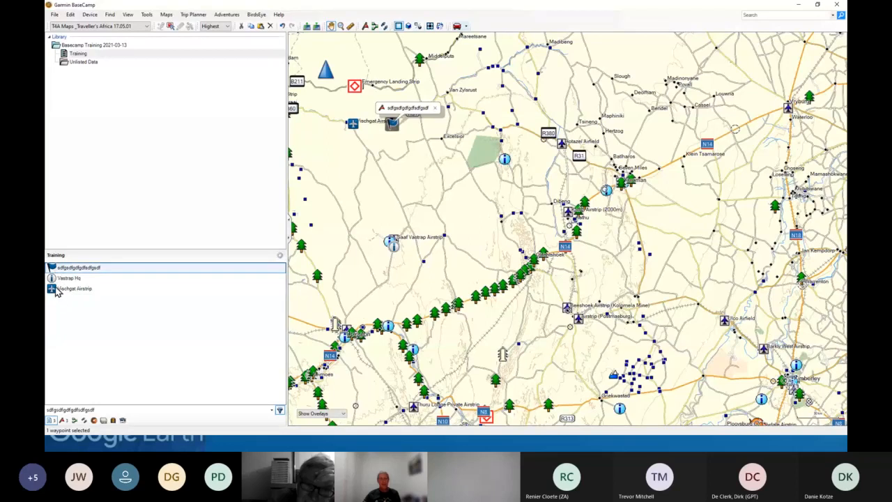
shift+click(73, 288)
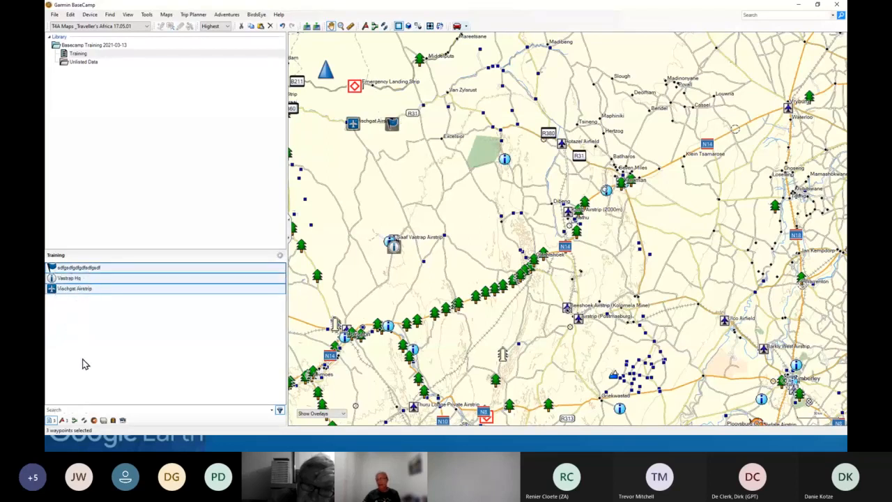
- Select only the blue flag waypoint and Vischgat Airstrip, leaving Vastrap Hq out of the selection
click(57, 269)
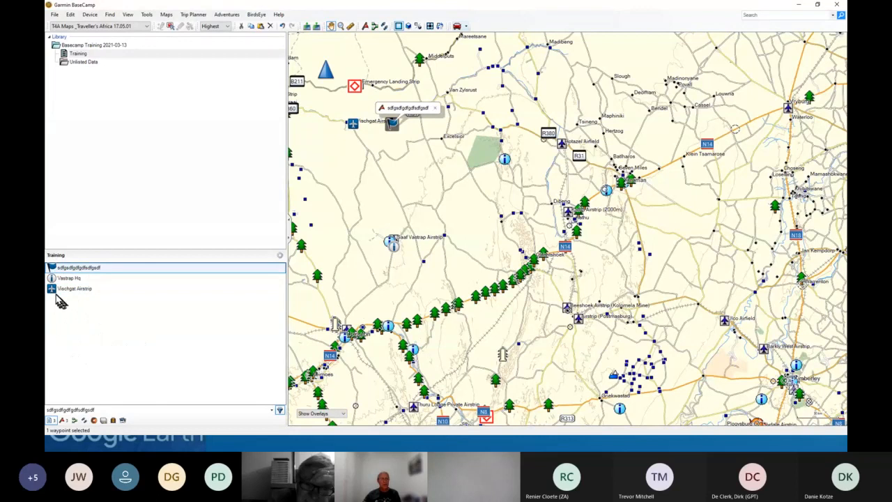
ctrl+click(58, 289)
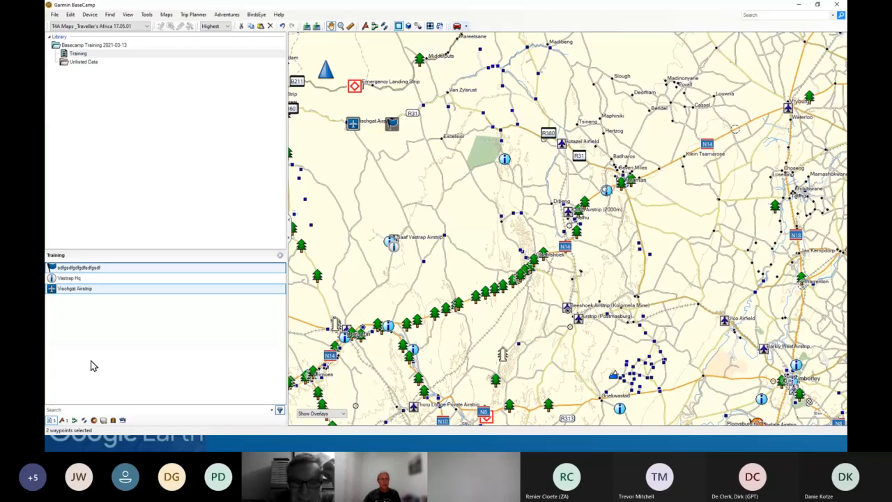
- Select all waypoints in the Training list at once, and reduce the selection to Vischgat Airstrip
key(ctrl+a)
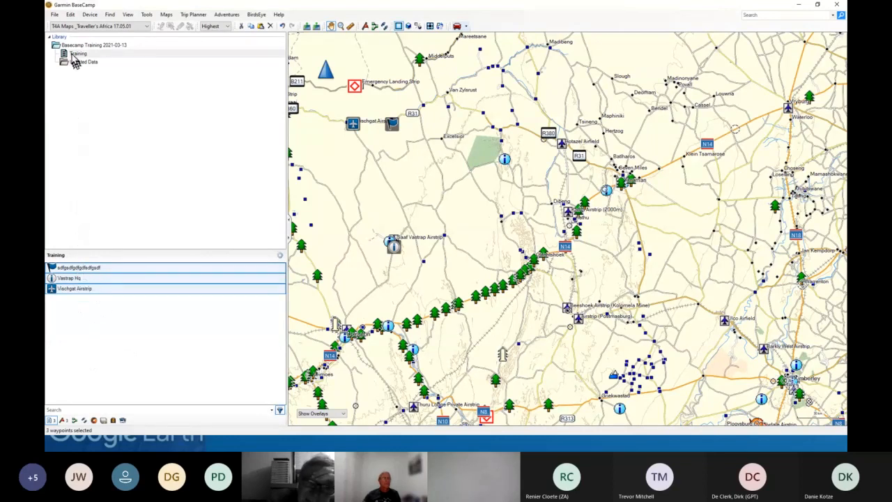
click(120, 107)
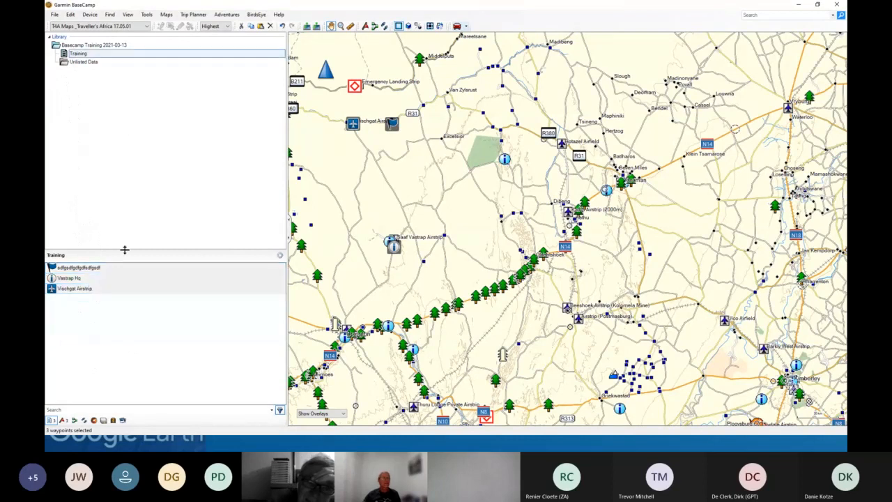
click(118, 288)
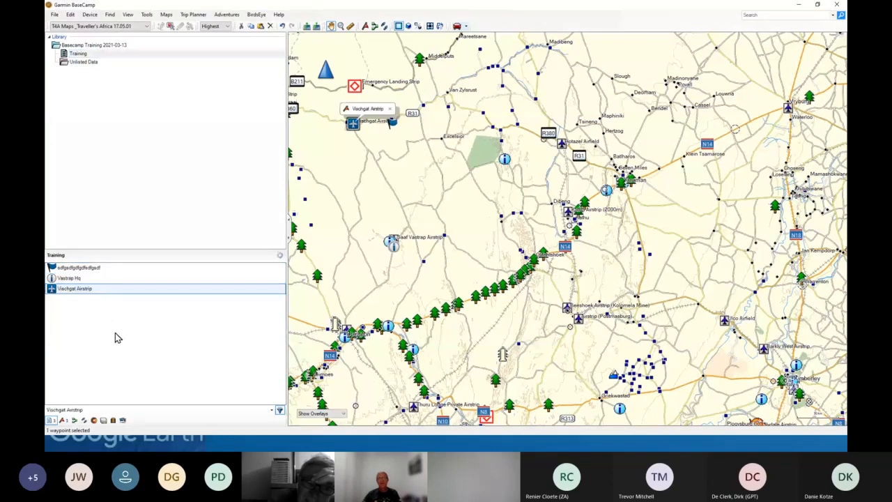
- Compare the contents of the training database and the Training list, and hide the data type filter bar
click(84, 46)
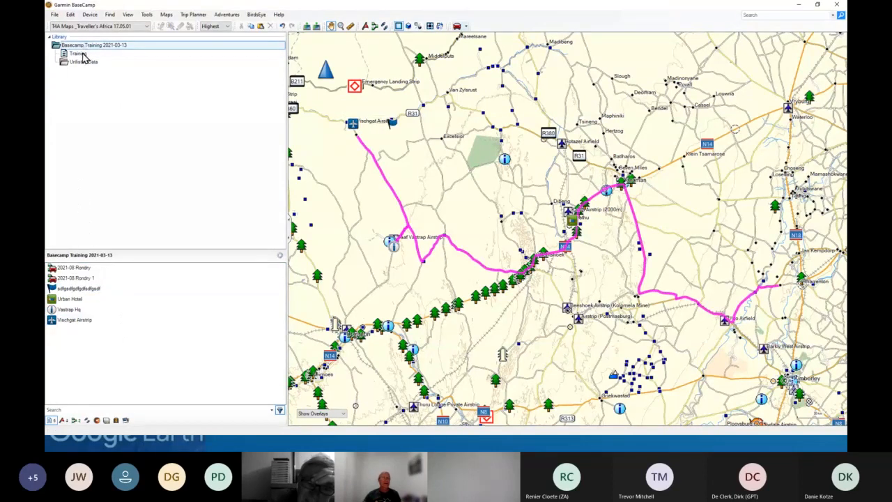
click(80, 54)
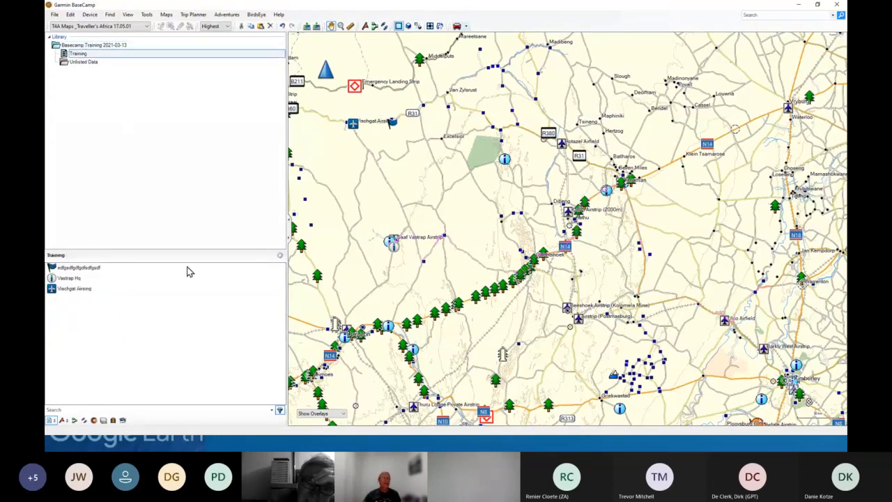
click(280, 410)
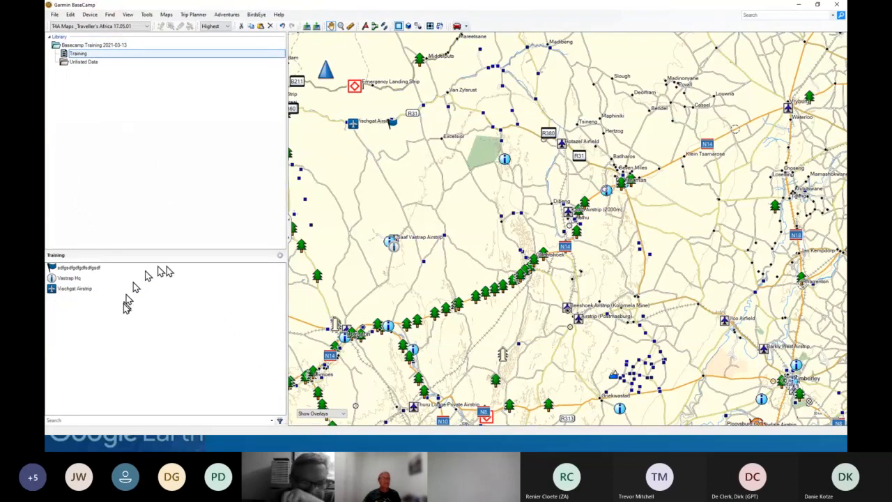
- Add the 2021-08 Rondry and 2021-08 Rondry 1 routes from the database to the Training list and show the list's contents
click(93, 45)
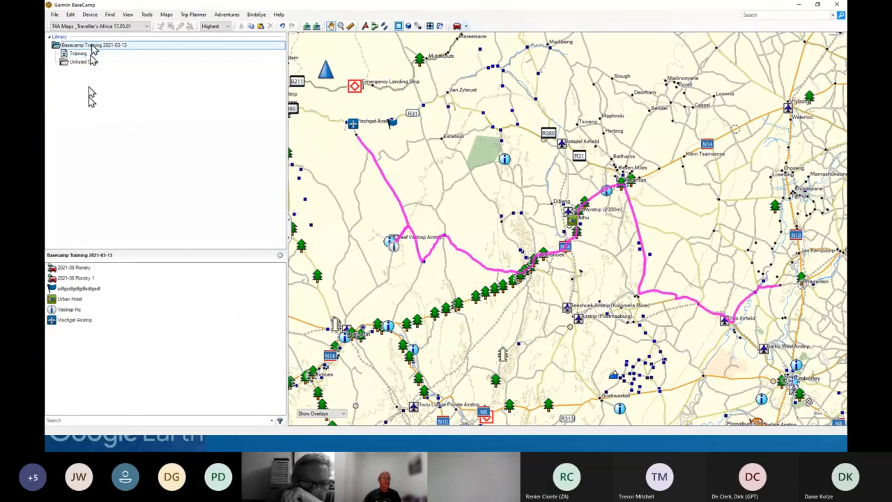
click(66, 268)
ctrl+click(59, 279)
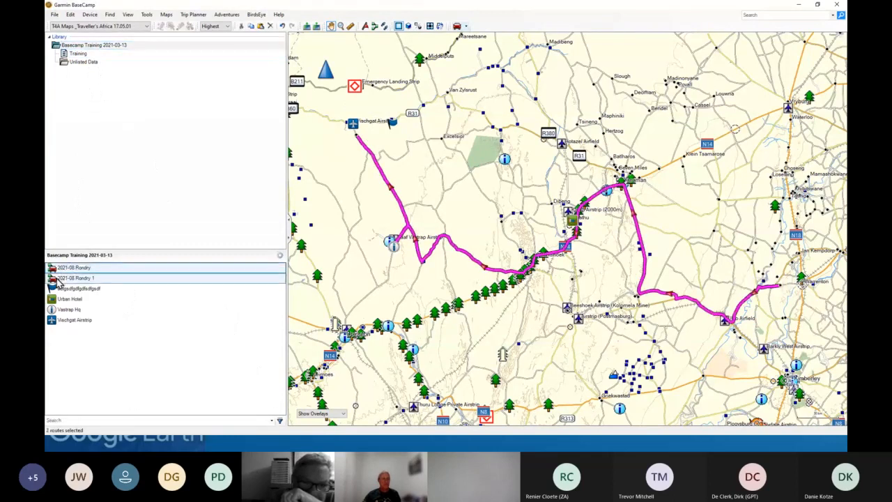
drag(60, 280, 80, 61)
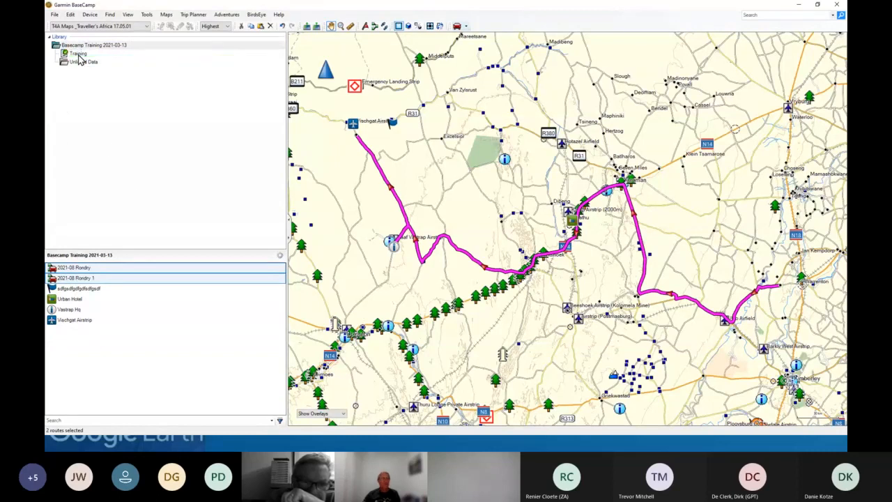
click(78, 55)
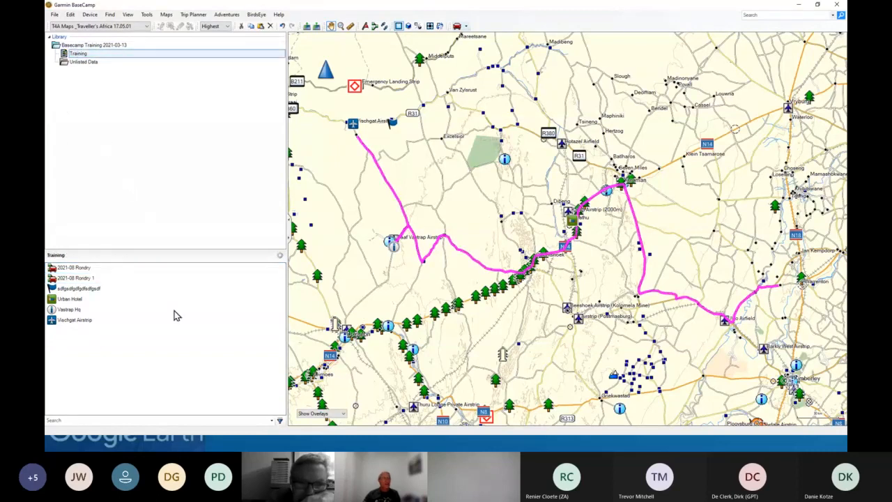
- Rename the duplicate route 2021-08 Rondry 1 as 2021-08 Rondry Day 1
click(75, 269)
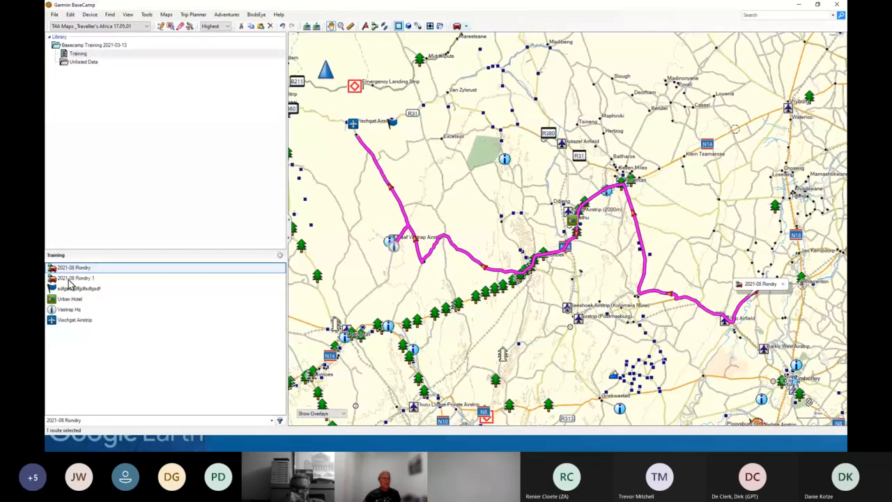
click(72, 279)
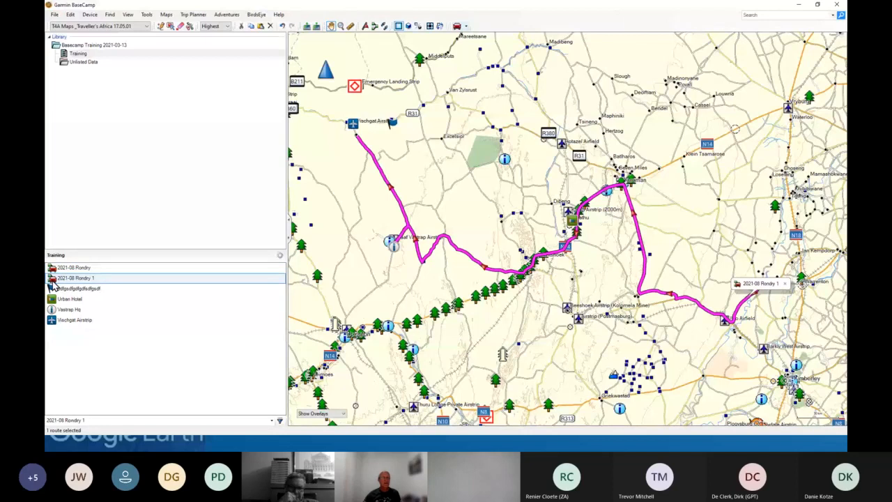
double_click(51, 280)
click(170, 137)
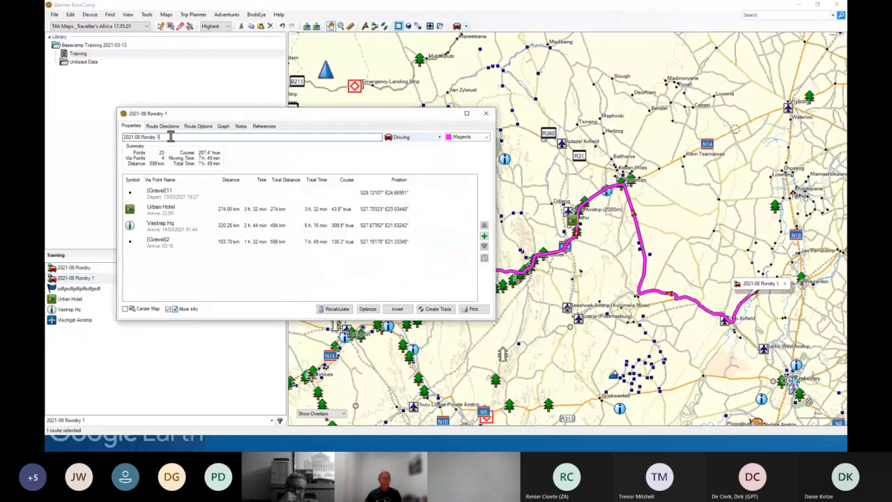
key(BackSpace)
text(Day)
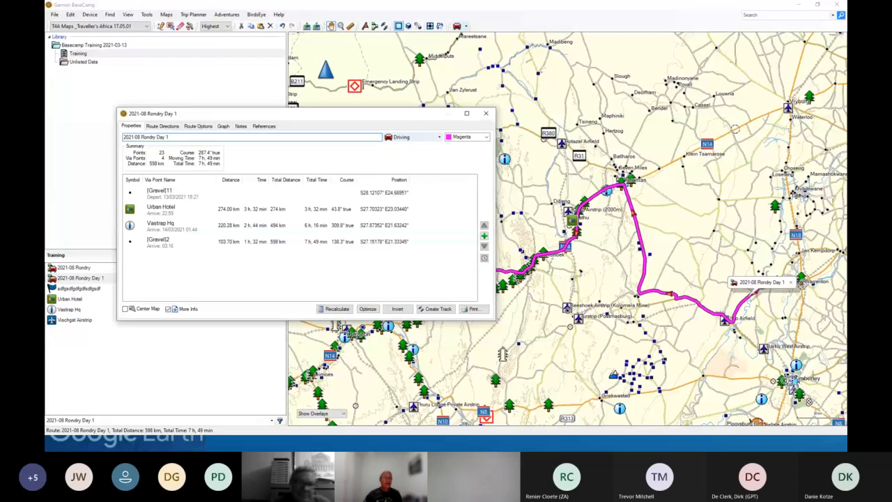
- Change the day number to two digits so the duplicate's name reads 2021-08 Rondry Day 01
key(BackSpace)
key(BackSpace)
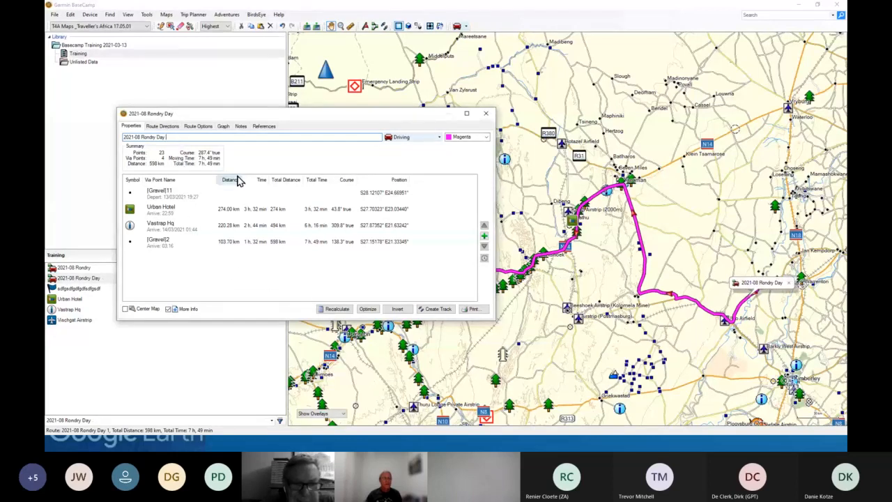
text(1)
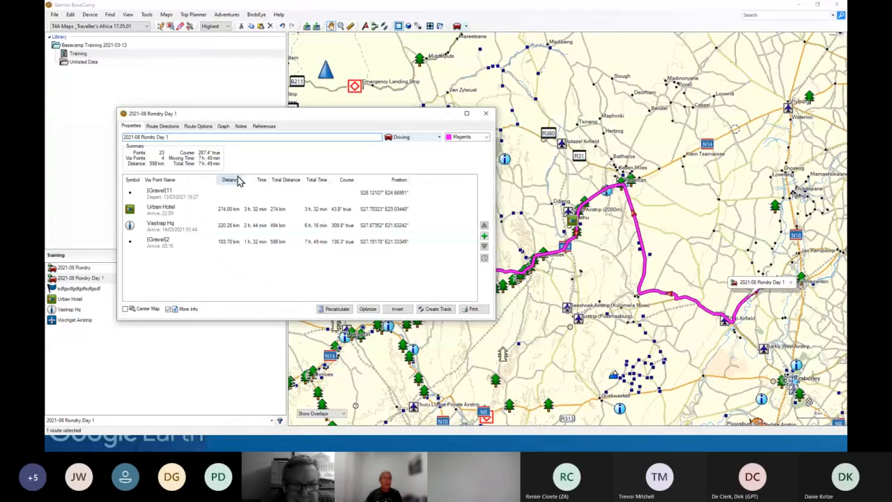
key(BackSpace)
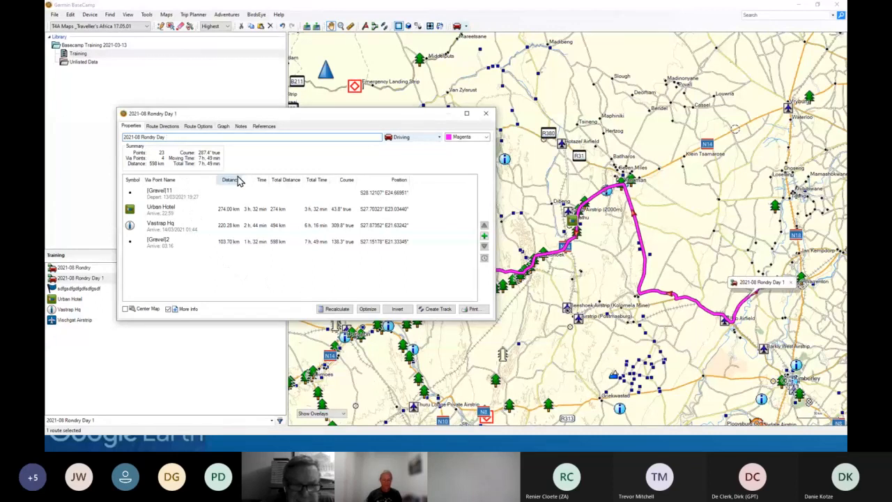
text(1)
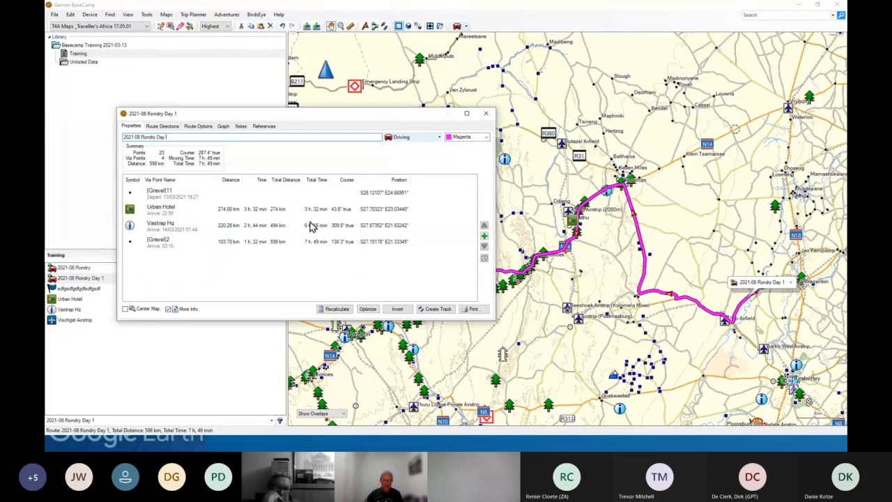
key(BackSpace)
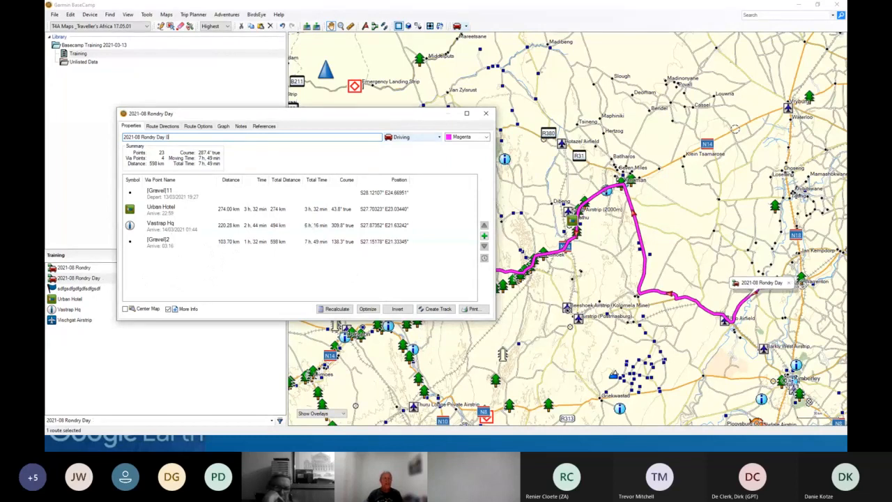
text(01)
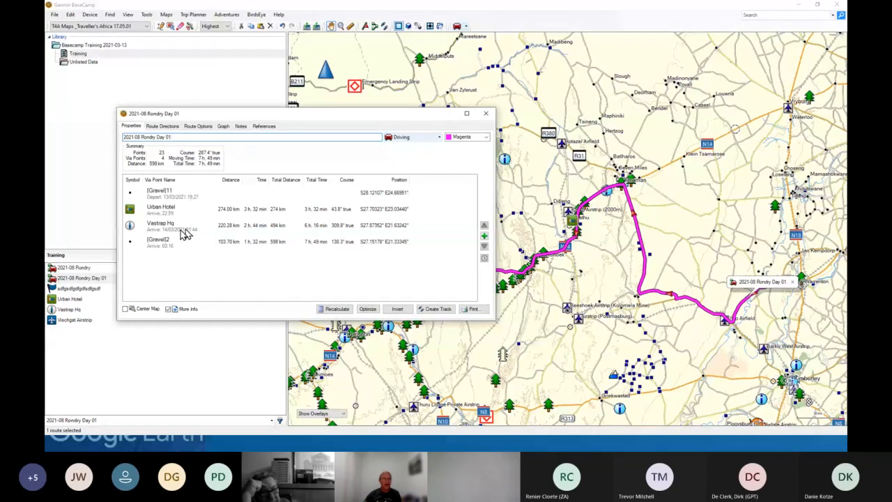
- Delete the Vastrap Hq and [Gravel]2 via points from the Day 01 route, recalculate it and close its properties
click(167, 195)
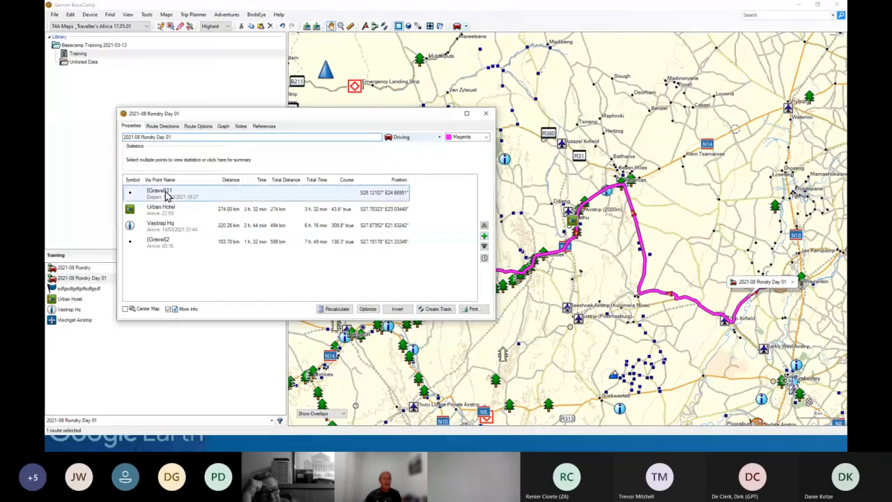
click(160, 227)
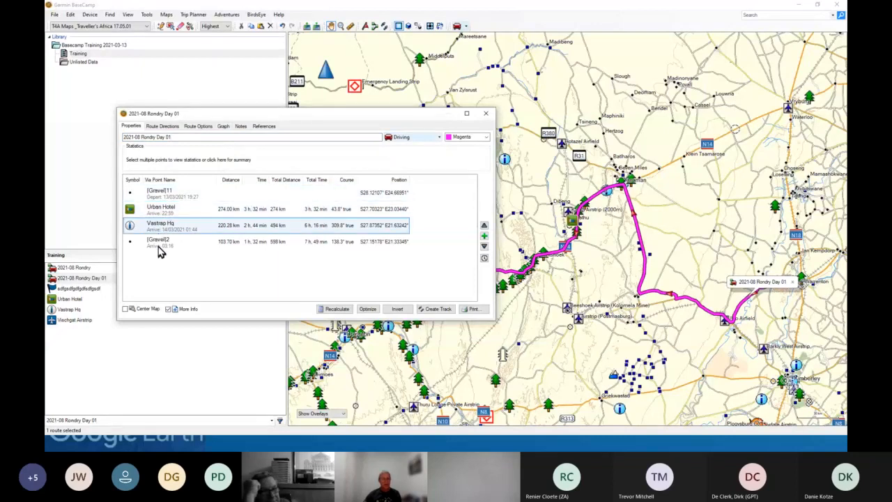
shift+click(158, 246)
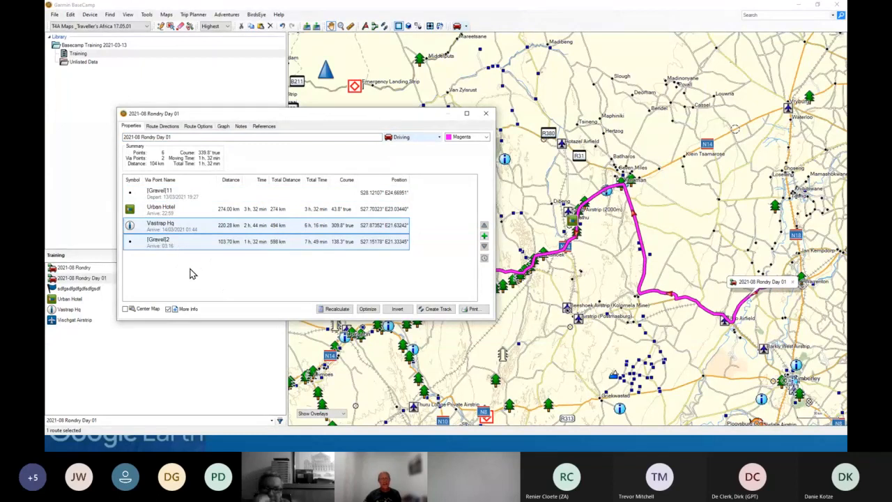
right_click(200, 244)
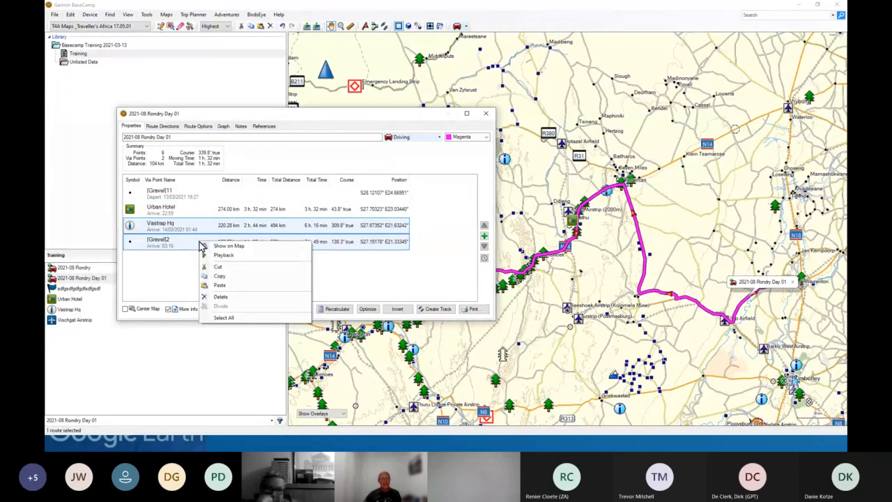
click(221, 298)
click(339, 310)
click(339, 310)
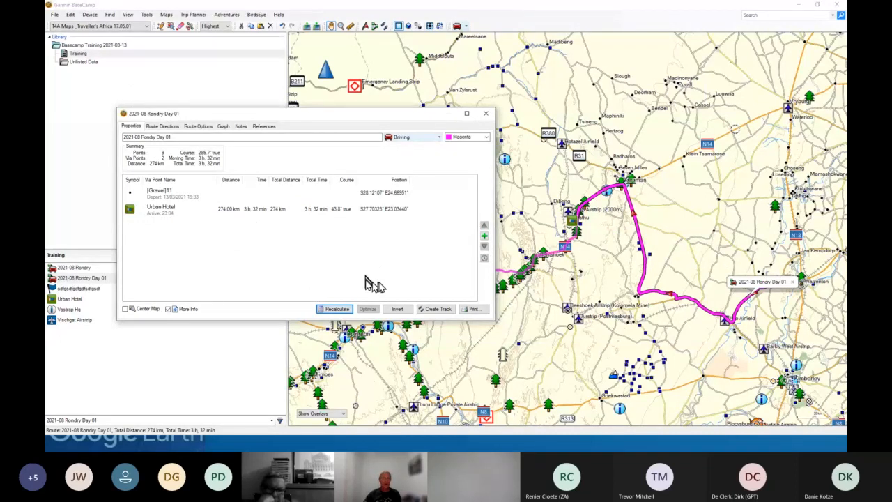
click(485, 113)
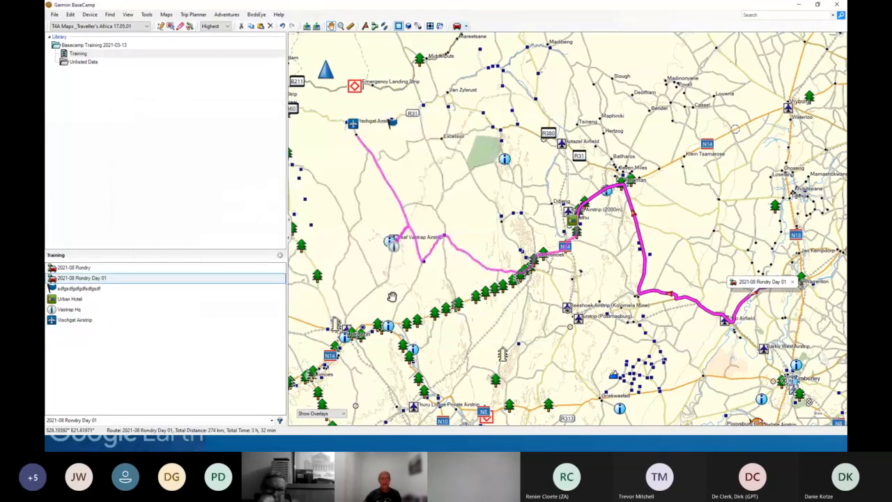
- Make another duplicate of the full 2021-08 Rondry route without duplicating its waypoints
click(57, 269)
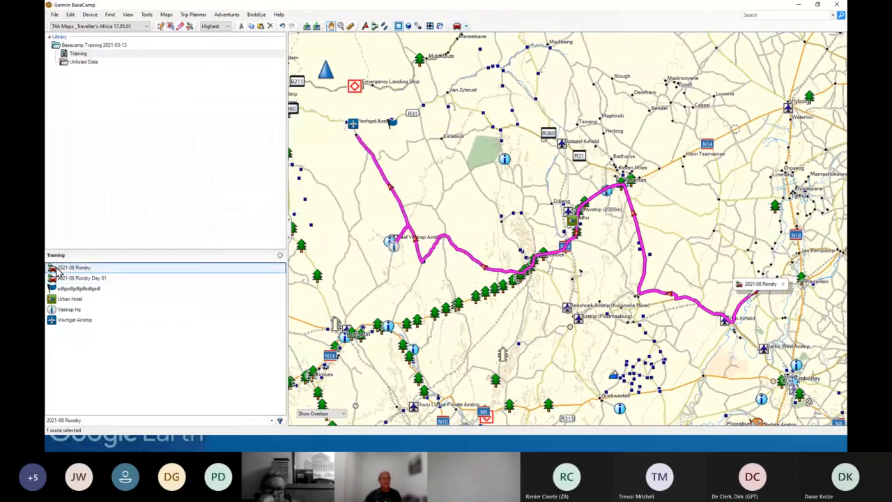
right_click(59, 273)
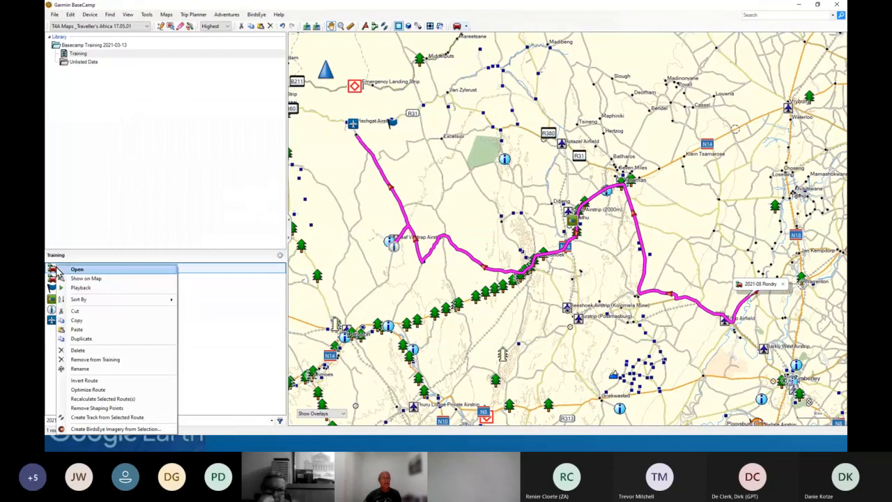
click(85, 338)
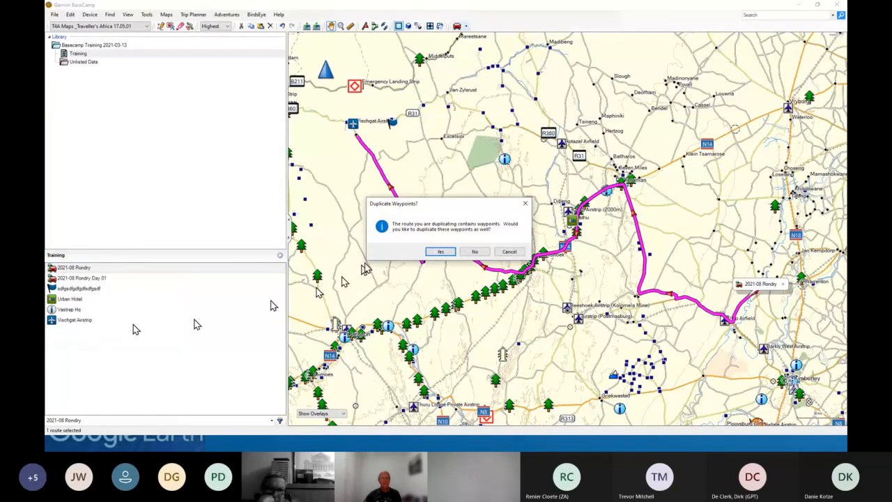
click(474, 253)
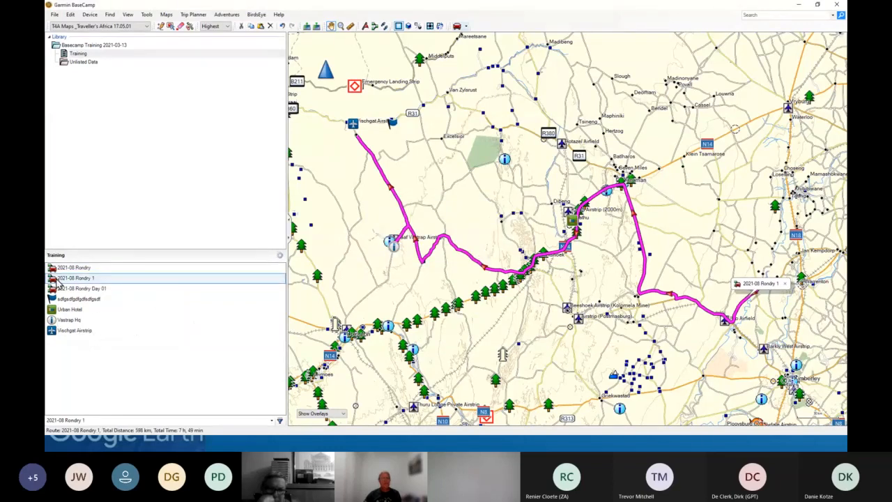
- Delete the starting via point [Gravel]12 from the new duplicate so it departs from Urban Hotel, and recalculate the route
double_click(59, 279)
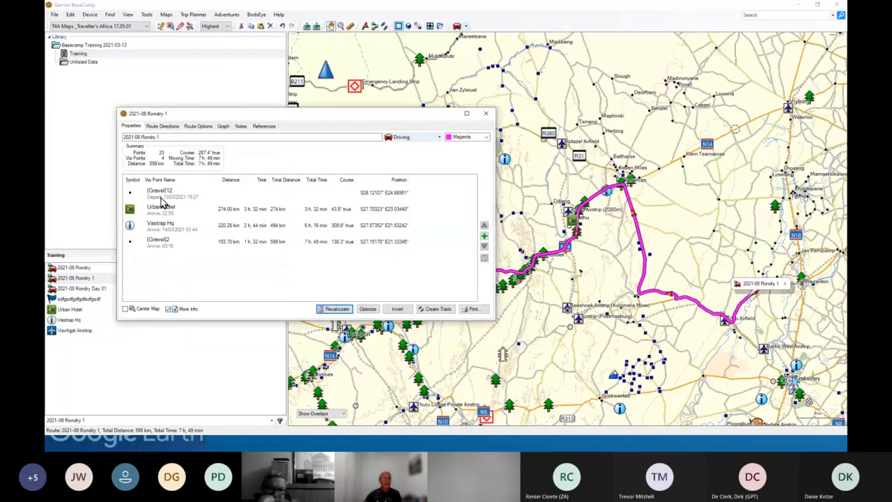
click(160, 196)
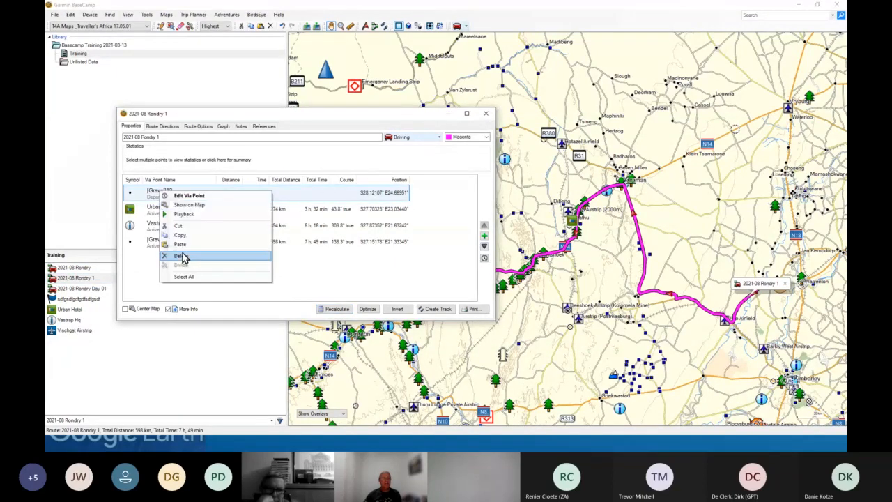
click(183, 257)
click(337, 309)
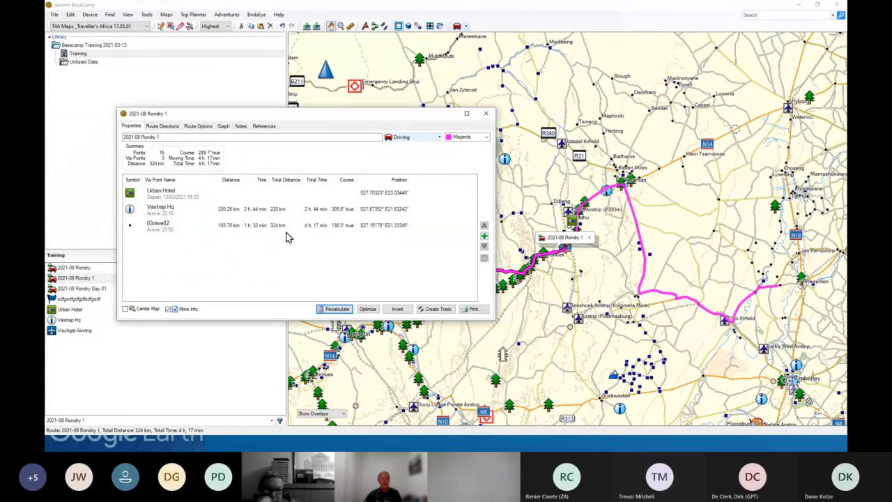
- Rename the shortened duplicate as 2021-08 Rondry Day 02 and close its properties
click(173, 137)
key(BackSpace)
text(02)
key(Return)
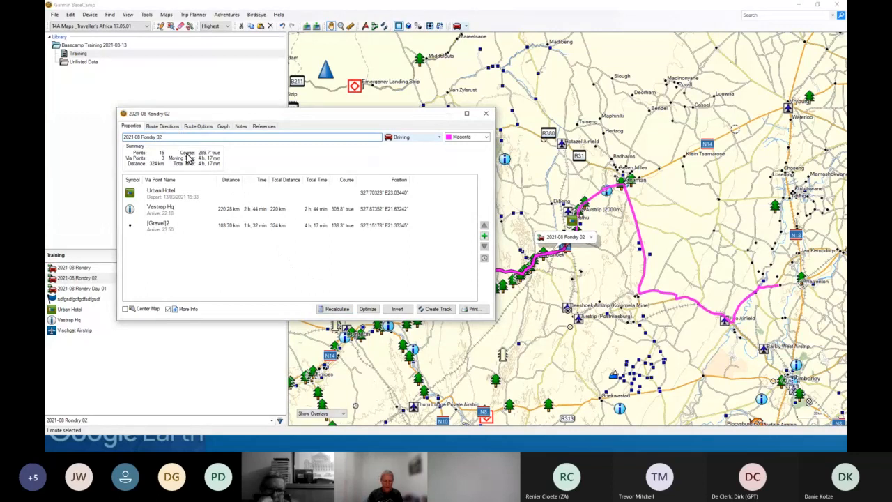
text(Day)
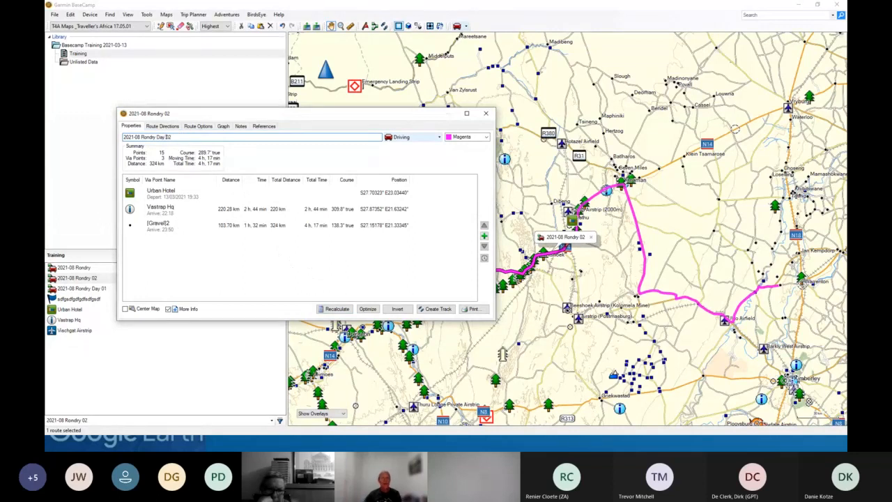
click(485, 113)
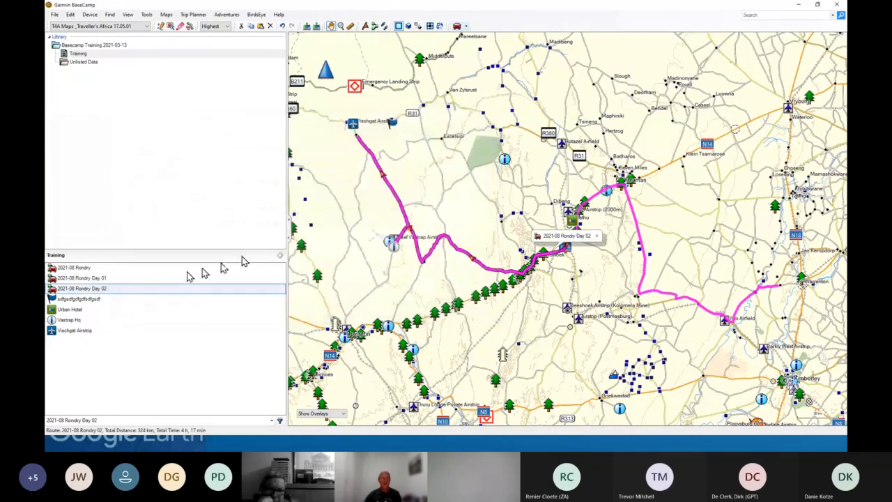
- Highlight the Day 01 and Day 02 routes in turn to compare their sections on the map
click(87, 278)
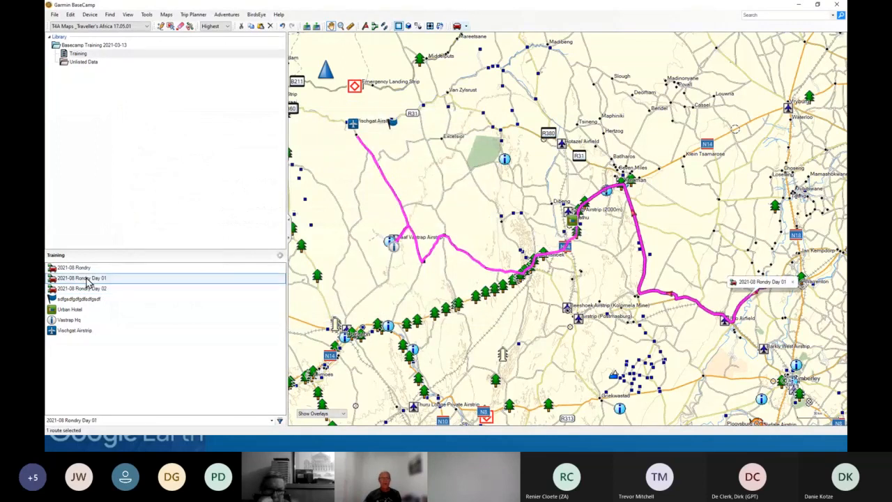
click(84, 288)
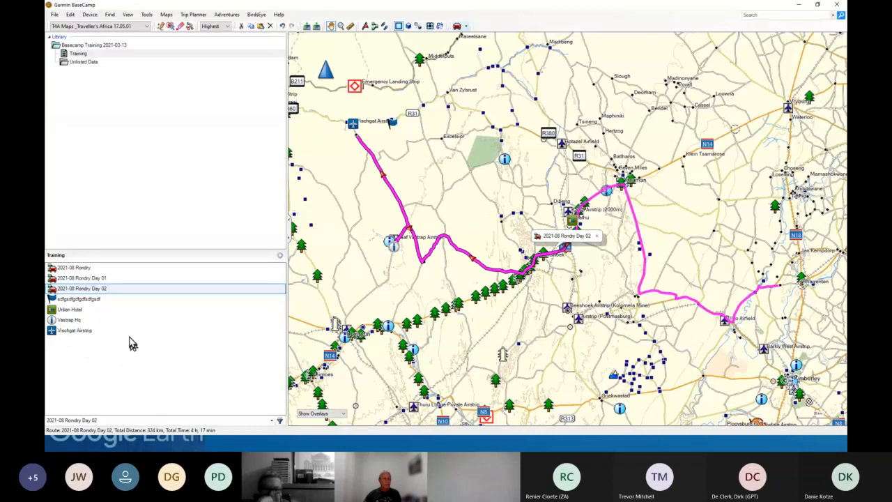
- Create a route from the selected waypoints Urban Hotel, Vischgat Airstrip and Vastrap Hq
click(55, 311)
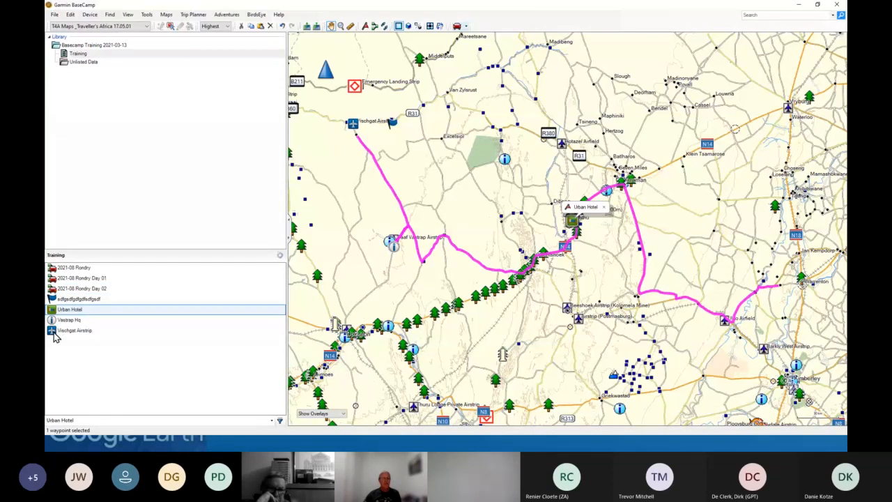
ctrl+click(54, 332)
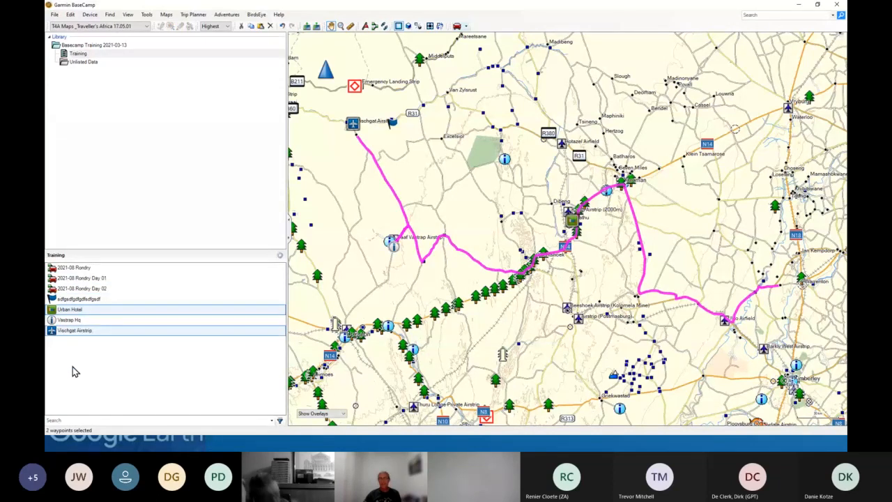
ctrl+click(52, 320)
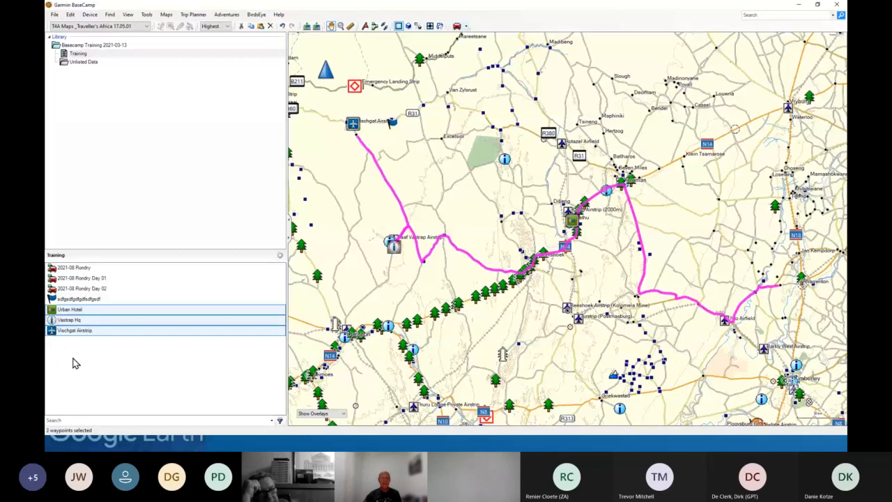
right_click(117, 324)
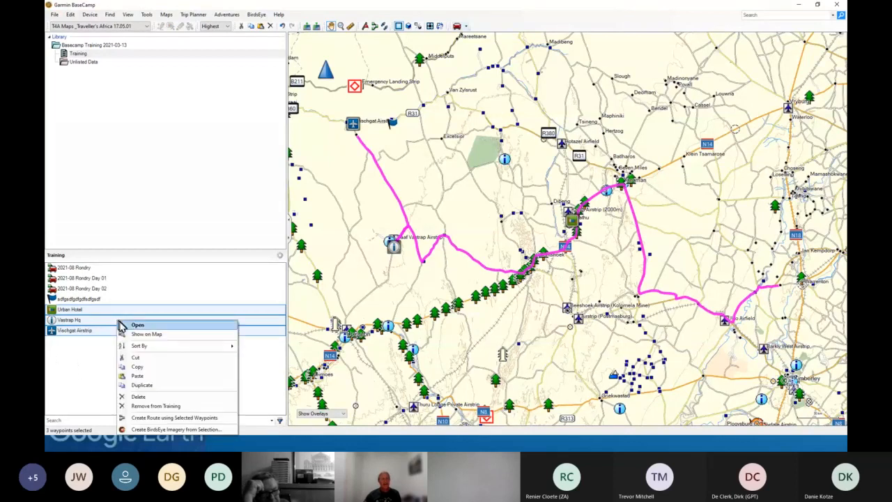
click(155, 418)
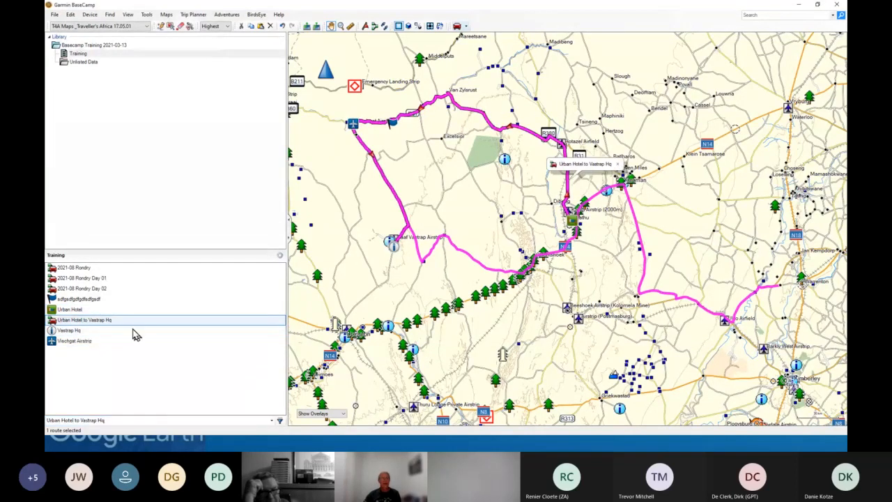
- Examine the via points and summary in the new Urban Hotel to Vastrap Hq route's properties, keeping the map in view, and close them
double_click(52, 322)
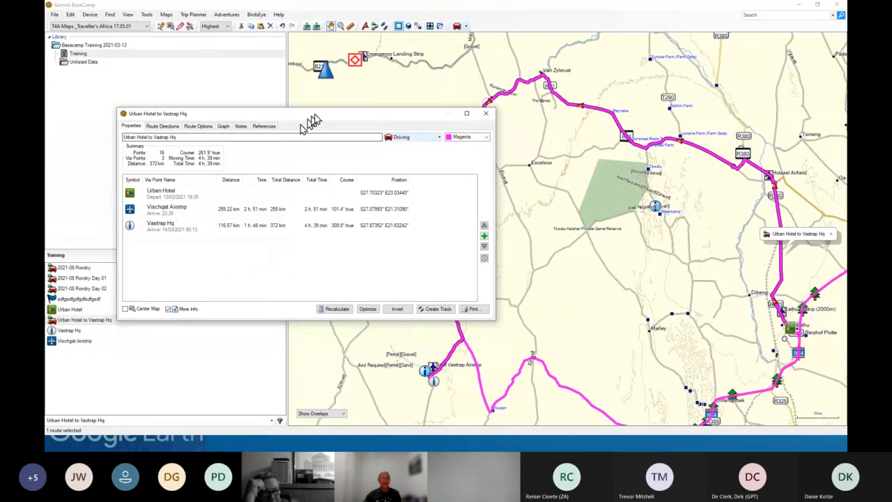
drag(310, 115, 232, 74)
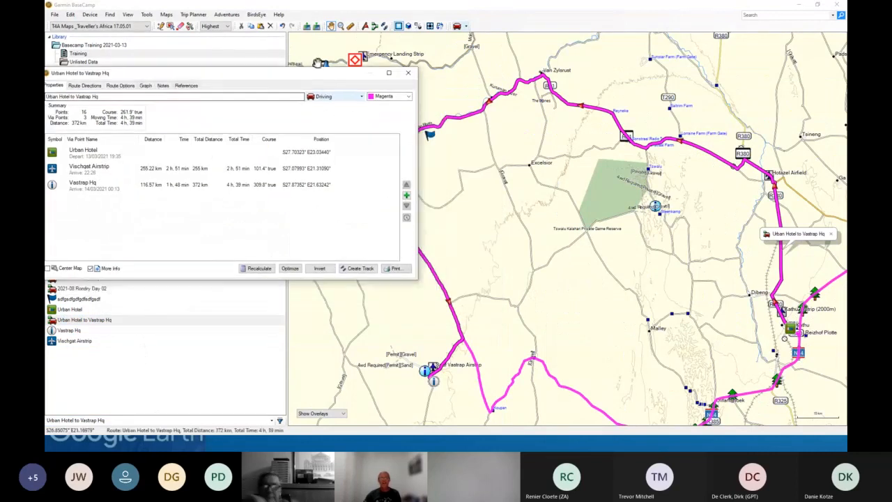
drag(329, 74, 203, 59)
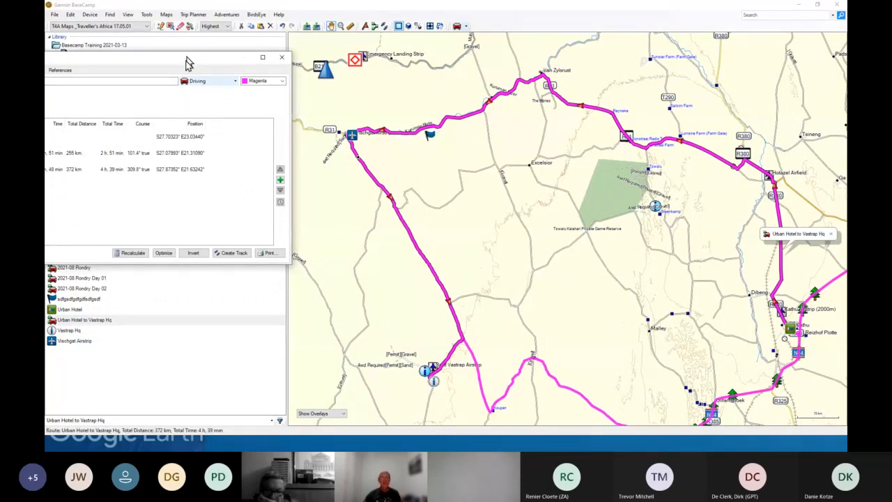
drag(188, 60, 475, 94)
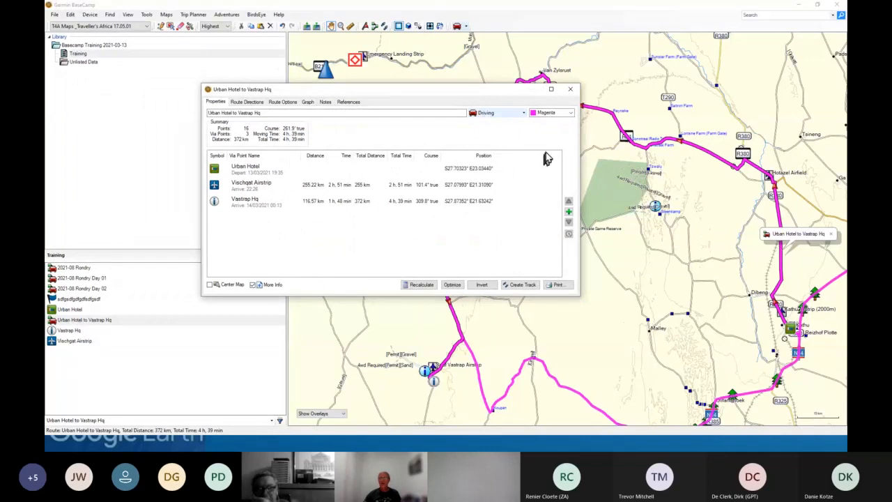
click(570, 91)
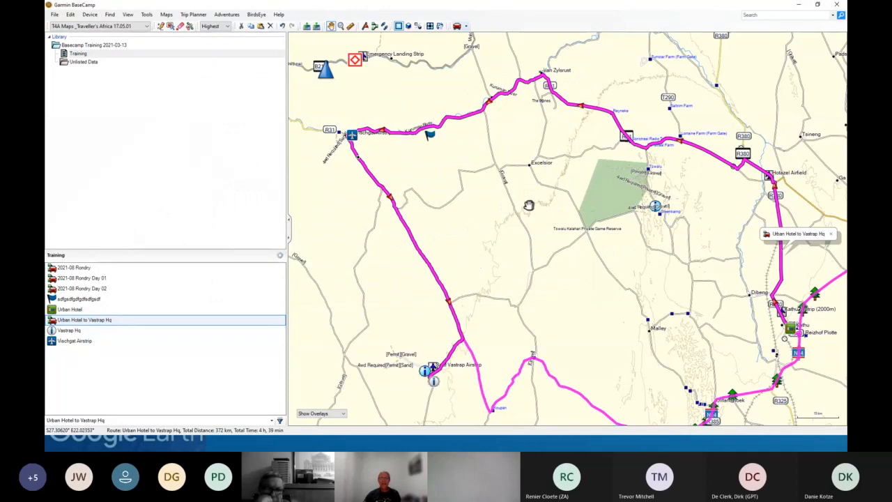
- Highlight the Day 02 route and the Urban Hotel to Vastrap Hq route in turn to compare them on the map
click(94, 320)
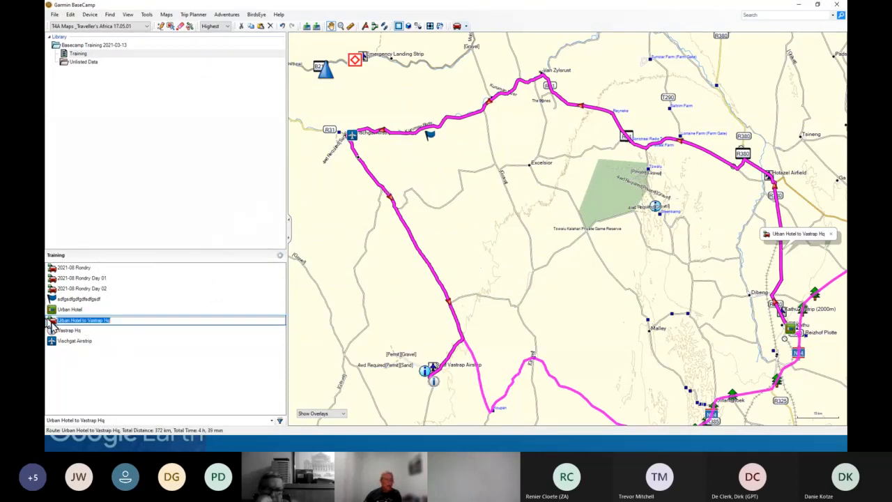
key(Return)
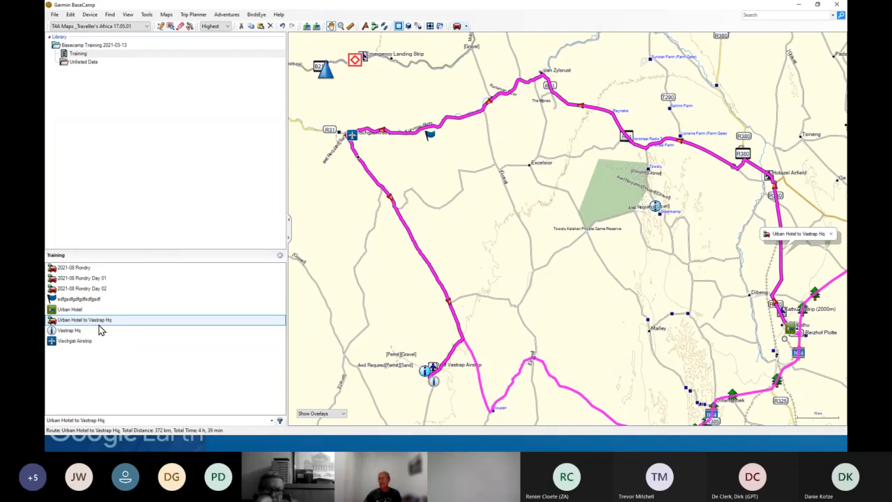
click(92, 290)
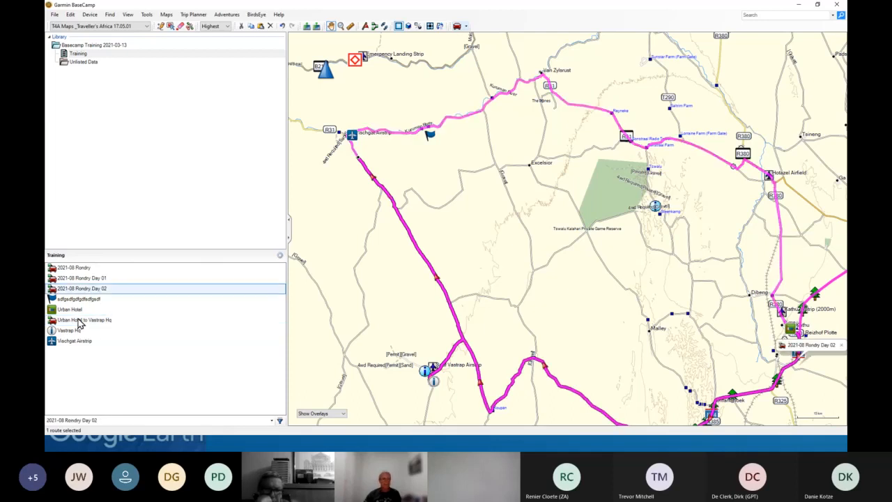
click(79, 321)
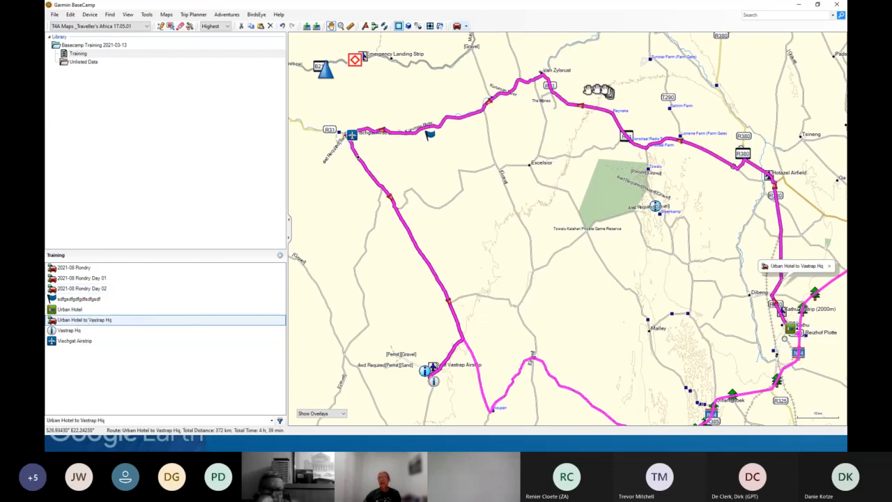
- Insert via points at Excelsior, Malley and the gravel road south of Excelsior into the Urban Hotel to Vastrap Hq route
click(147, 15)
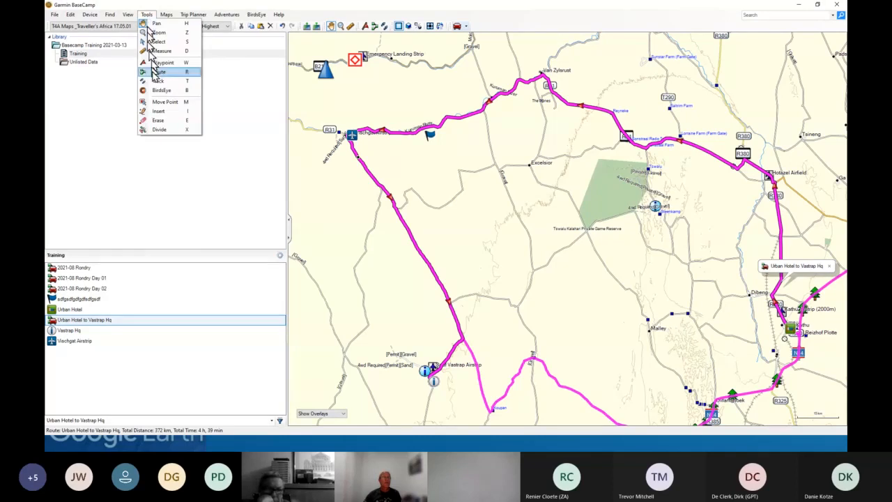
click(159, 114)
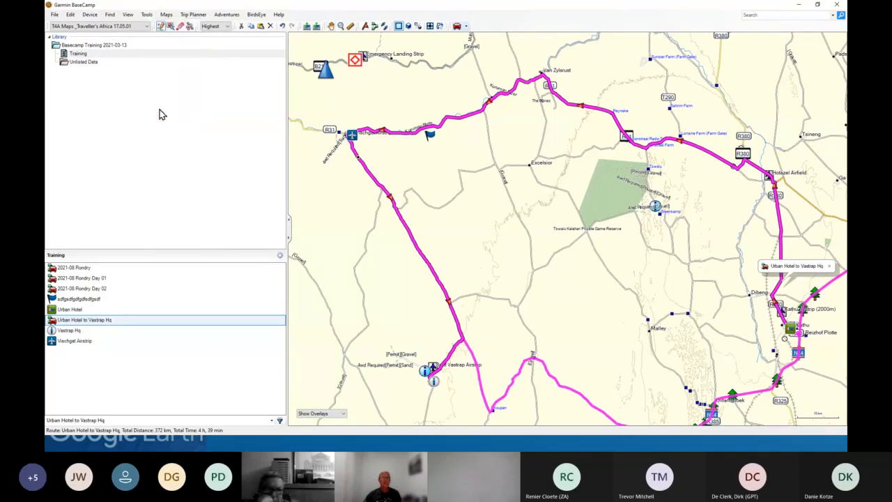
click(428, 133)
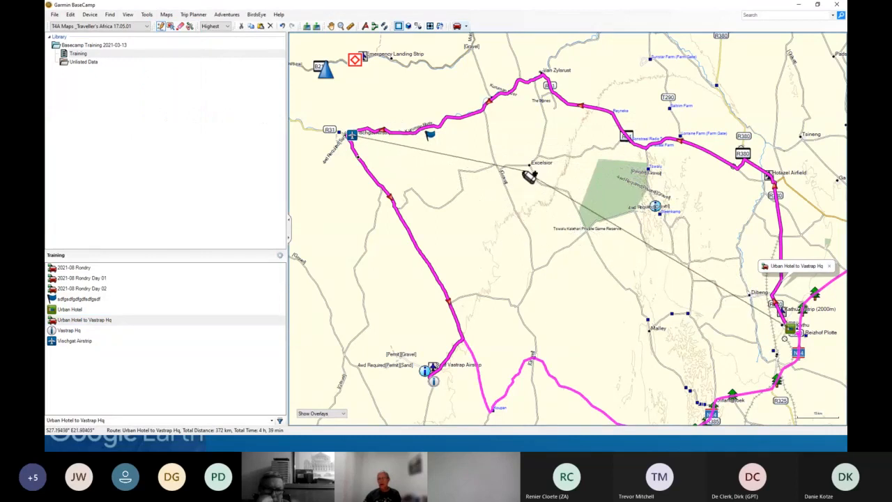
click(536, 166)
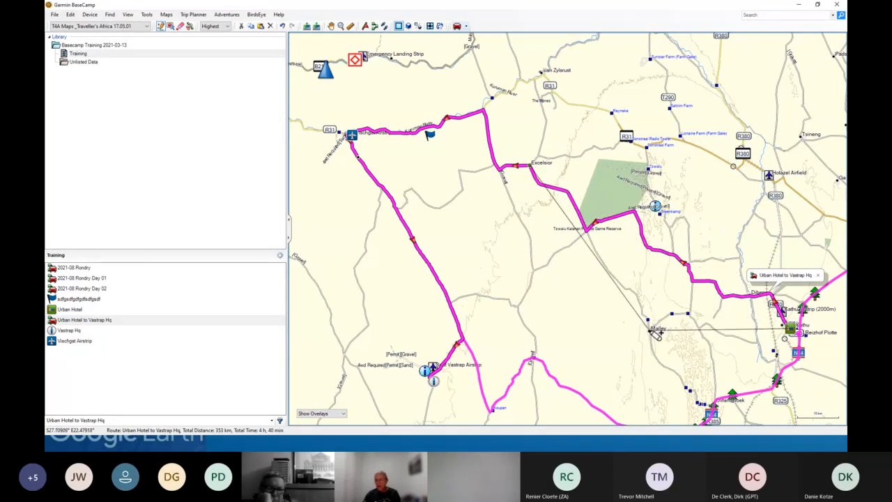
click(655, 333)
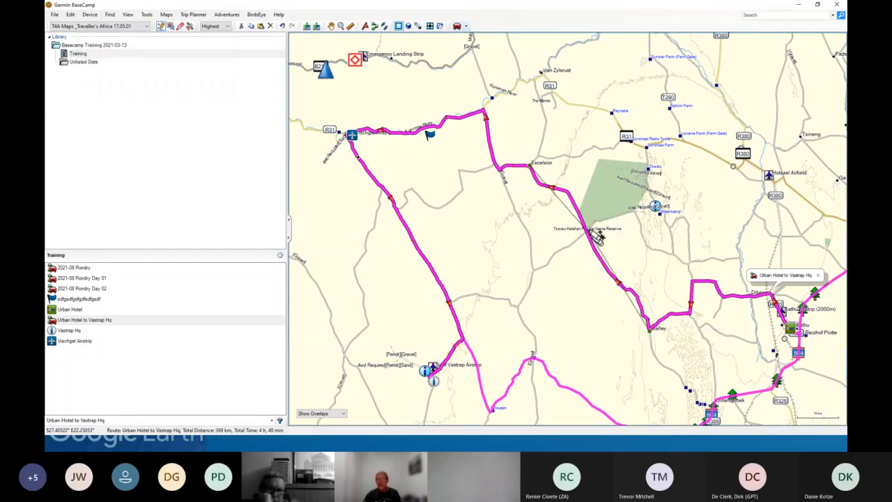
click(530, 262)
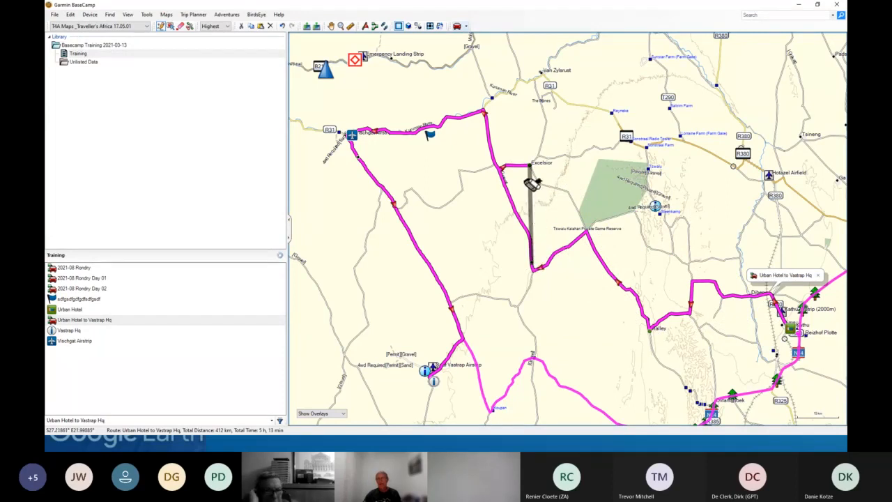
drag(532, 179, 432, 105)
click(331, 27)
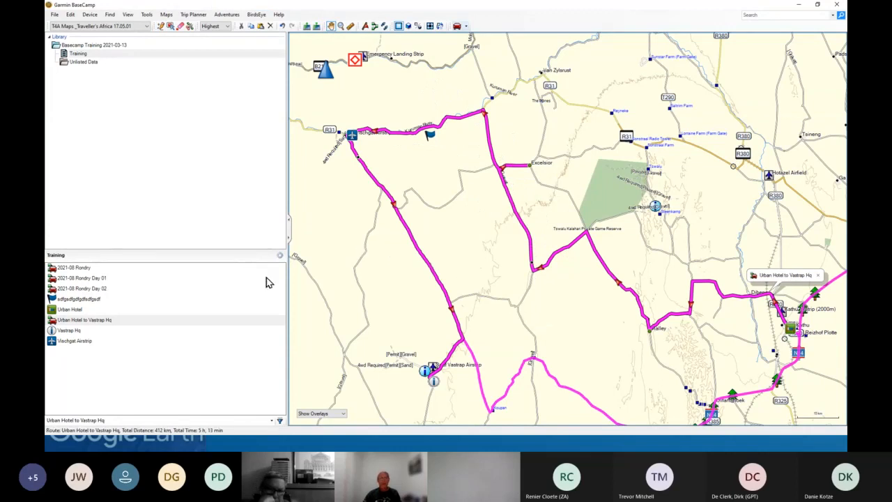
- Review the inserted via points in the route's properties and look through the installed maps, keeping T4A Maps selected
double_click(53, 320)
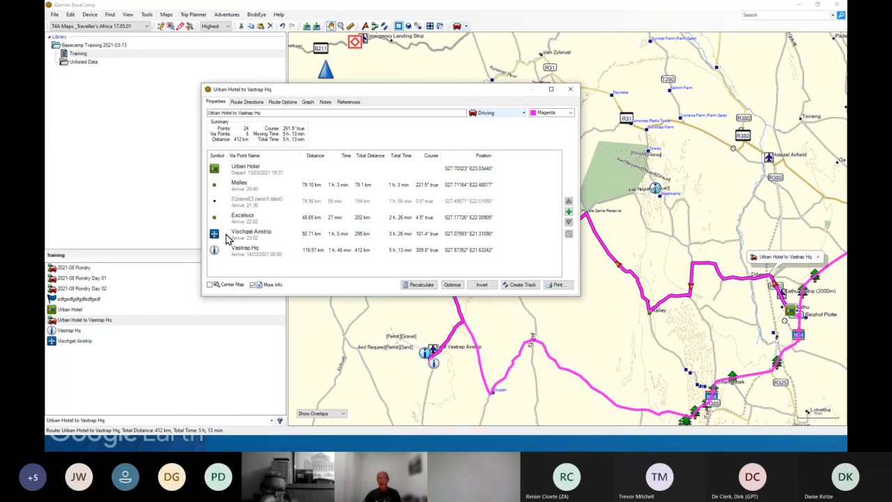
click(241, 202)
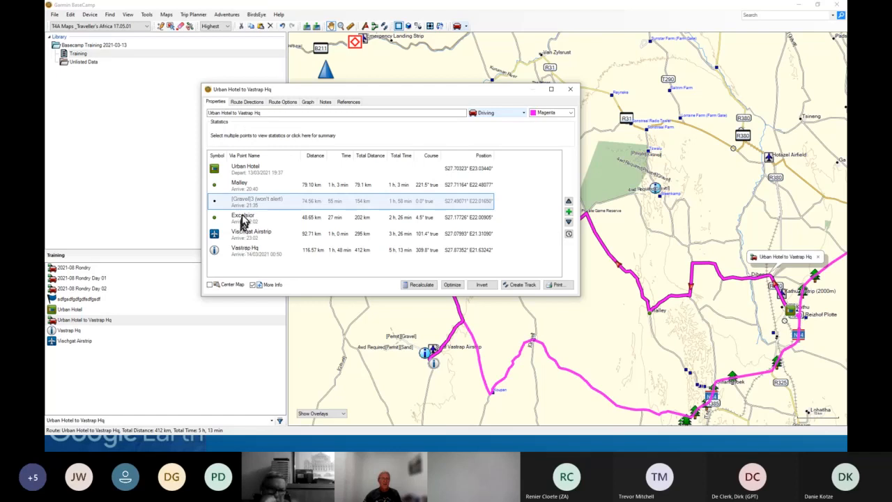
click(240, 184)
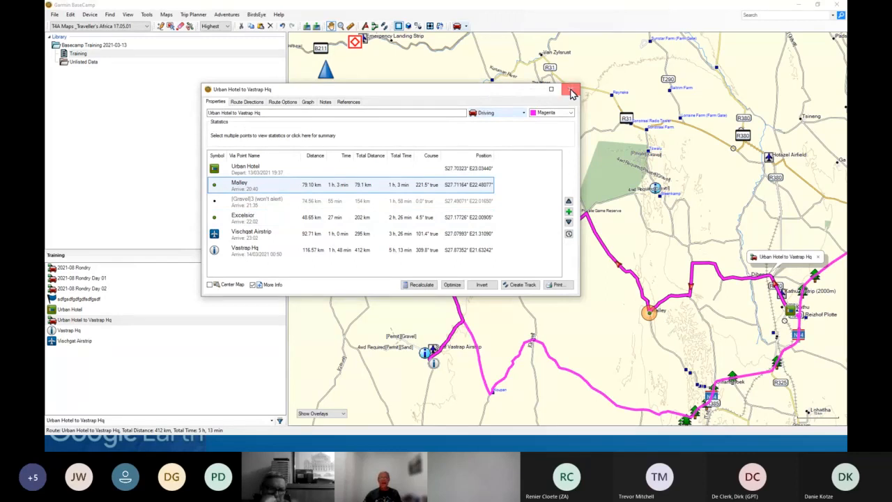
click(571, 92)
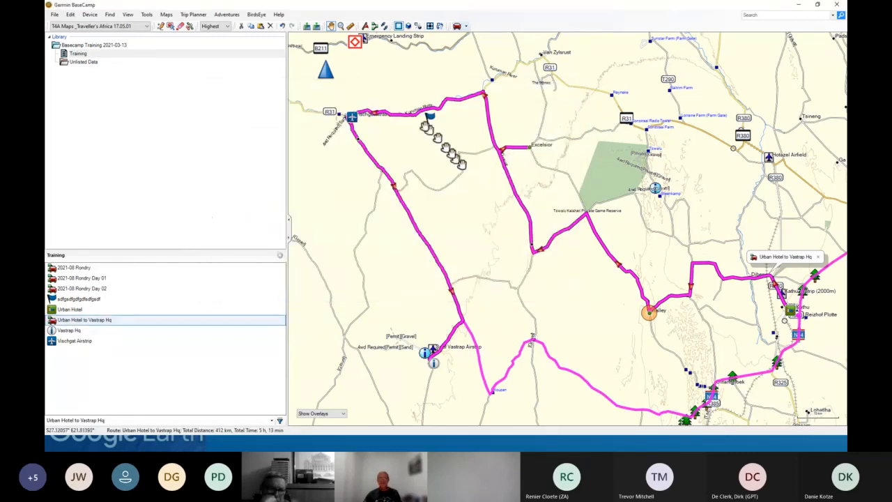
click(145, 27)
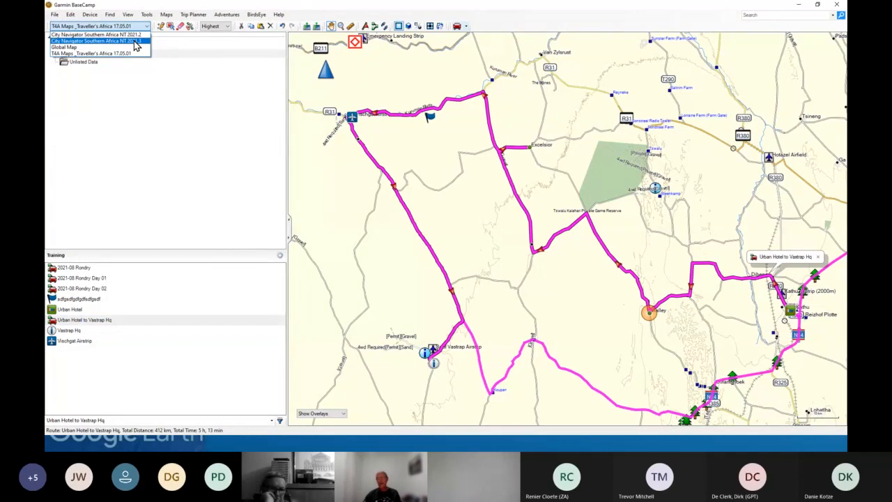
click(131, 54)
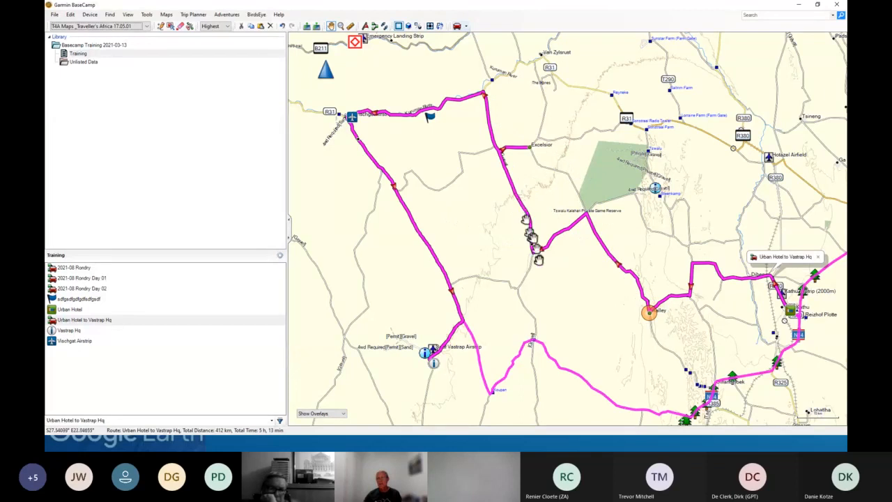
- Insert extra shaping points northwest of Malley, south of Excelsior and east of Vischgat Airstrip to pin the route to its roads
click(160, 26)
drag(617, 272, 613, 263)
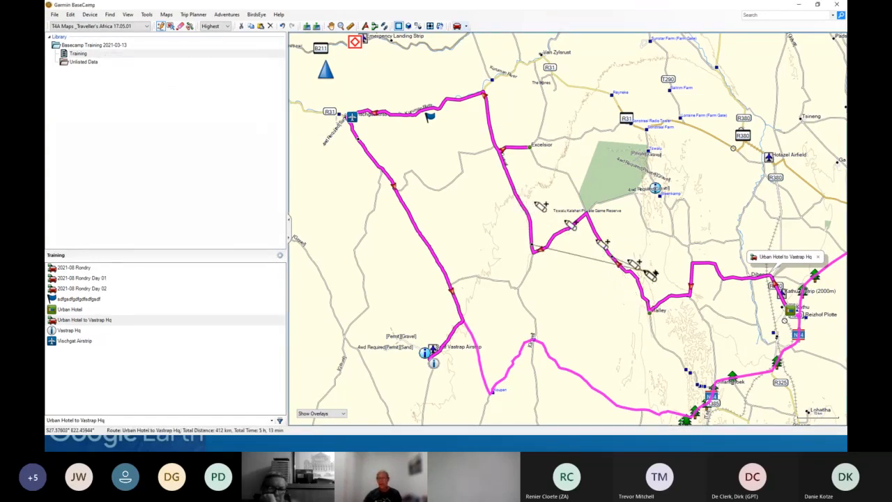
drag(516, 190, 521, 194)
click(515, 192)
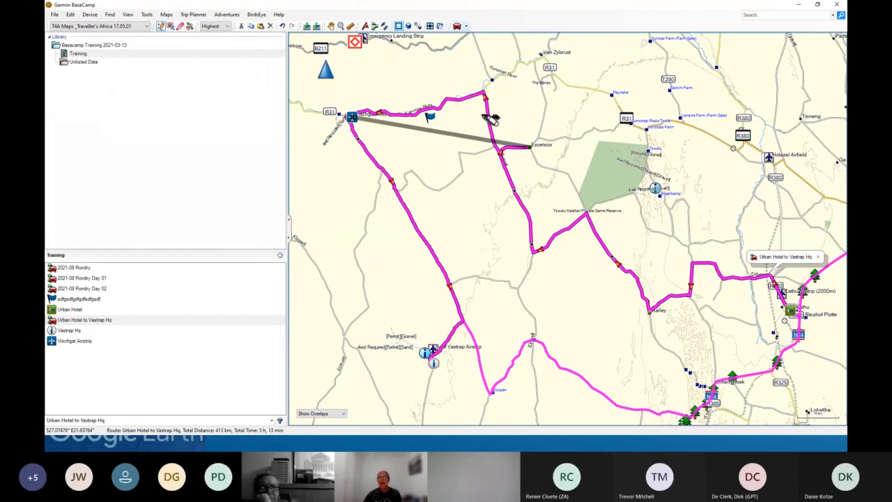
click(492, 118)
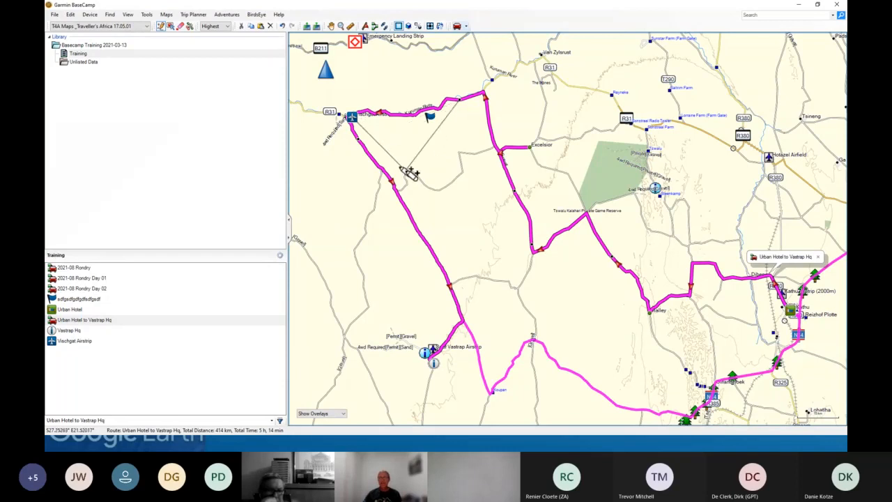
key(Escape)
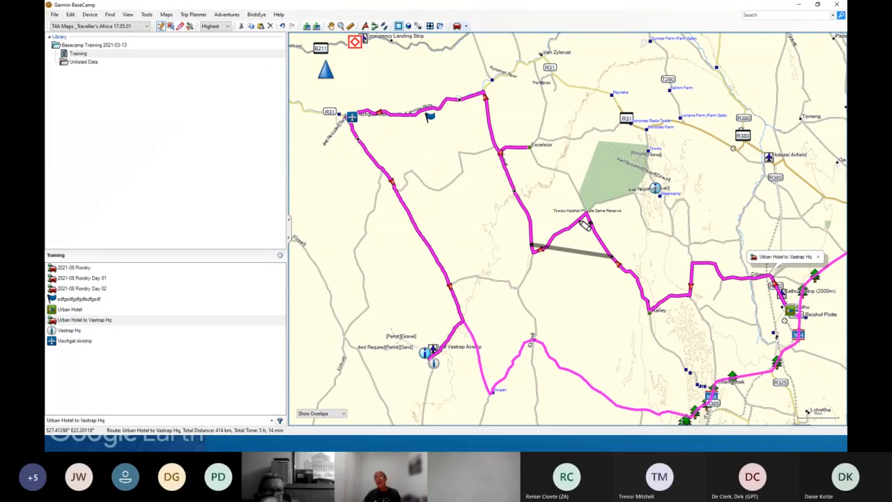
click(585, 224)
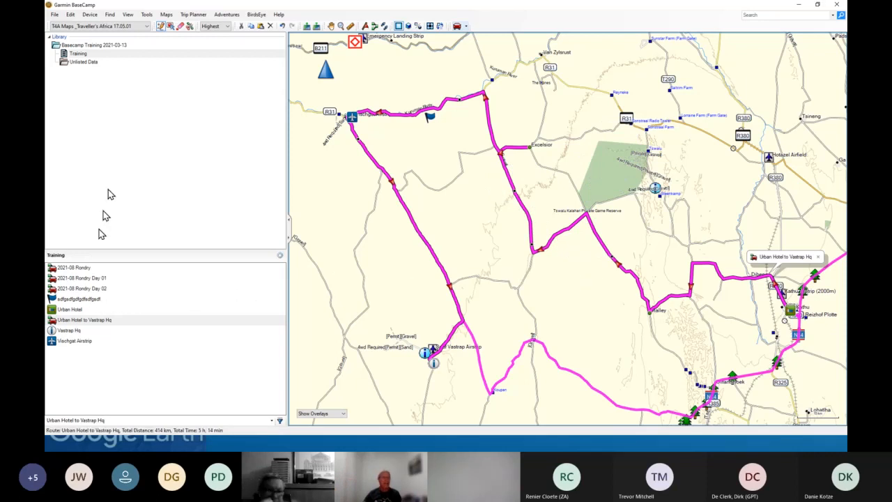
click(330, 26)
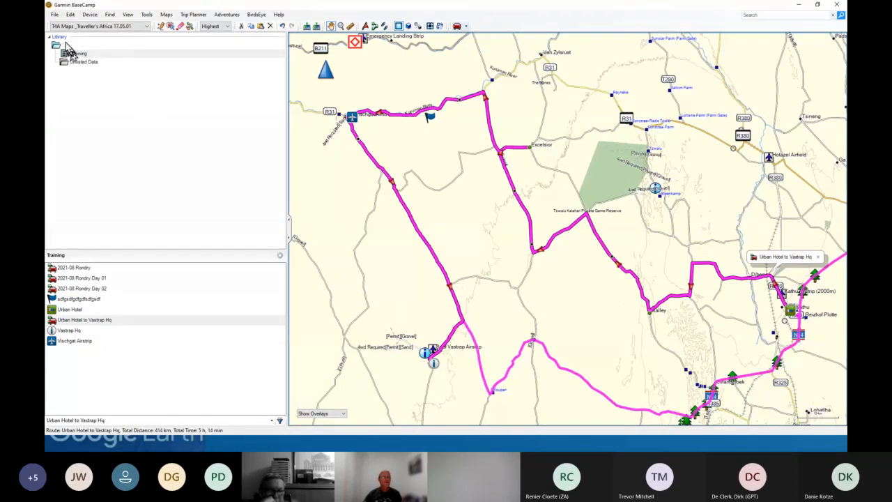
- Create a new list in the Basecamp Training 2021-03-13 database, keeping the default name New List
click(70, 15)
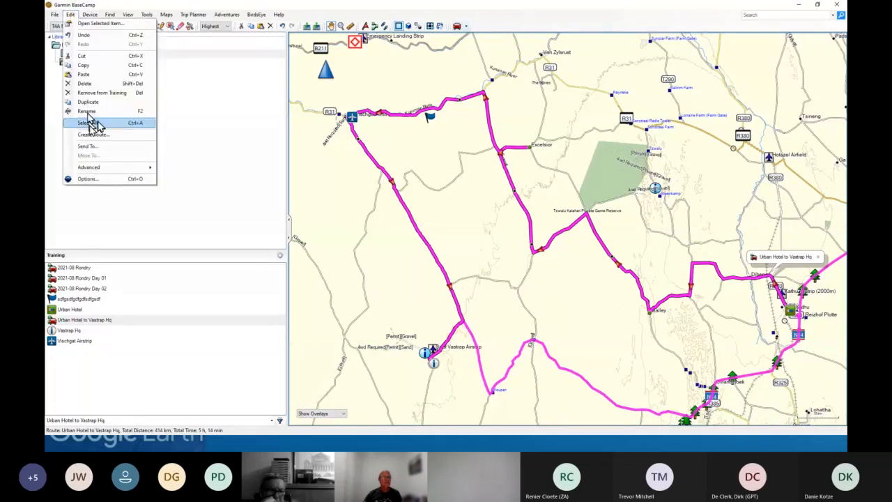
click(104, 23)
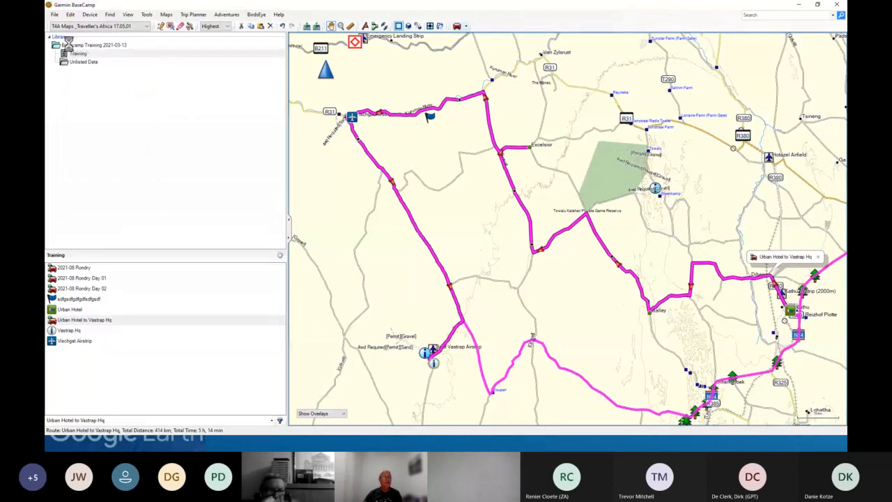
right_click(70, 45)
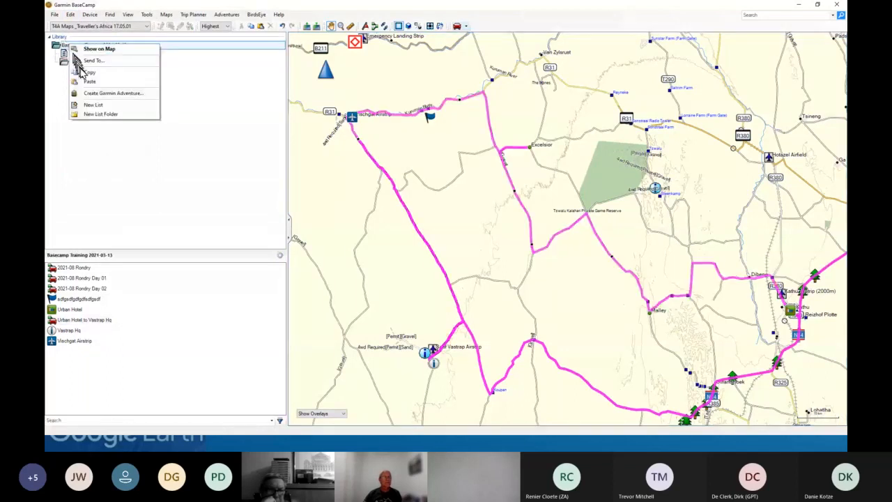
click(98, 106)
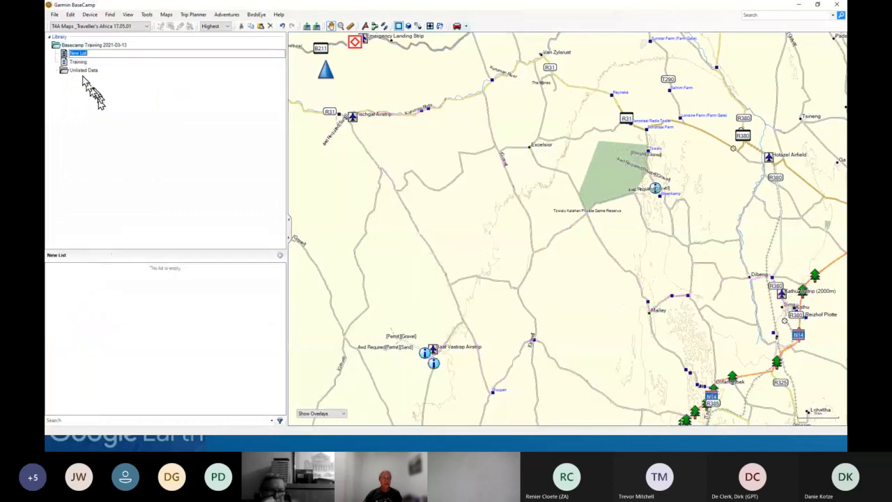
key(Return)
- Import the file Hermanus.gpx from the Downloads folder into New List
click(54, 14)
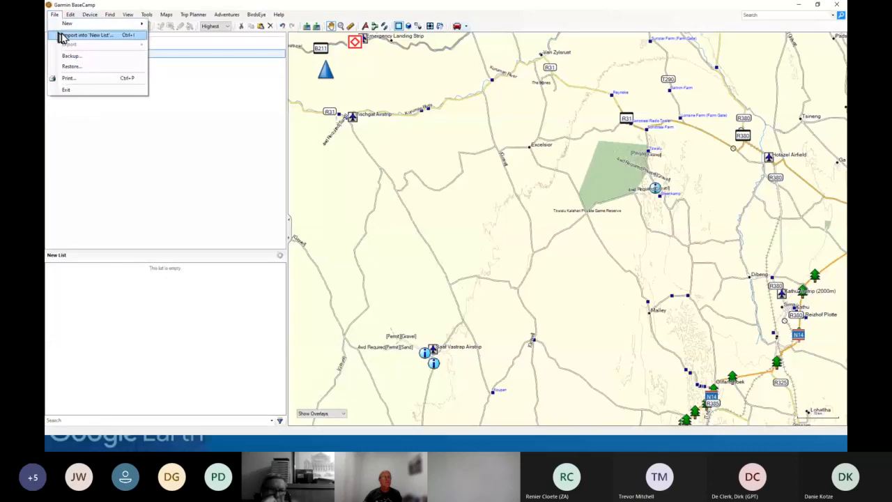
click(70, 35)
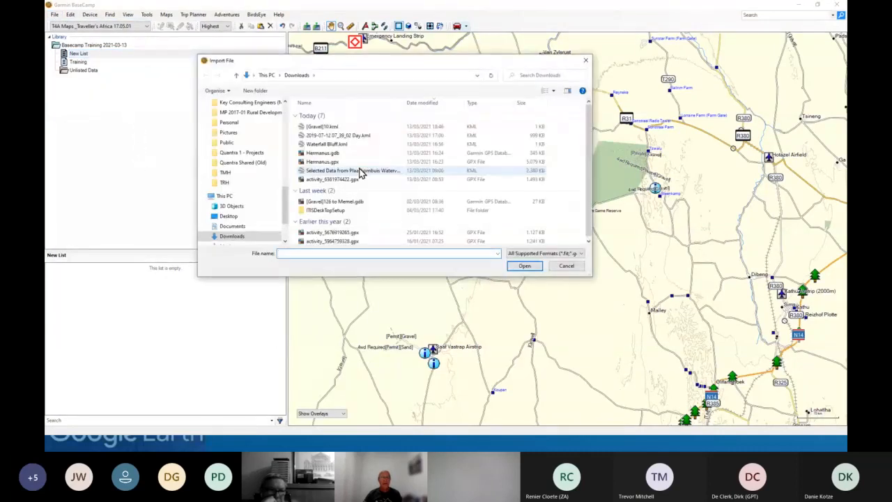
click(324, 153)
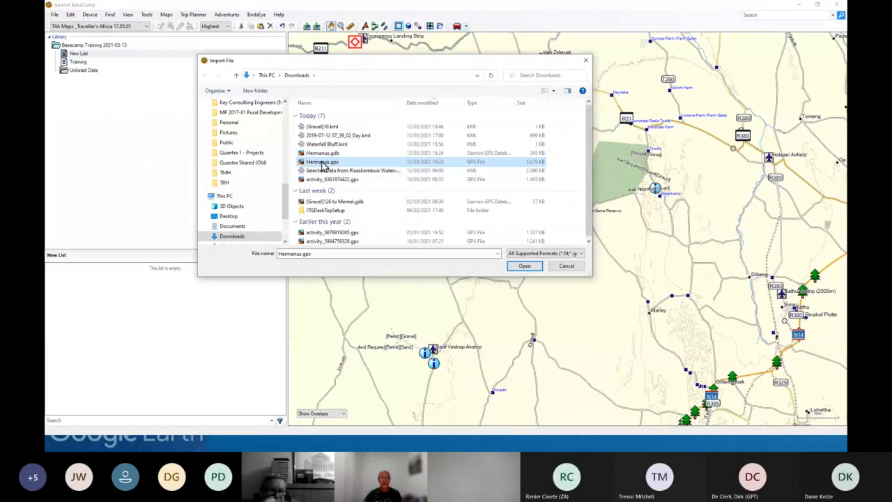
click(322, 162)
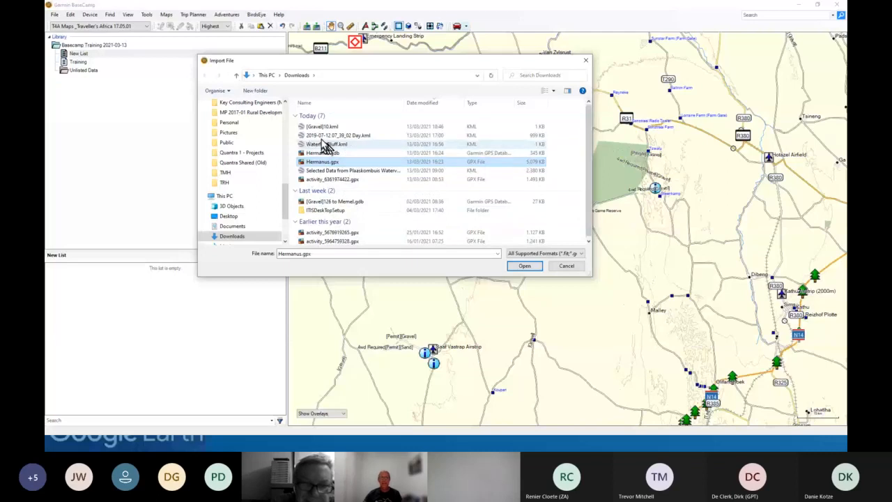
click(523, 265)
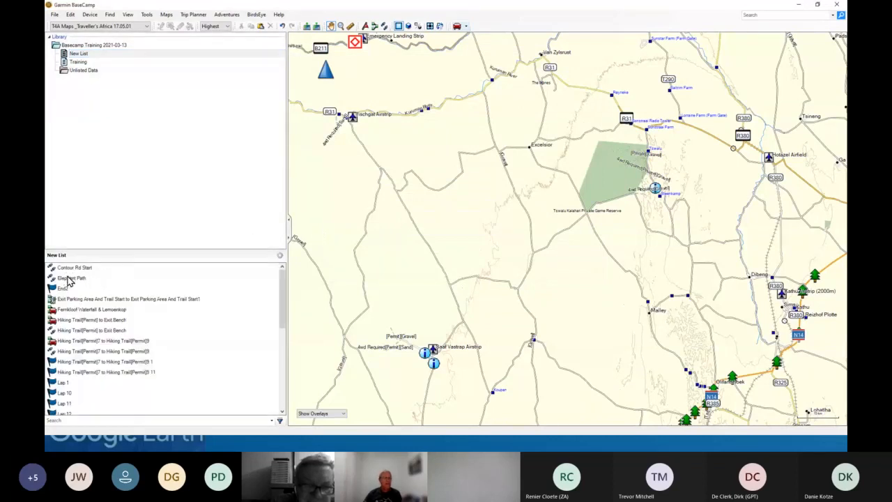
- Show the imported Elephant Path track on the map and set its colour to Red in its properties
click(67, 280)
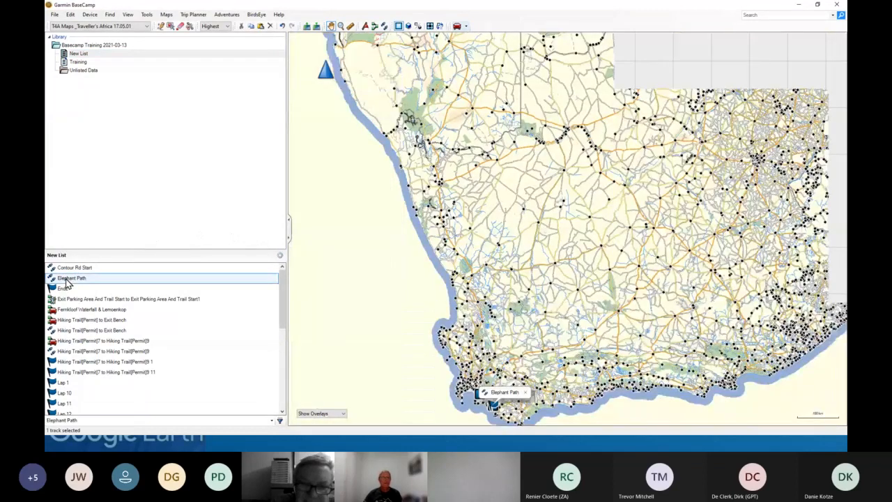
double_click(68, 282)
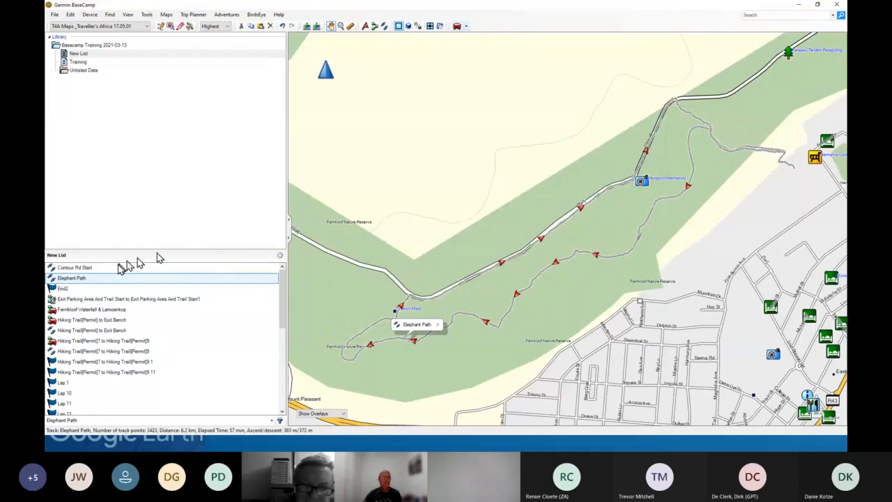
double_click(92, 278)
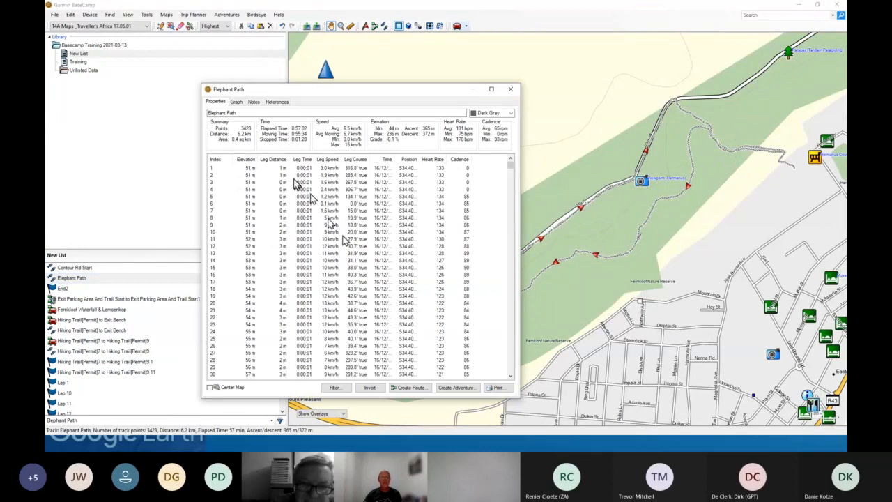
click(511, 114)
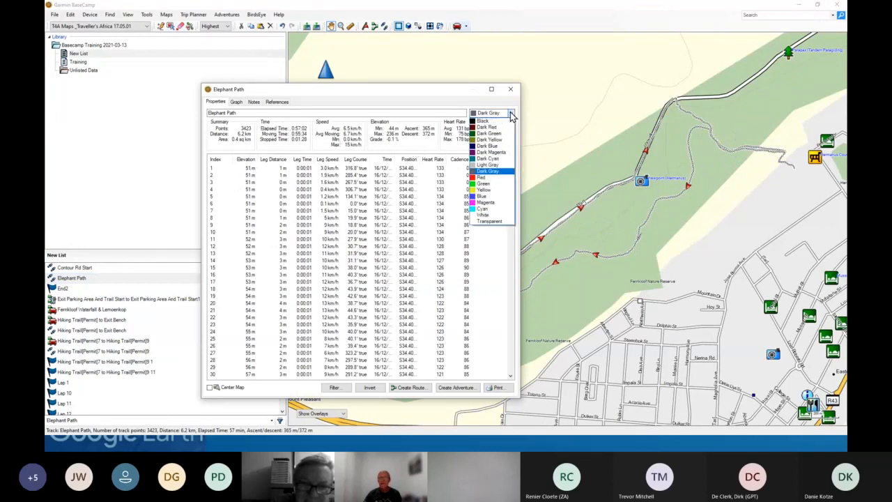
click(482, 177)
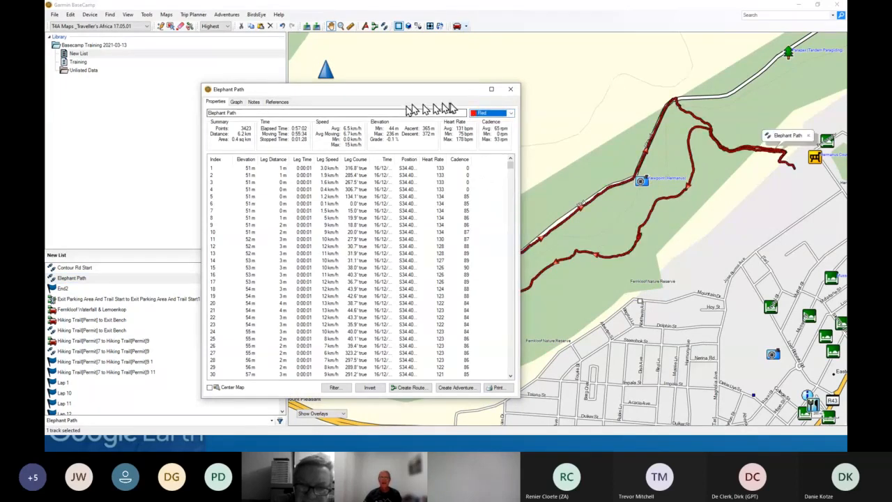
click(510, 89)
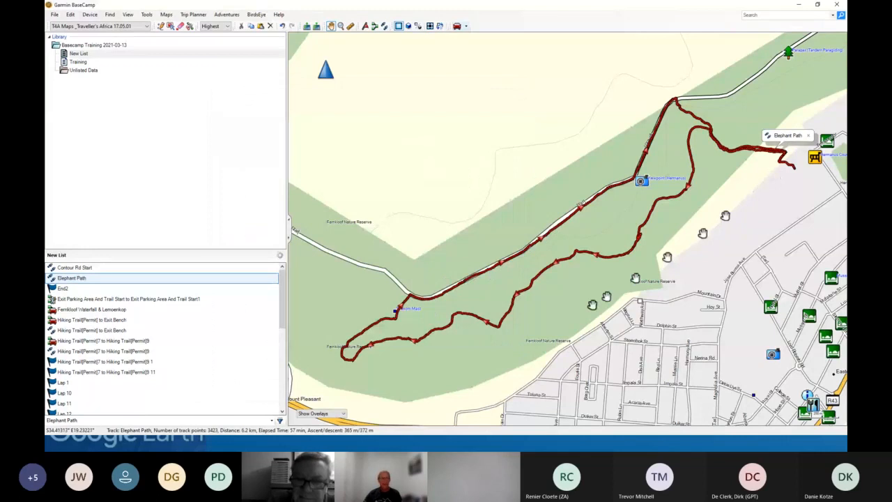
- Create a route from the Elephant Path track and stop the route calculation before it completes
right_click(71, 282)
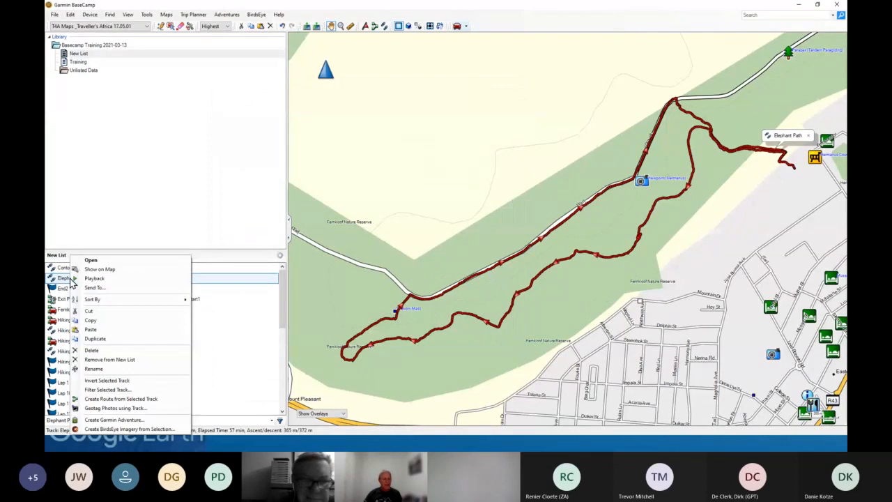
click(128, 399)
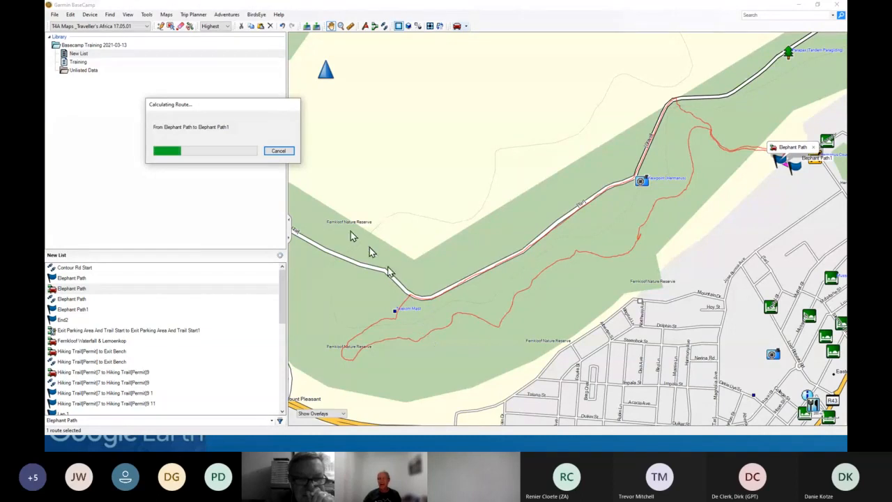
click(279, 151)
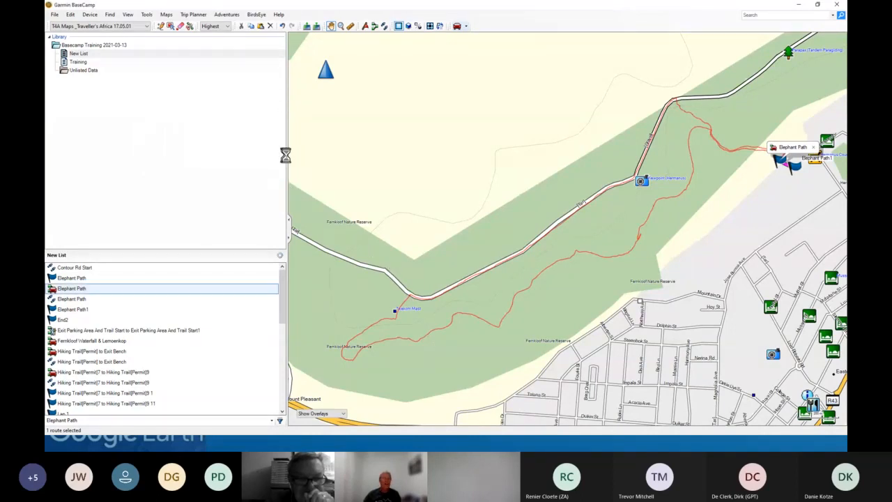
- Open the Training list and show its Vischgat Airstrip waypoint on the map
click(82, 62)
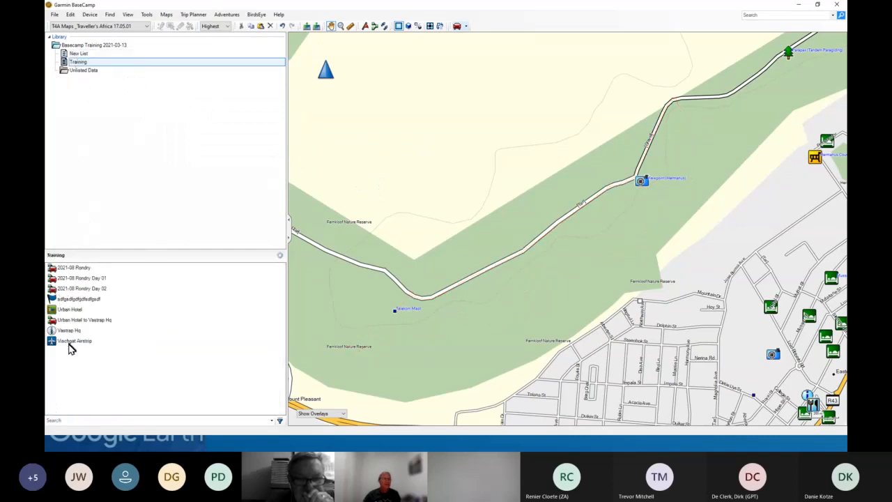
mouse_move(70, 346)
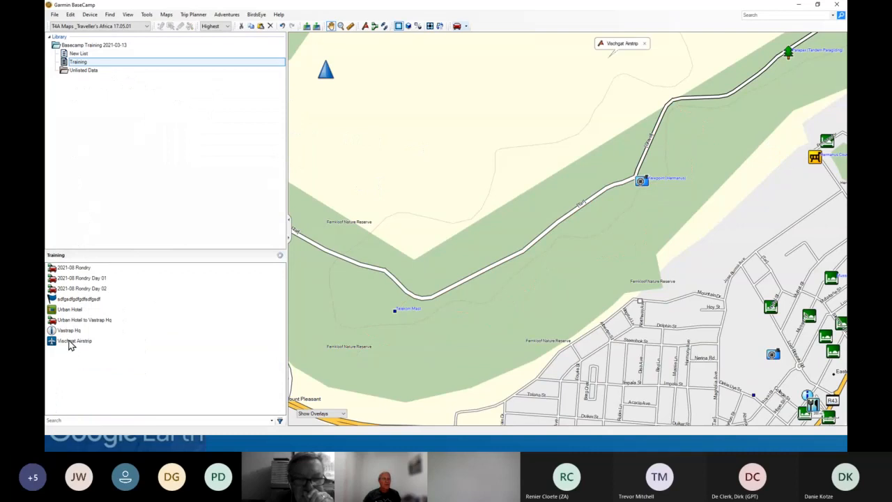
right_click(70, 341)
click(99, 315)
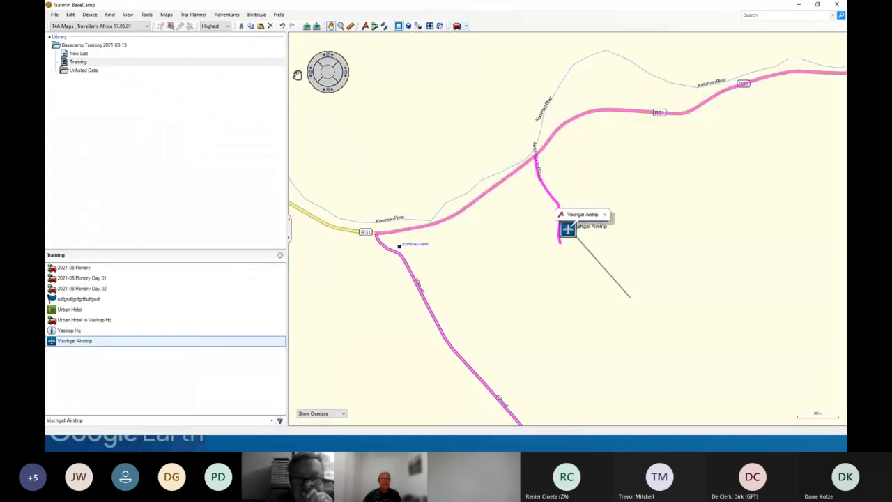
- Draw a winding 14-point track about 12.3 km long through the open land around Vischgat Airstrip
click(385, 27)
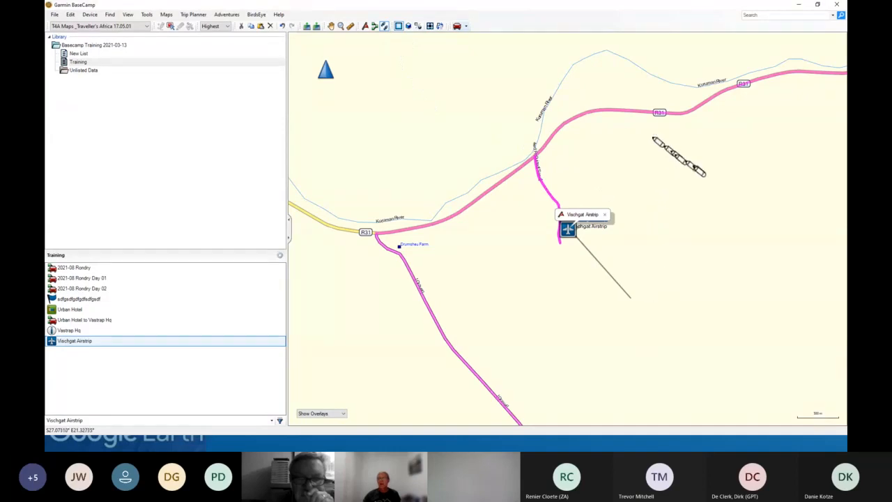
click(705, 174)
click(625, 197)
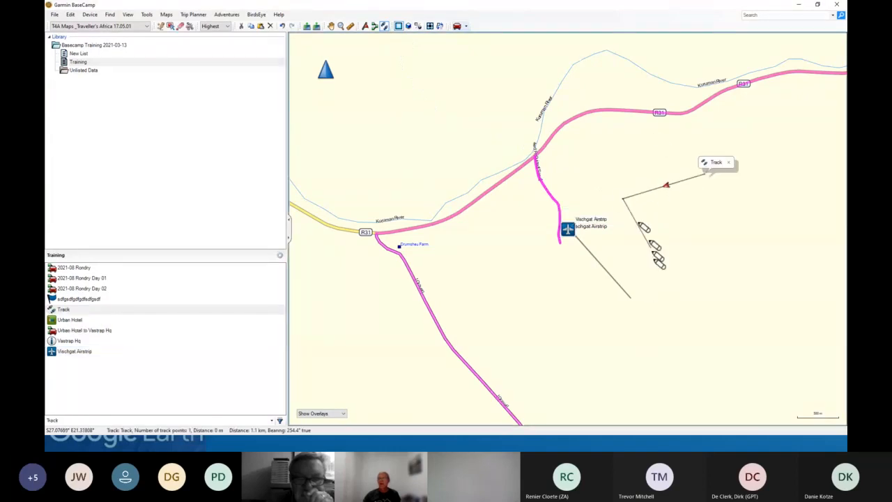
click(664, 284)
click(640, 342)
click(555, 332)
click(541, 265)
click(490, 308)
click(495, 354)
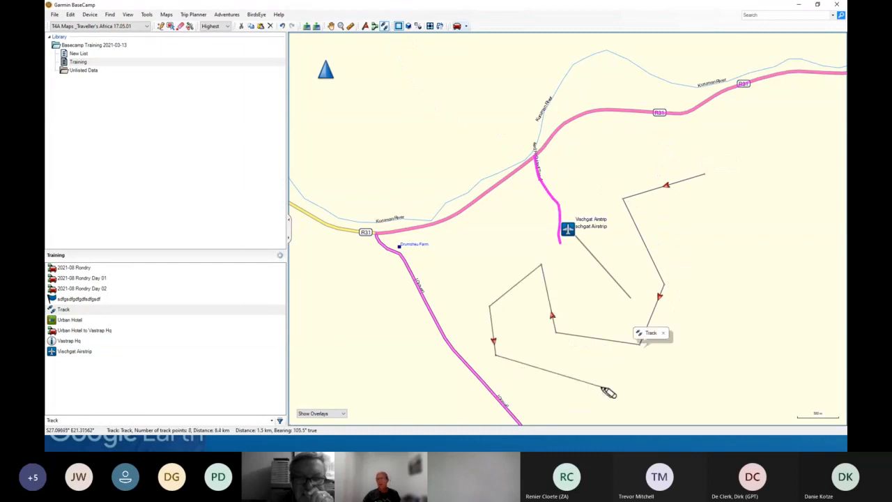
click(603, 386)
click(726, 384)
click(750, 243)
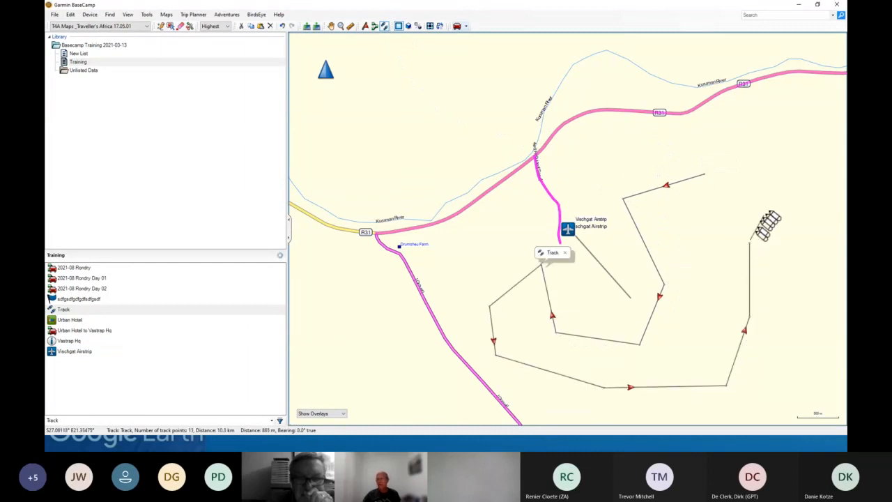
click(779, 196)
click(762, 164)
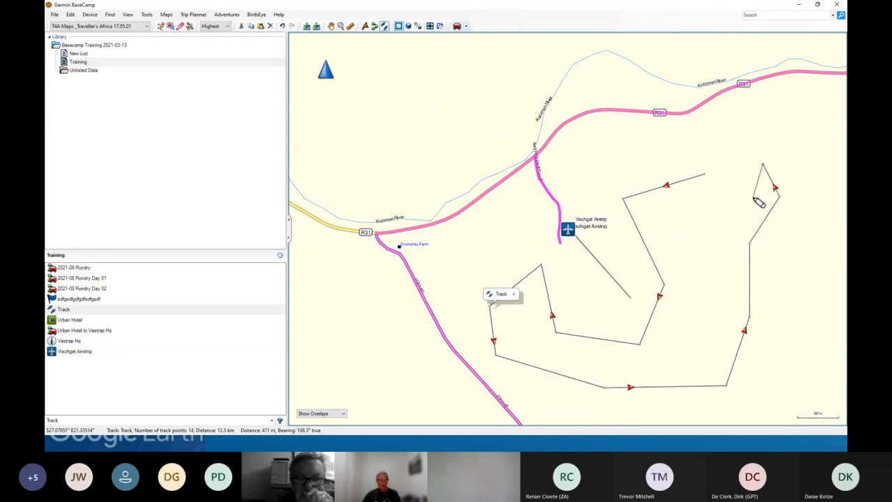
right_click(750, 203)
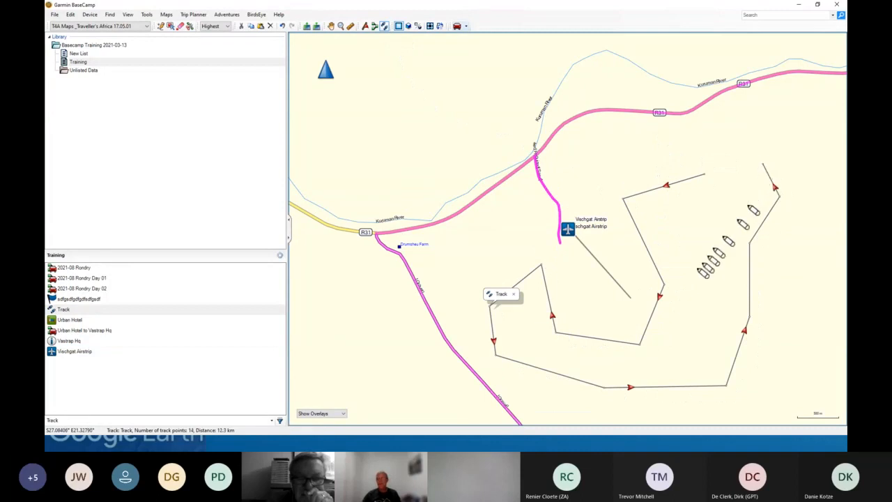
- Check the drawn track's leg properties and create a route from the track
click(63, 310)
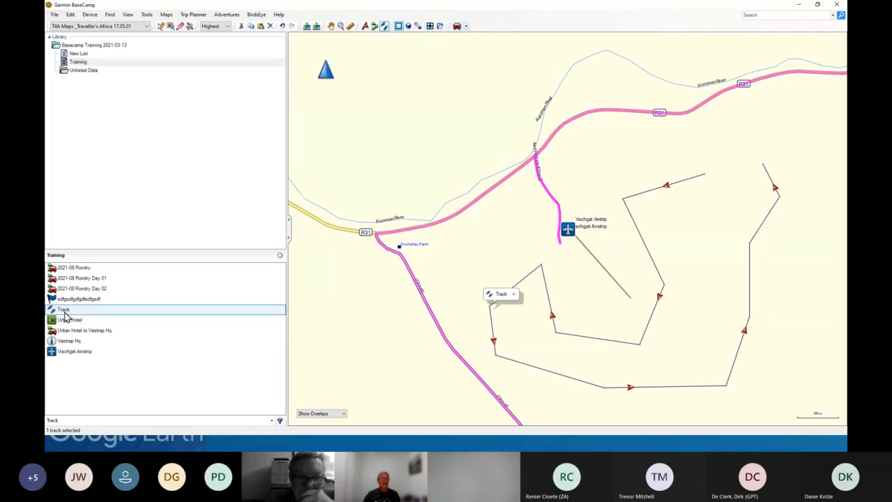
double_click(64, 311)
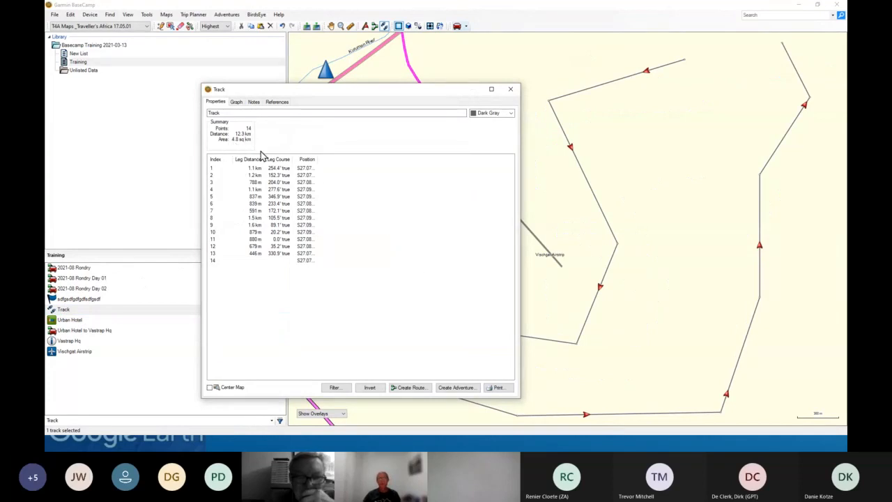
click(508, 92)
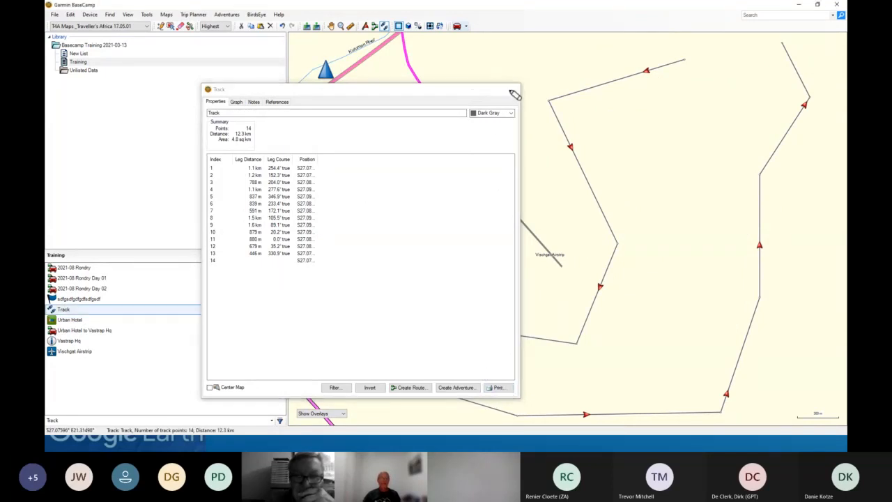
right_click(64, 314)
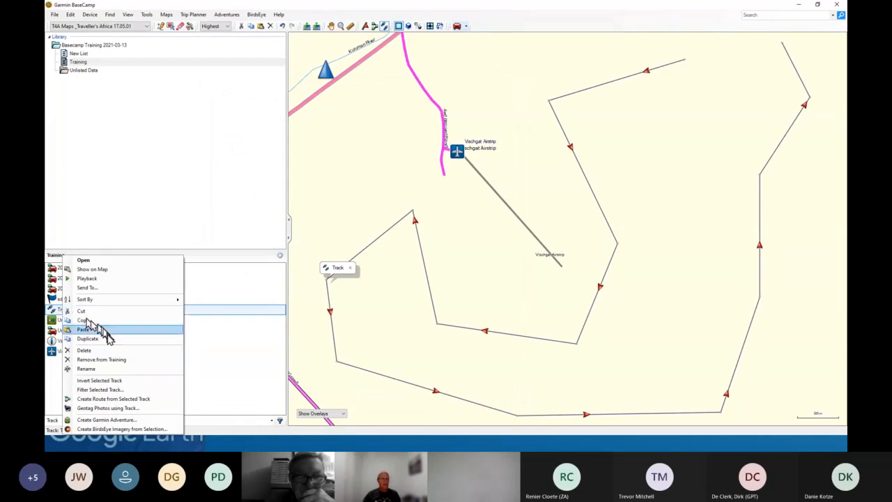
click(105, 398)
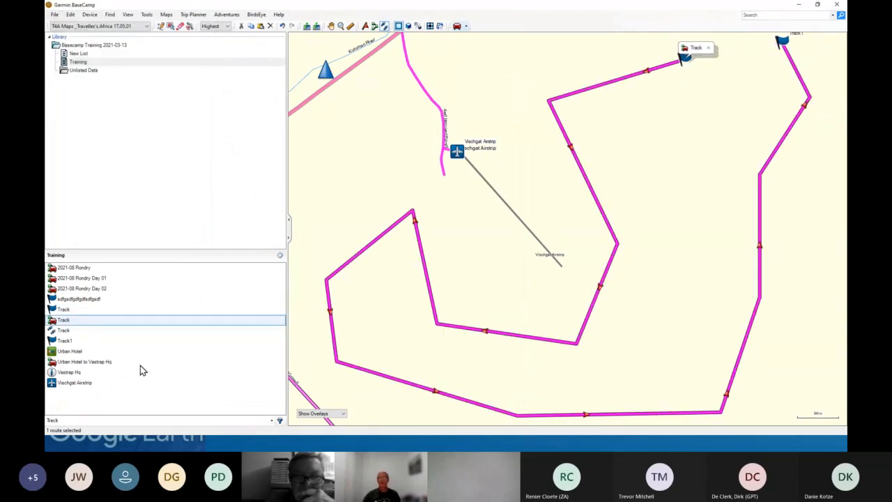
- Examine the via points and route directions of the route made from the drawn track, keeping the map in view
double_click(55, 323)
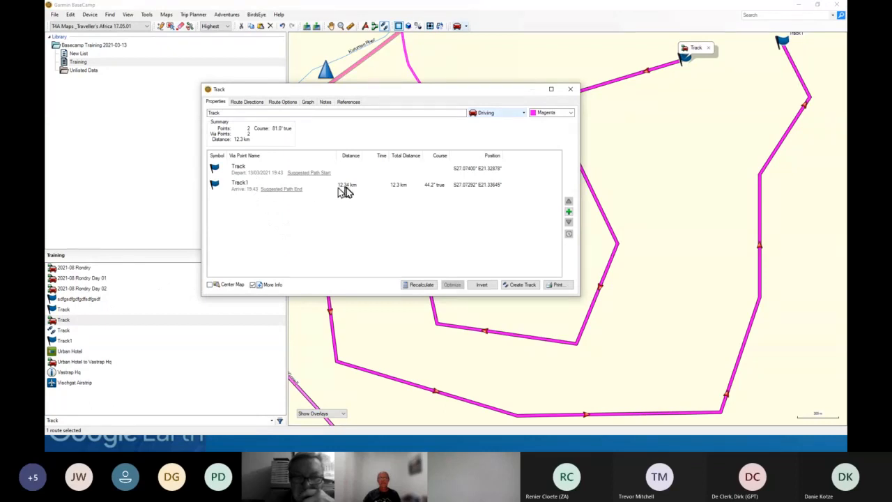
click(248, 102)
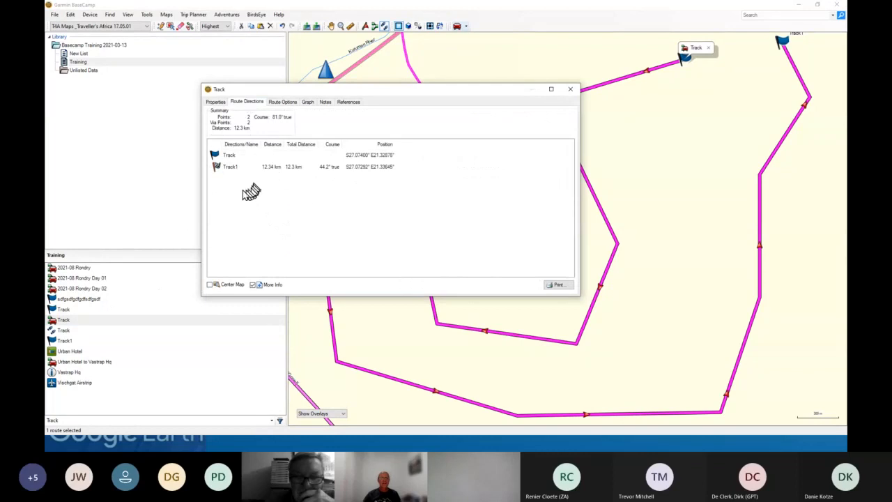
drag(434, 93, 318, 80)
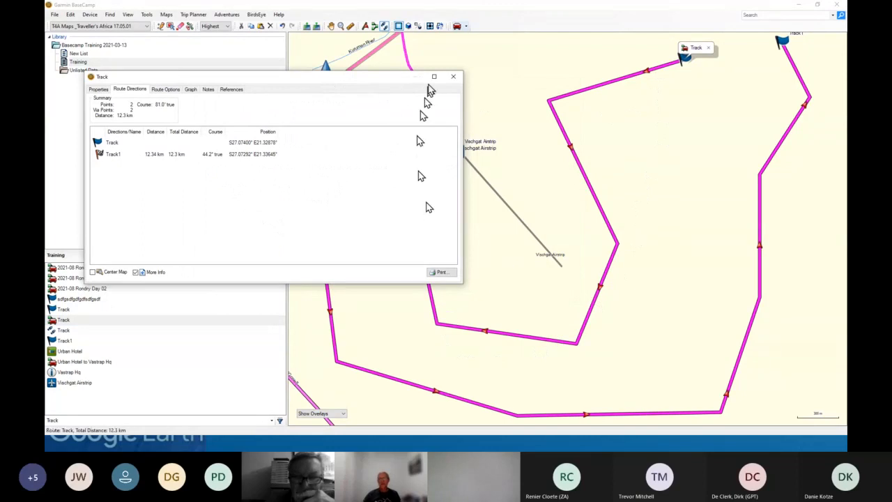
- Close the route details and draw a five-point track about 24.6 km long roughly along the R31, west from Vischgat Airstrip
click(453, 76)
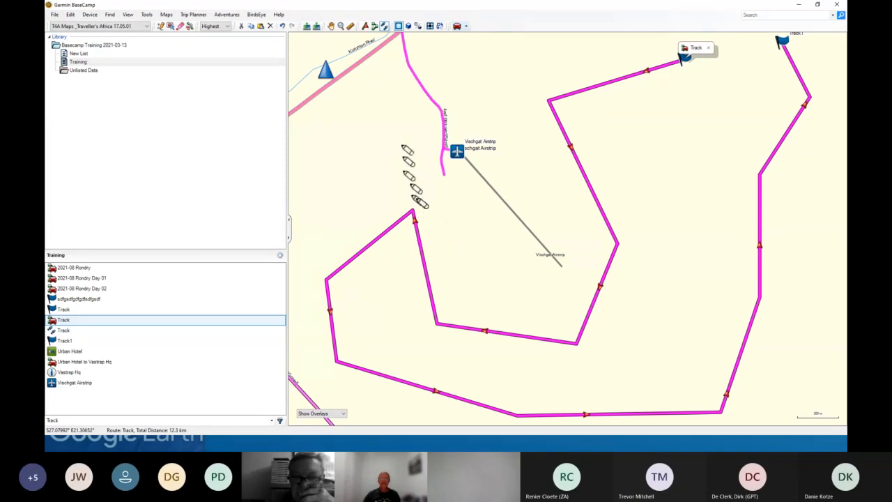
click(331, 25)
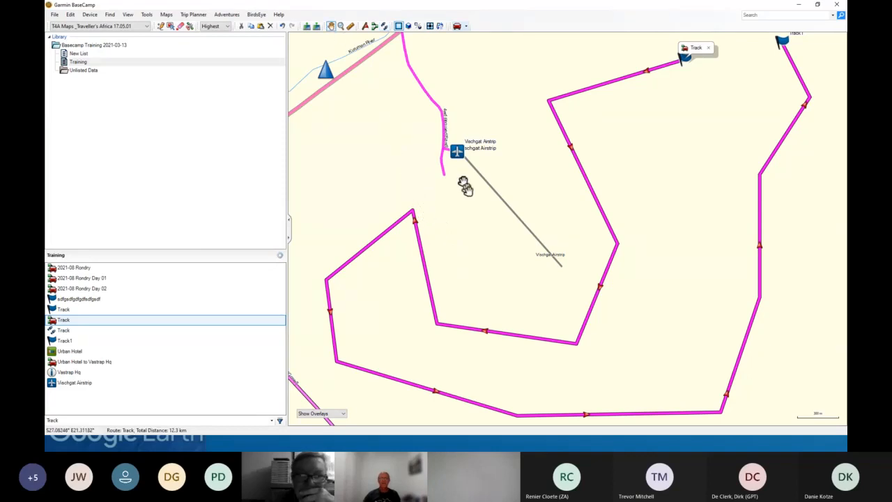
scroll(467, 192, down, 2)
scroll(478, 208, down, 2)
drag(425, 242, 677, 287)
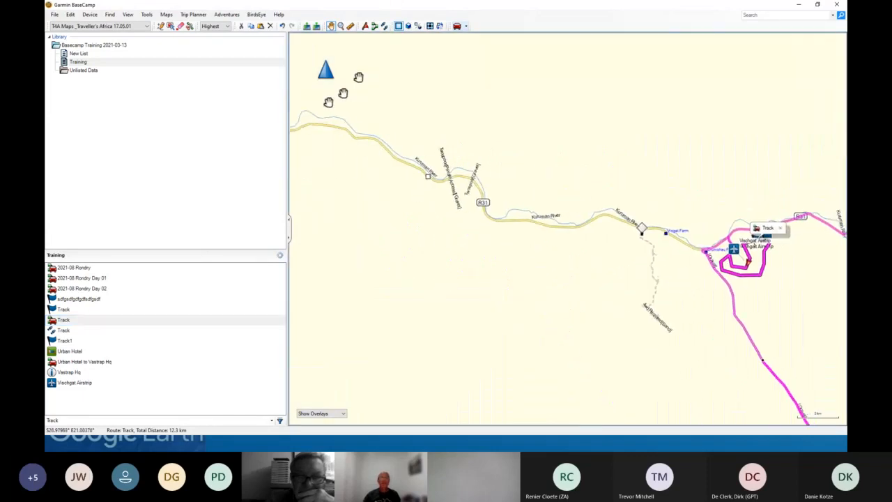
click(383, 27)
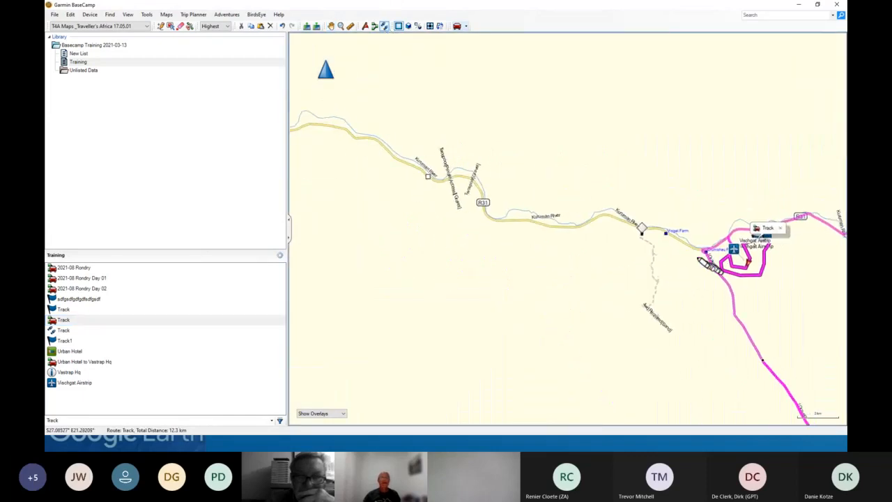
click(675, 241)
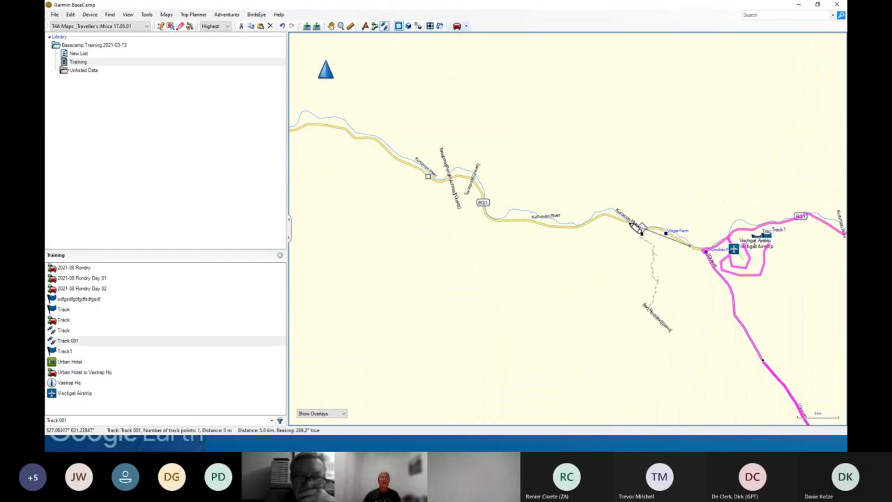
click(551, 226)
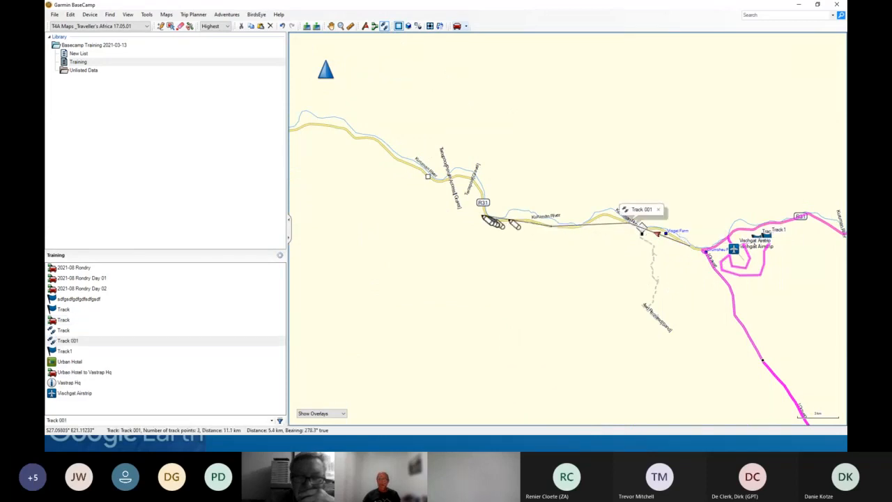
click(491, 213)
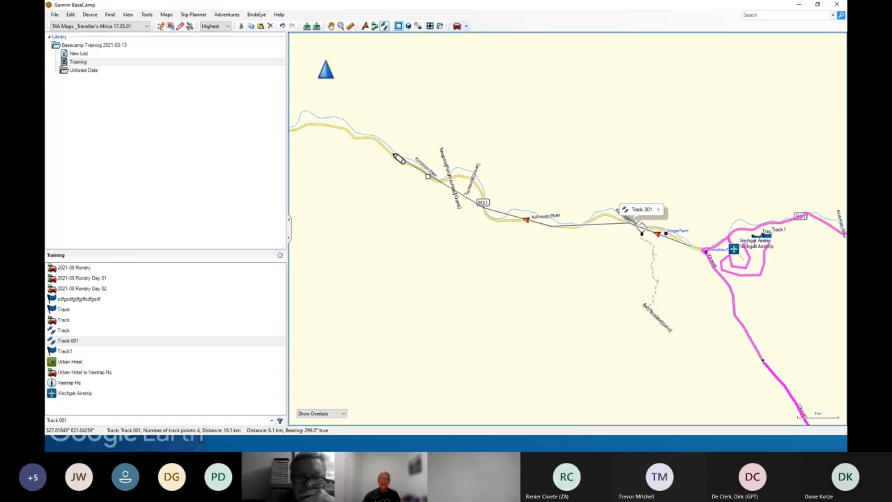
double_click(399, 160)
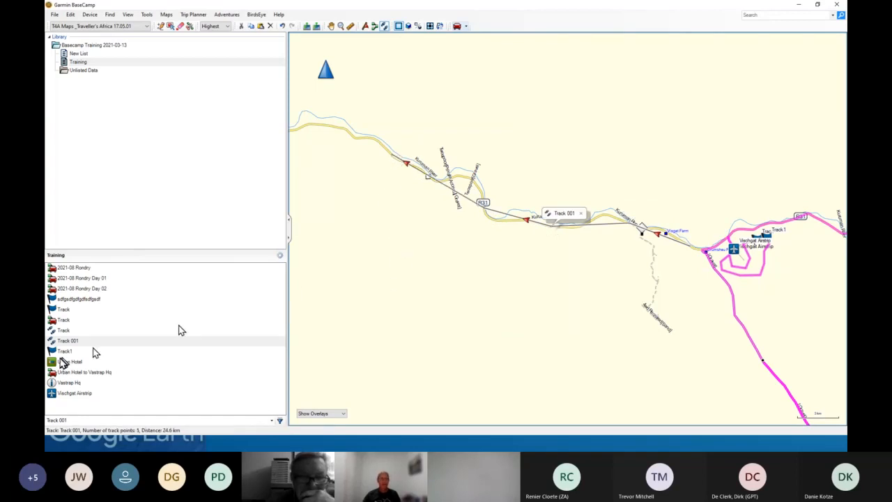
- Create a route from the Track 001 track drawn along the R31
click(64, 343)
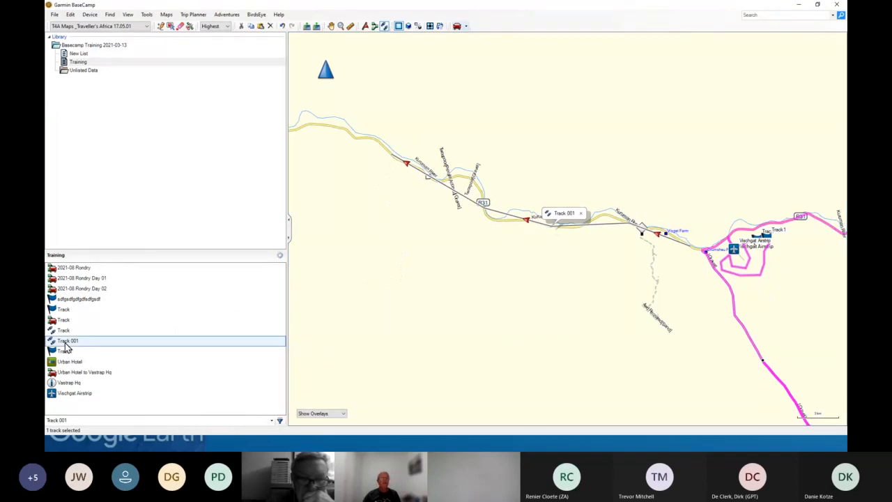
right_click(77, 343)
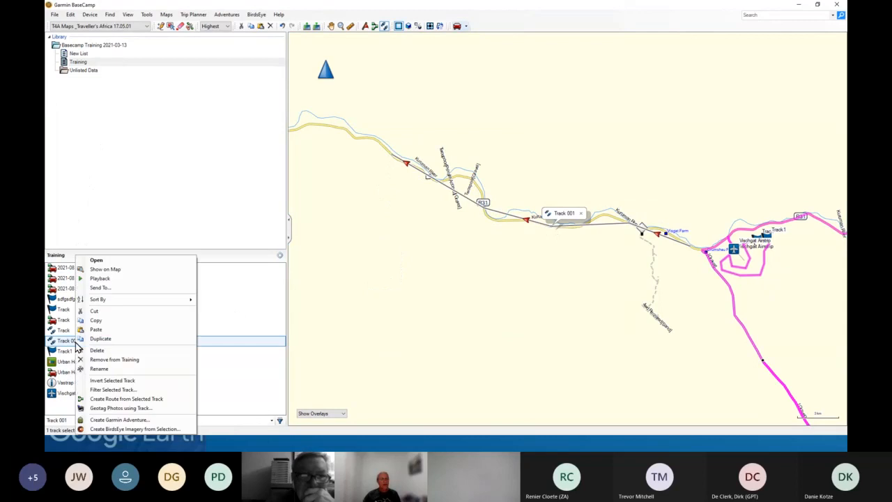
click(111, 398)
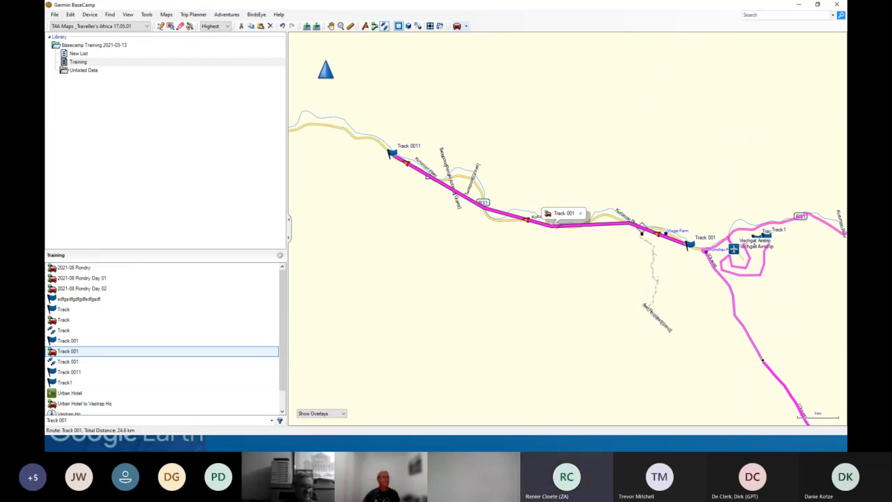
- Switch to the presentation, advance it to the Questions & Answers slide and return to BaseCamp
key(alt+Tab)
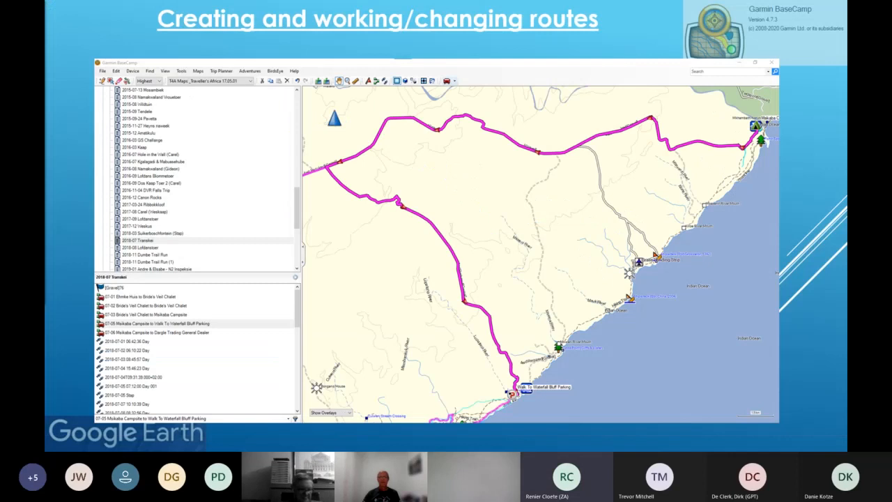
click(504, 265)
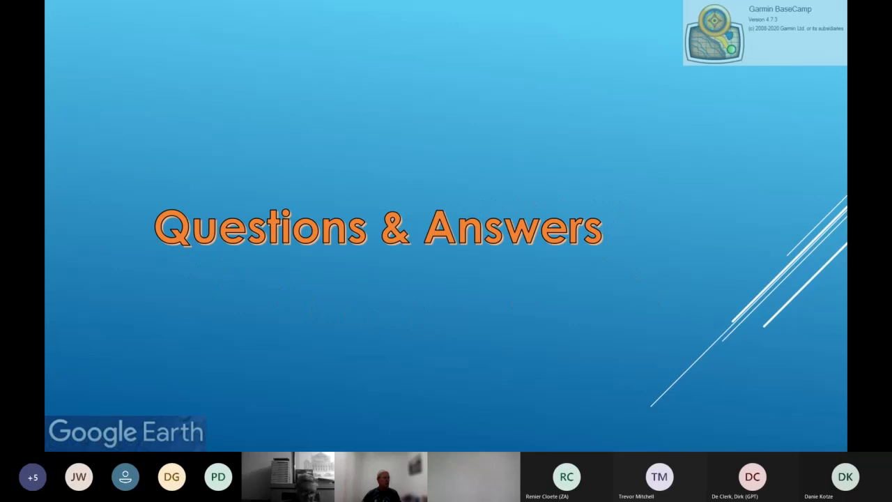
key(alt+Tab)
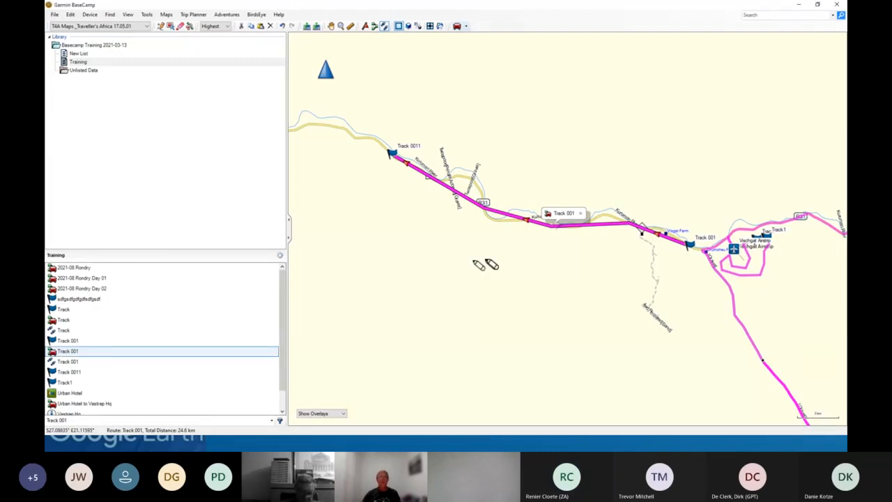
- Reshape the 2021-08 Rondry Day 02 route so its leg from Vastrap Hq towards Vischgat Airstrip follows the road farther west
click(331, 26)
drag(706, 368, 403, 126)
drag(758, 282, 570, 219)
click(77, 289)
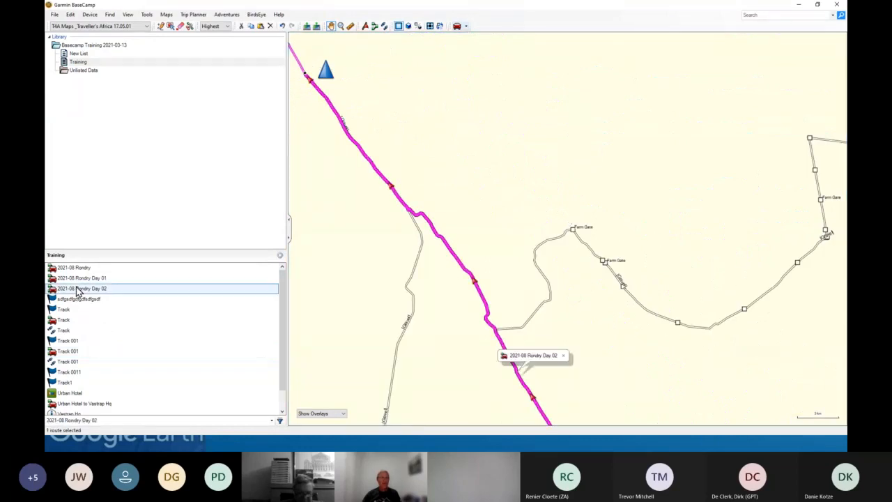
right_click(78, 289)
click(114, 275)
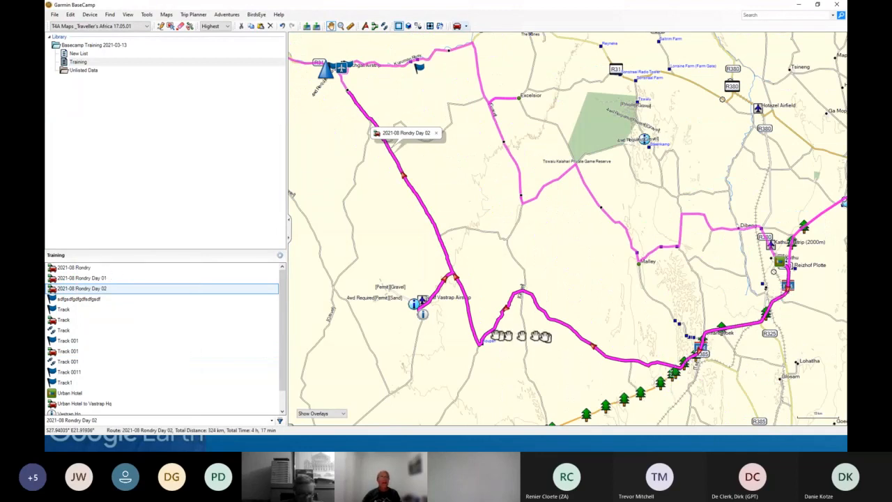
click(161, 27)
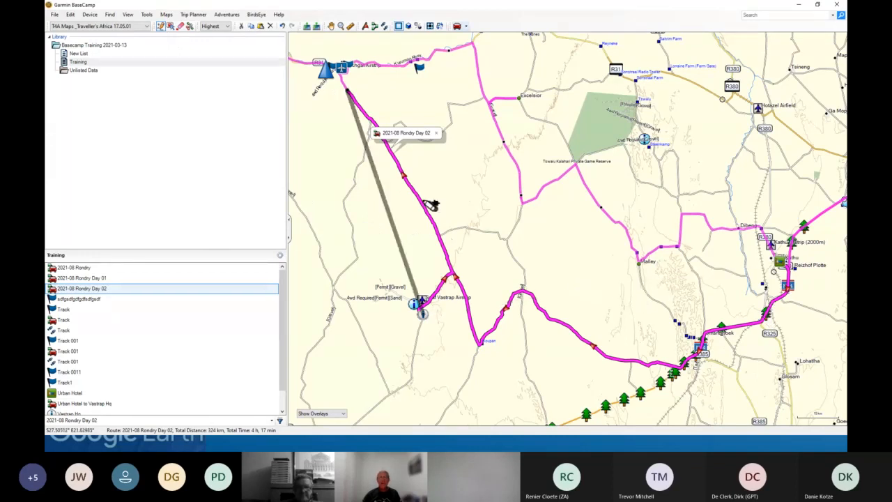
drag(425, 202, 348, 218)
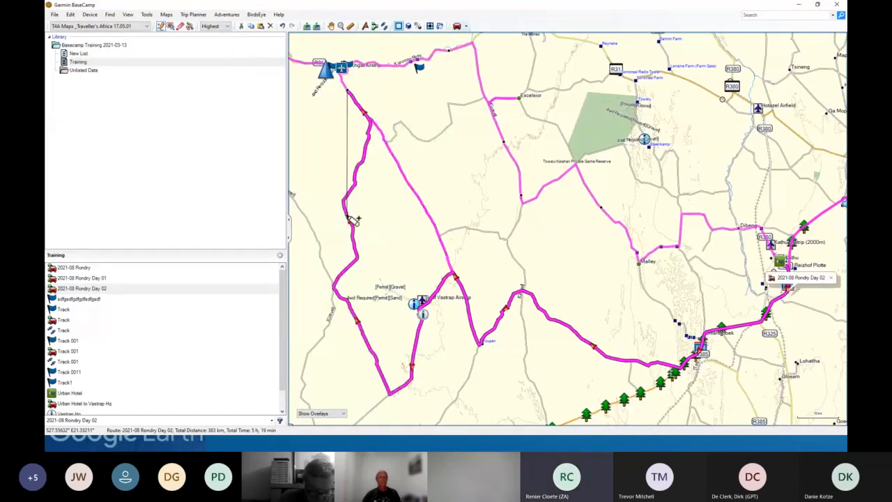